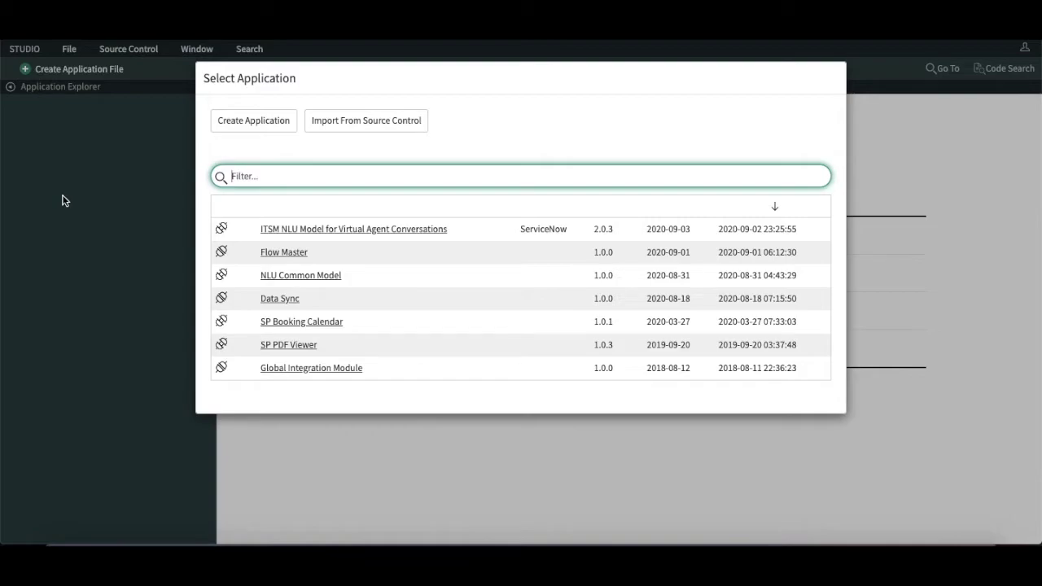
# Create a new application named Agent Mobile, leaving the description empty
pyautogui.click(257, 123)
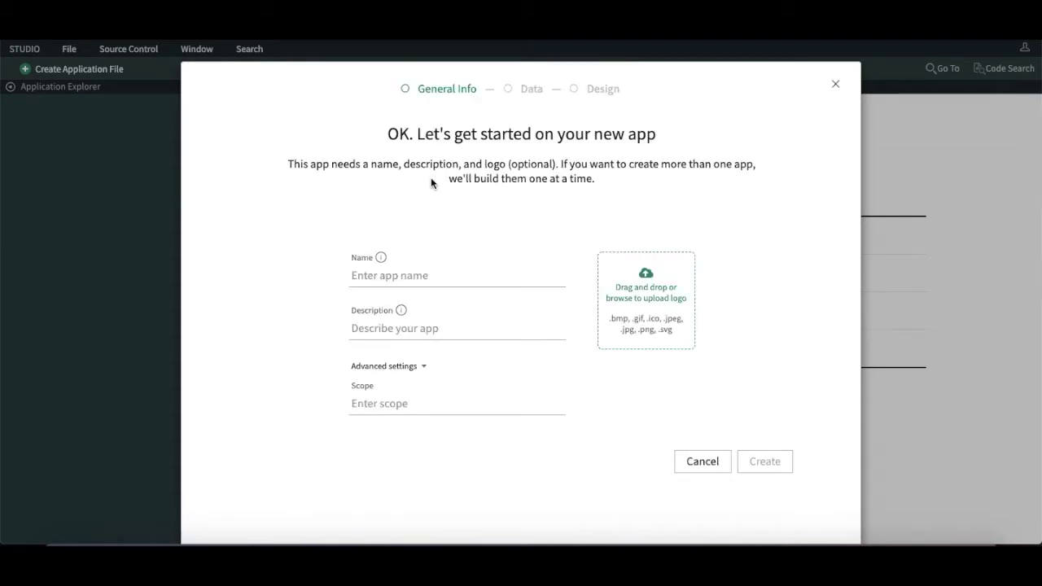
pyautogui.click(397, 280)
pyautogui.write('A')
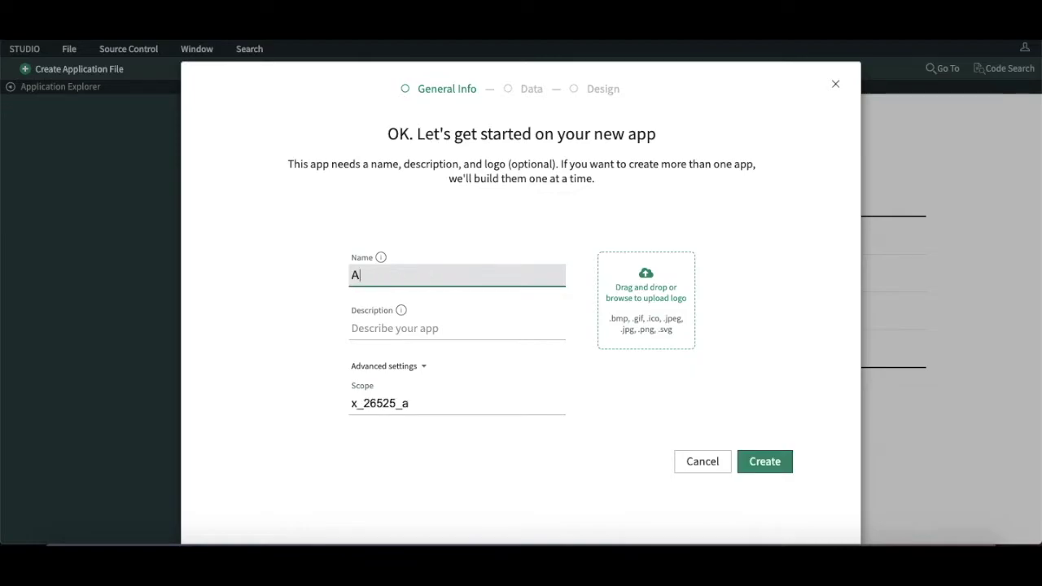
pyautogui.write('gent Mob')
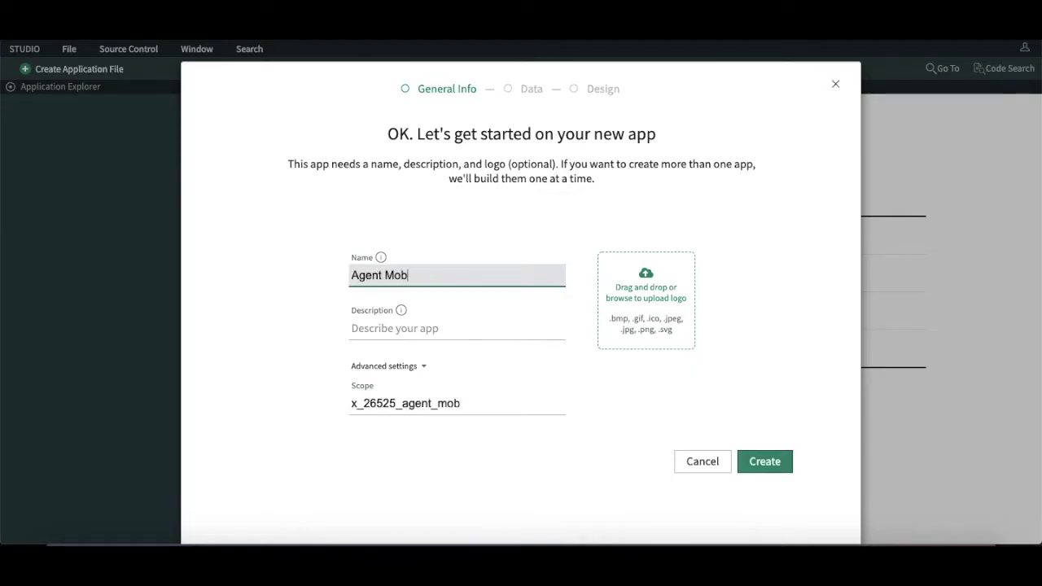
pyautogui.write('ile')
pyautogui.click(398, 329)
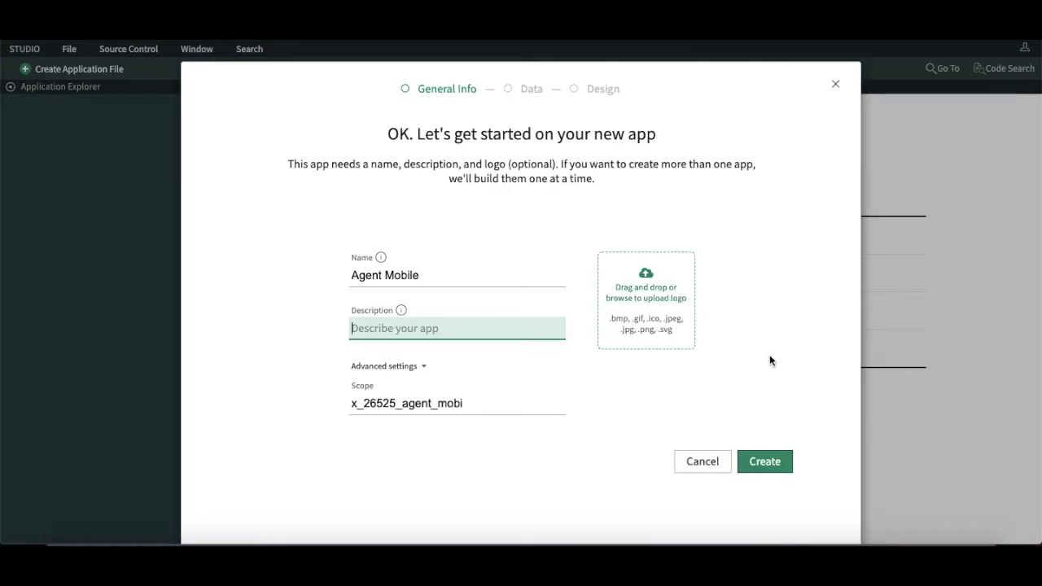
pyautogui.click(768, 461)
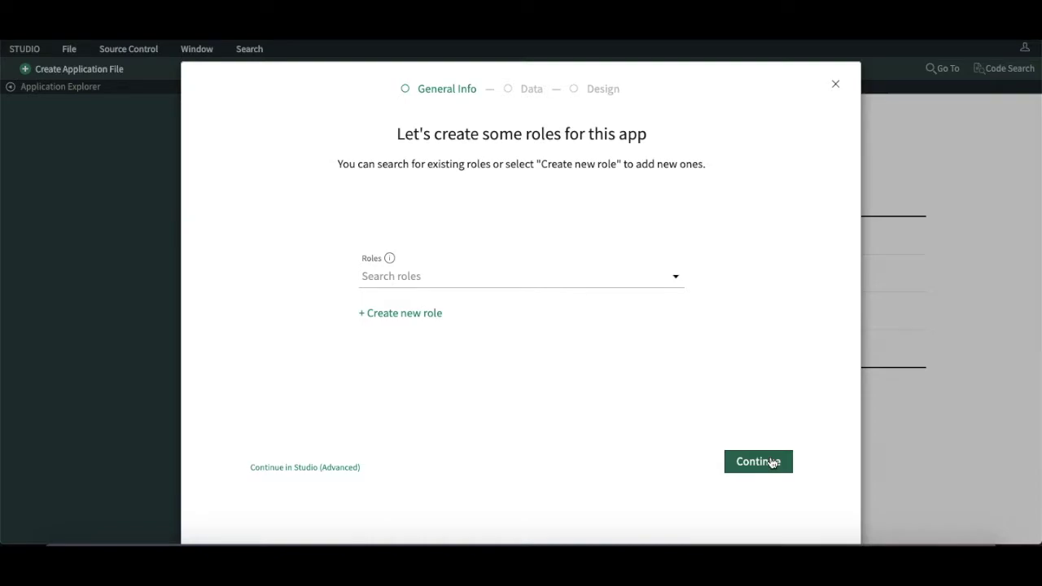
# Create a new role named mobile for the app and choose Mobile as the app's only format
pyautogui.click(429, 313)
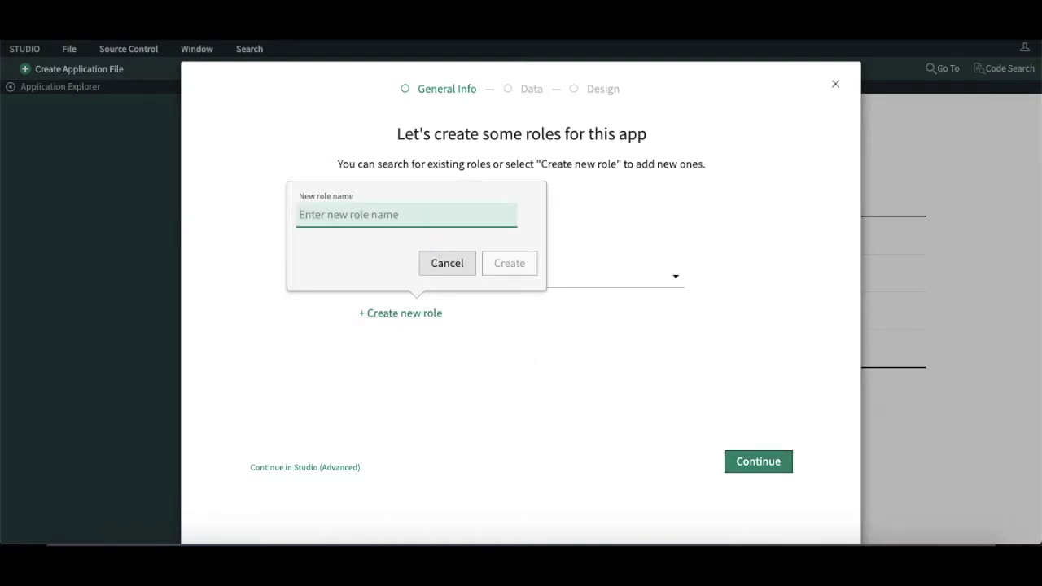
pyautogui.write('mobile')
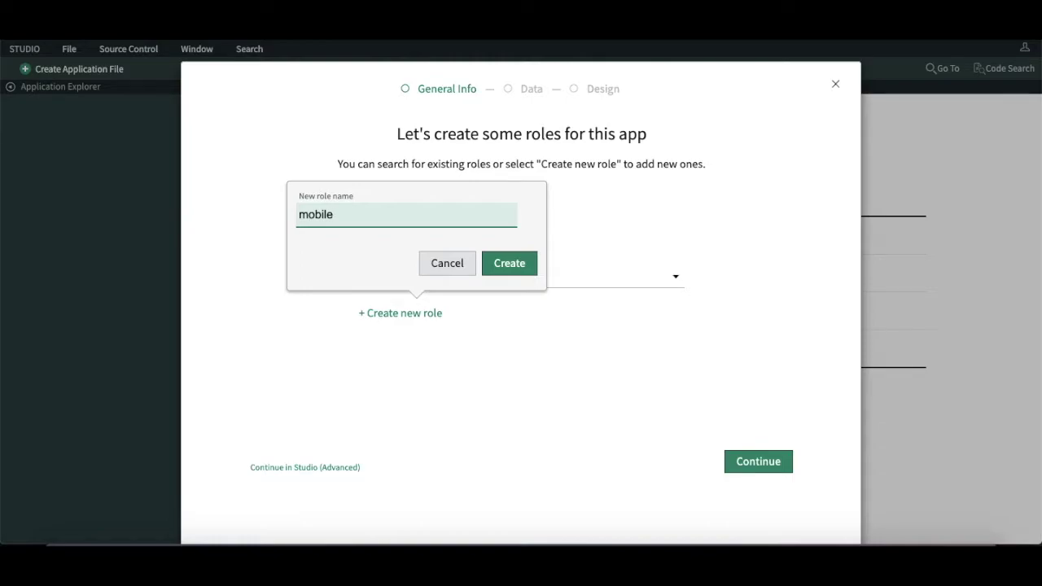
pyautogui.click(521, 263)
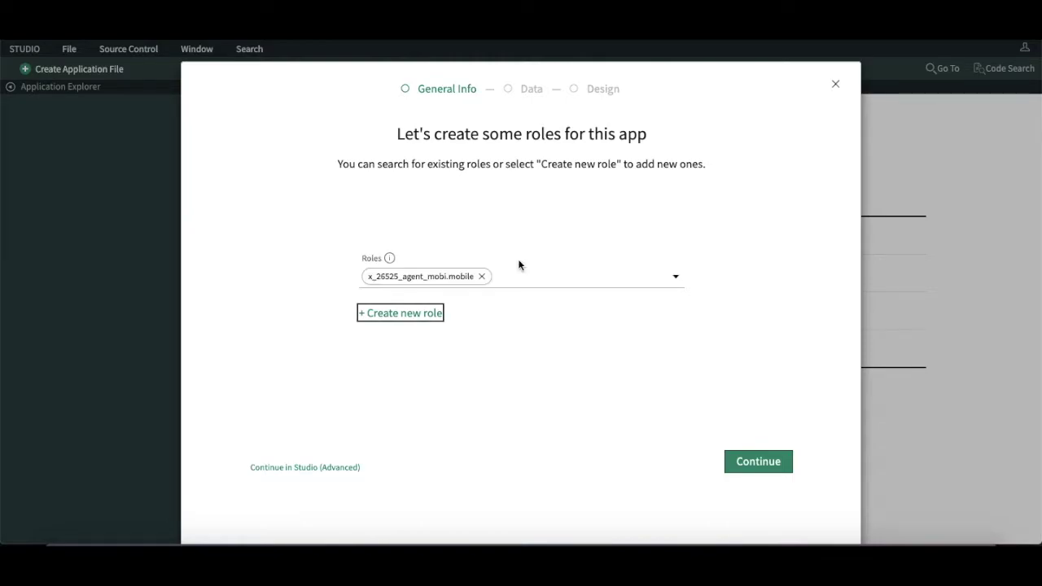
pyautogui.click(760, 459)
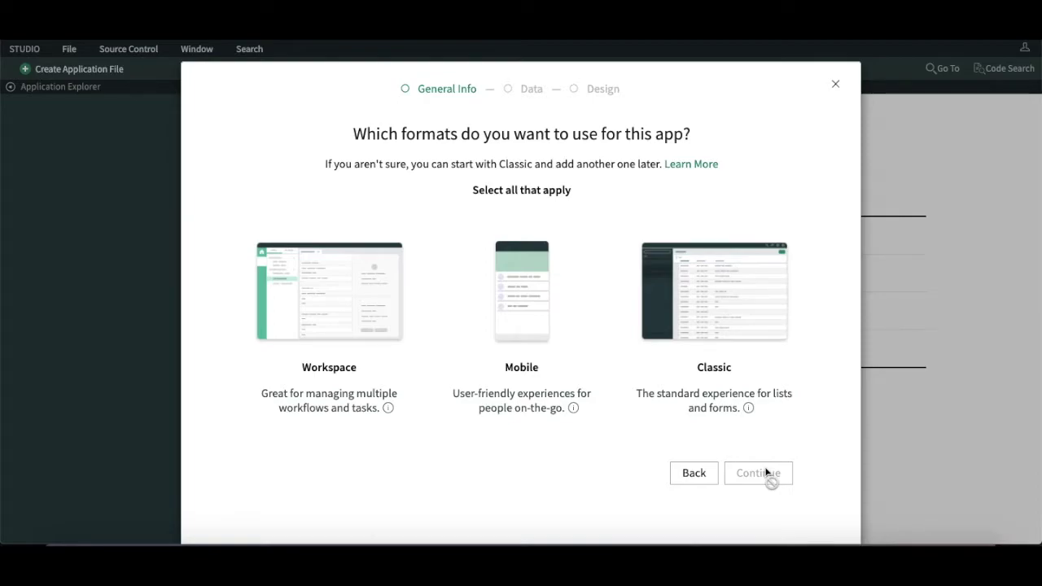
pyautogui.click(534, 306)
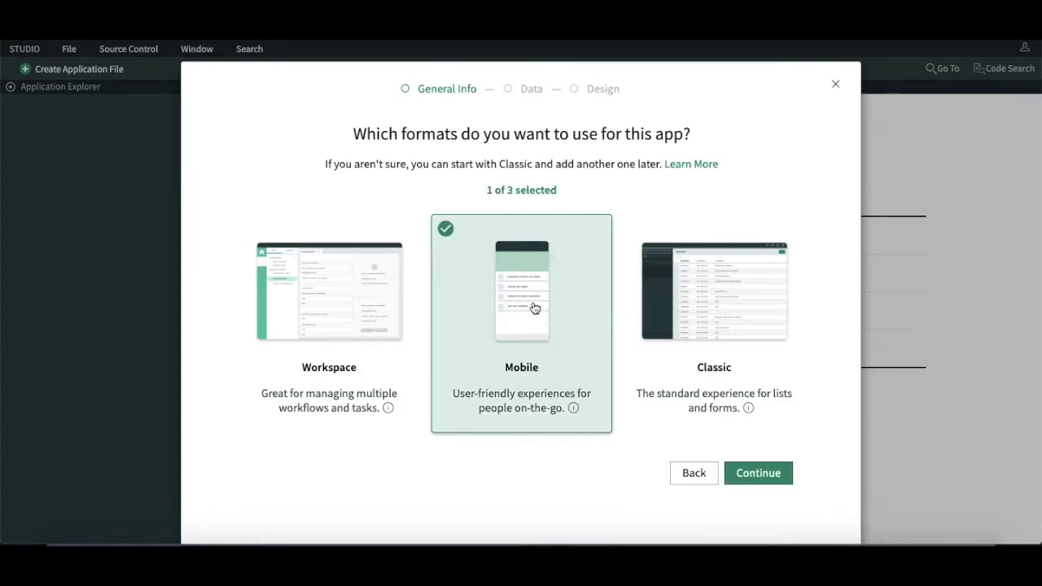
pyautogui.click(755, 473)
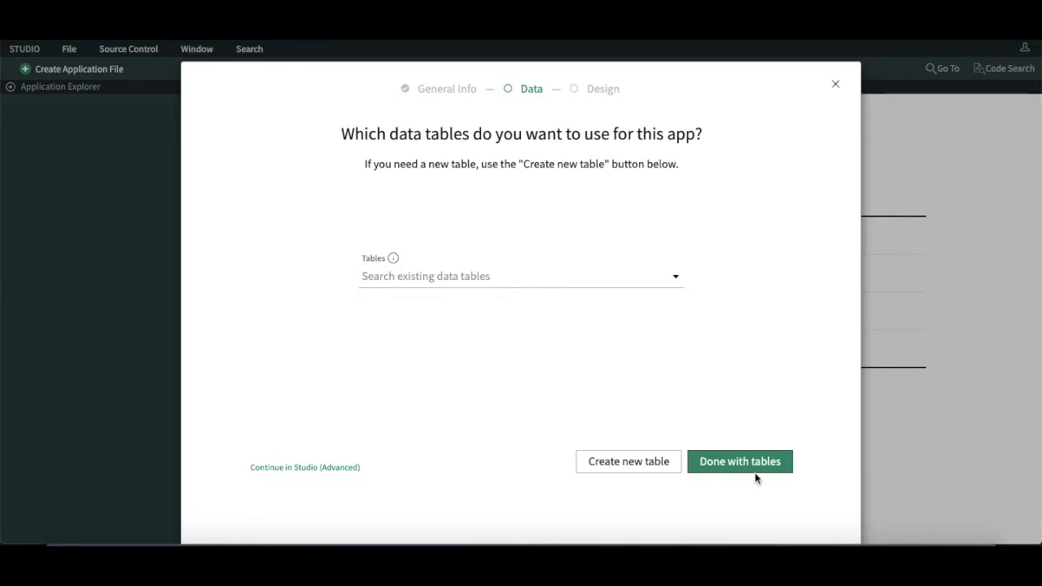
# Search the existing data tables for cmdb_ci and browse the matches for the configuration item table
pyautogui.click(634, 280)
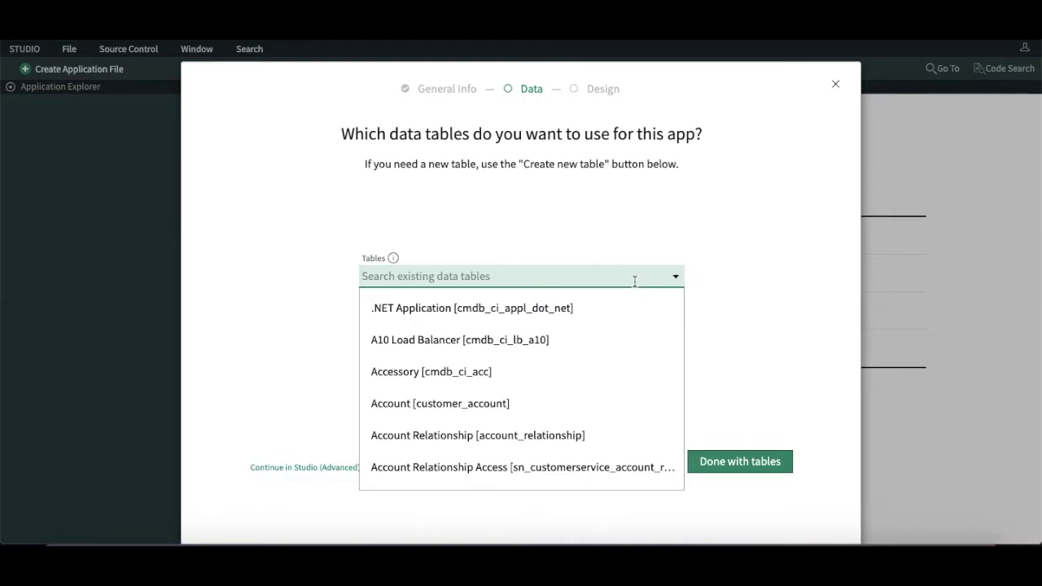
pyautogui.write('t')
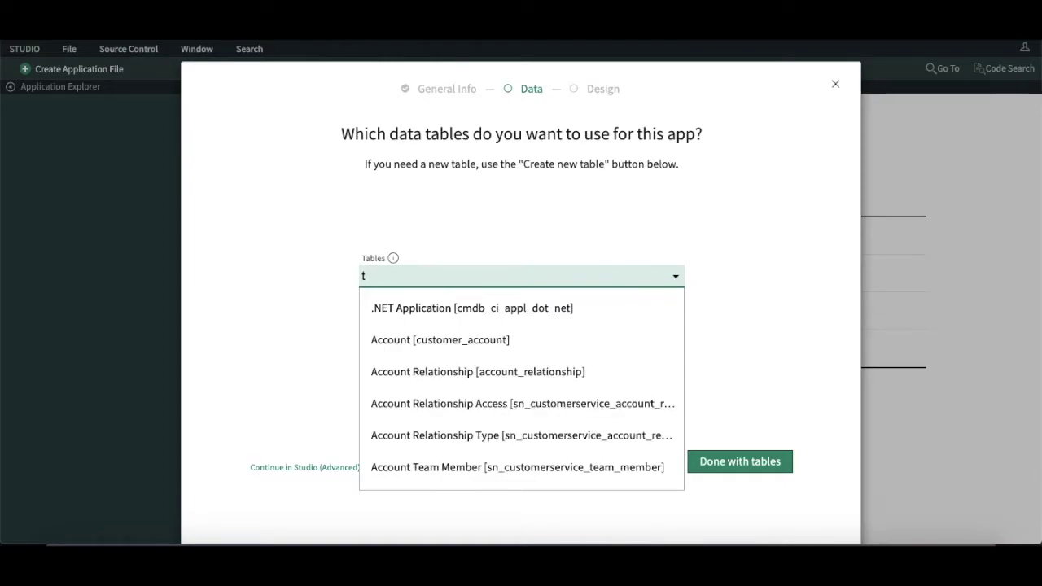
pyautogui.press('BackSpace')
pyautogui.write('cm')
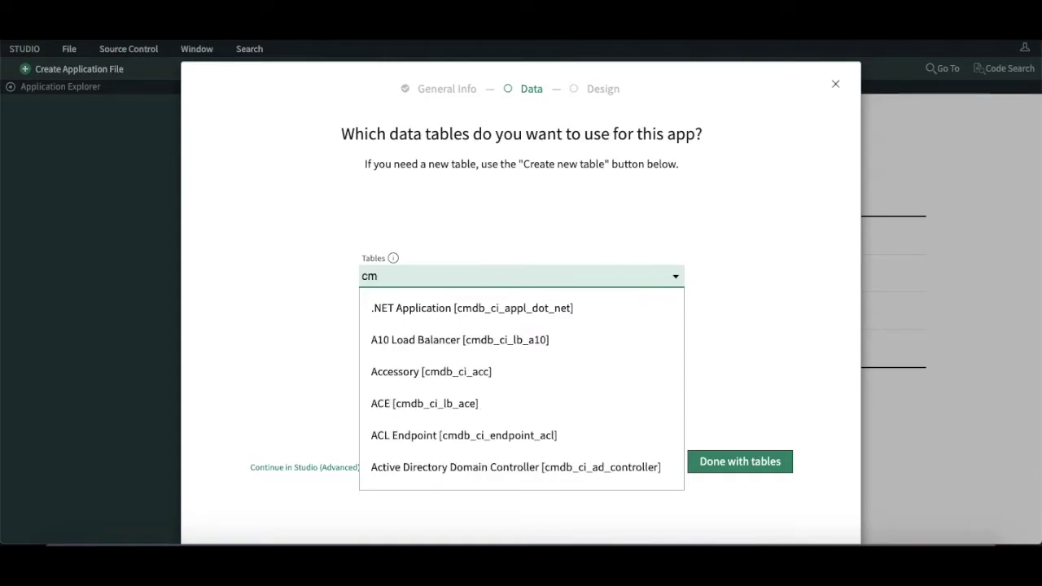
pyautogui.write('db_ci')
pyautogui.scroll(-6, 564, 429)
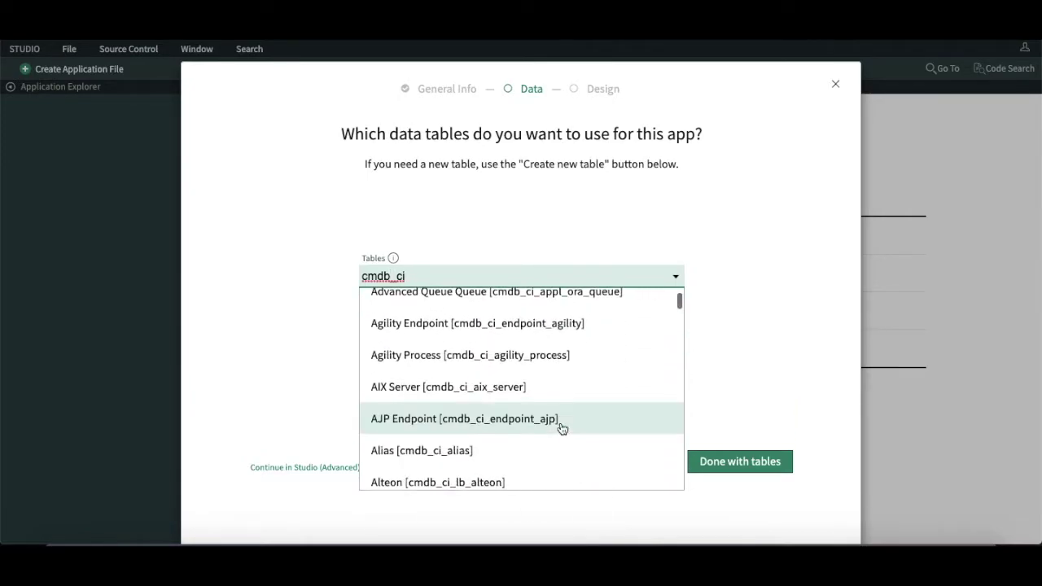
pyautogui.scroll(-5, 561, 429)
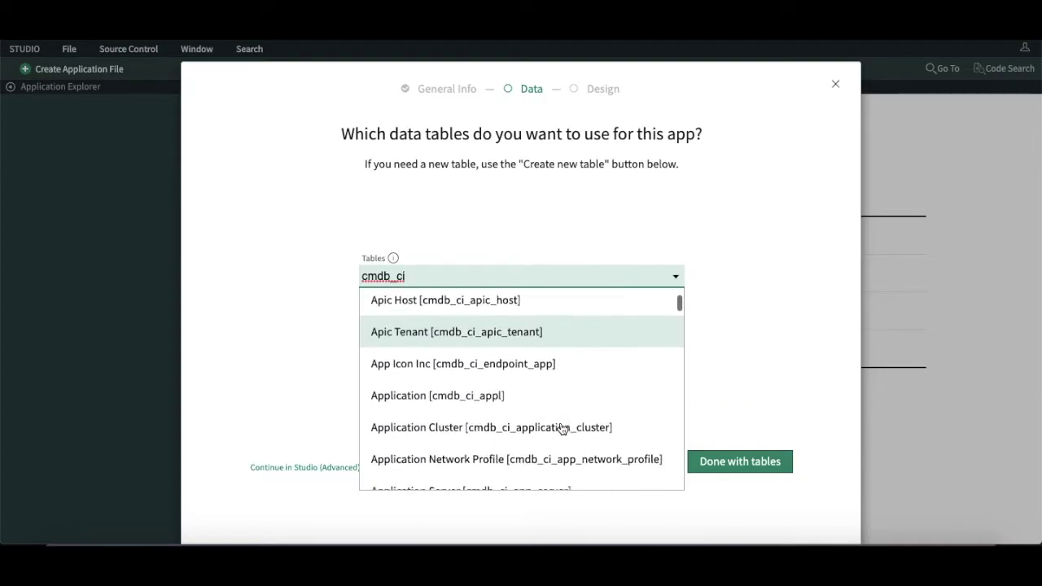
pyautogui.scroll(-6, 562, 429)
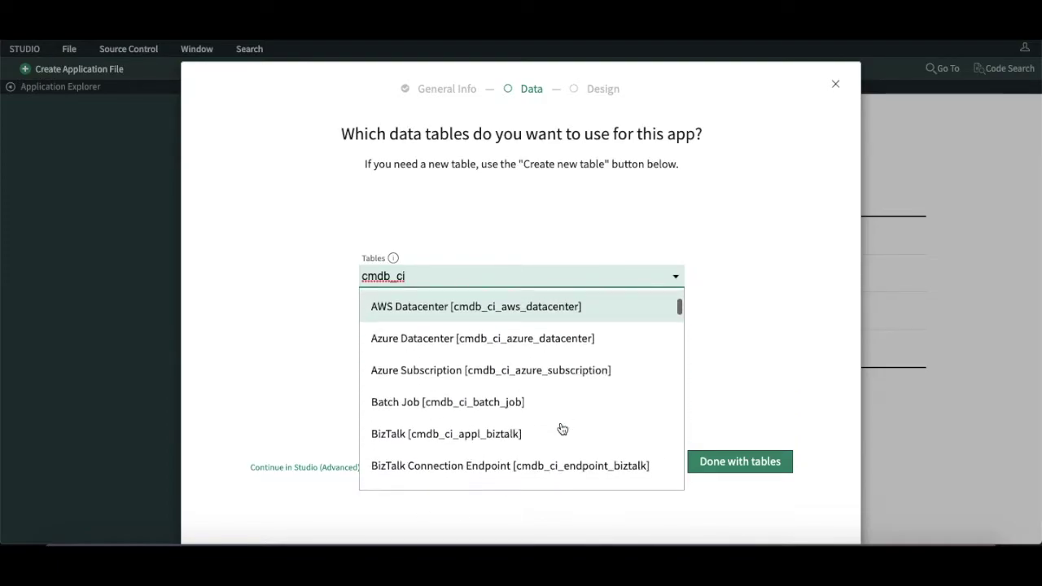
pyautogui.scroll(-1, 562, 429)
pyautogui.press('BackSpace')
pyautogui.press('BackSpace')
pyautogui.press('BackSpace')
pyautogui.press('BackSpace')
pyautogui.press('BackSpace')
pyautogui.press('BackSpace')
pyautogui.press('BackSpace')
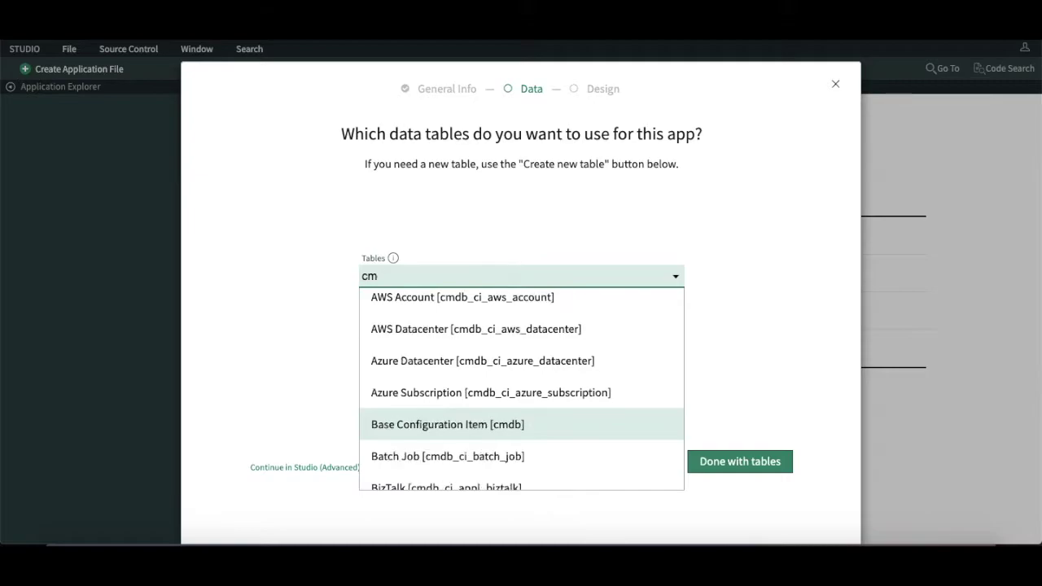
# Find the Configuration Item [cmdb_ci] table by its label, add it to the app and finish the table selection
pyautogui.write('conf')
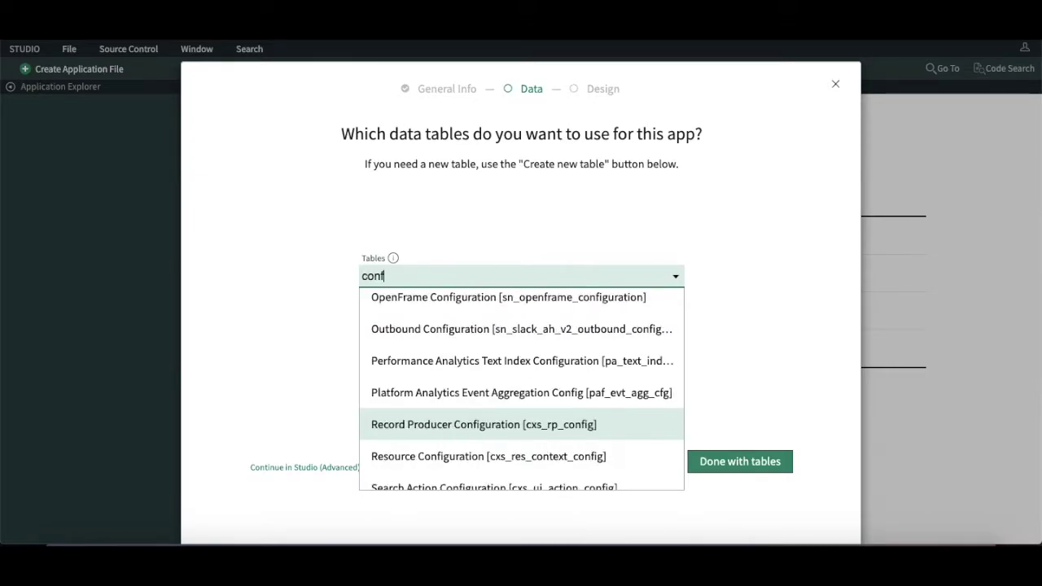
pyautogui.write('iguration i')
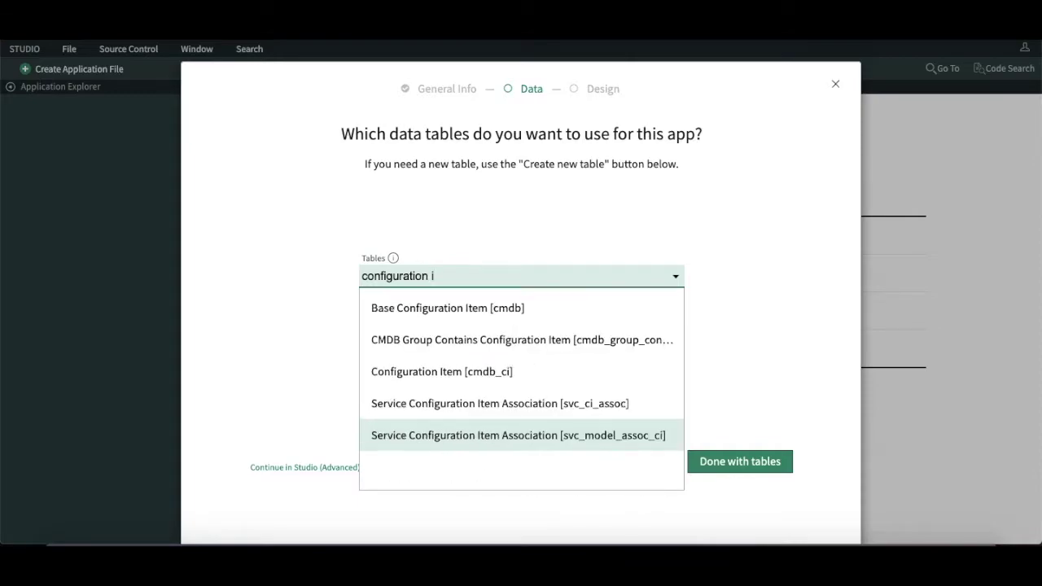
pyautogui.click(530, 373)
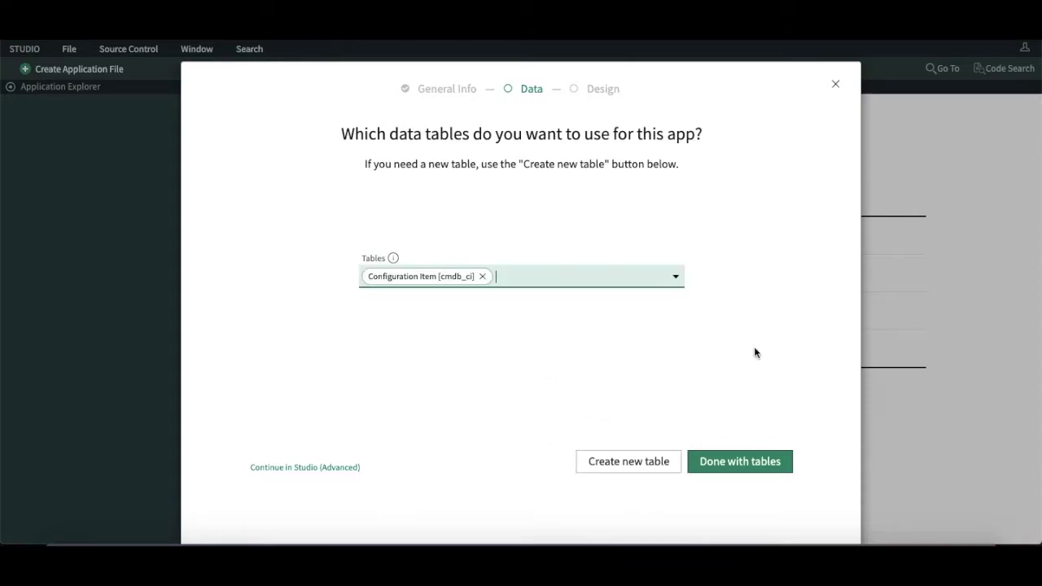
pyautogui.click(758, 462)
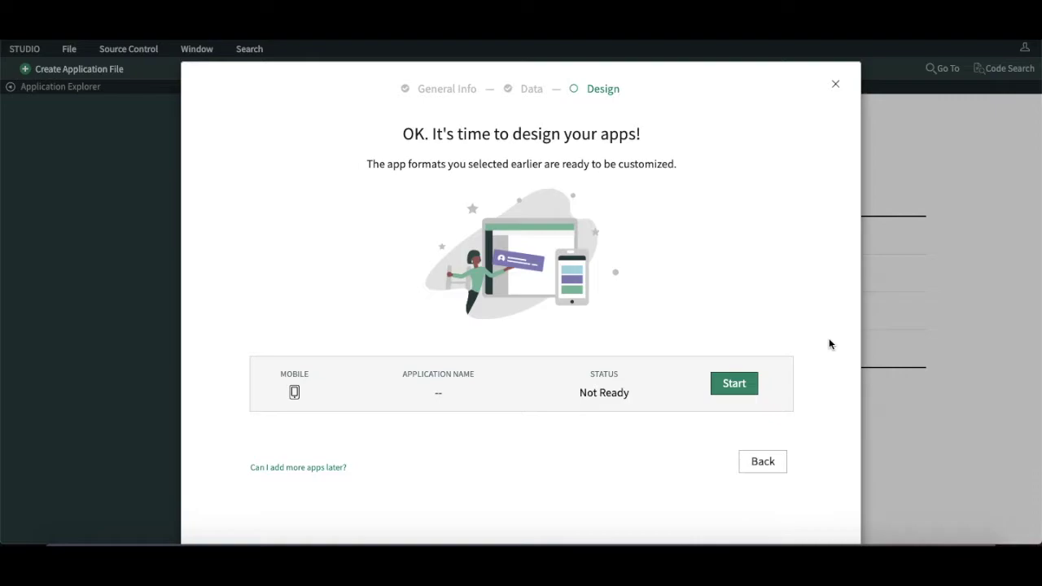
# Create the app's mobile experience with the prefilled name, table and role, and finish the guided setup
pyautogui.click(740, 389)
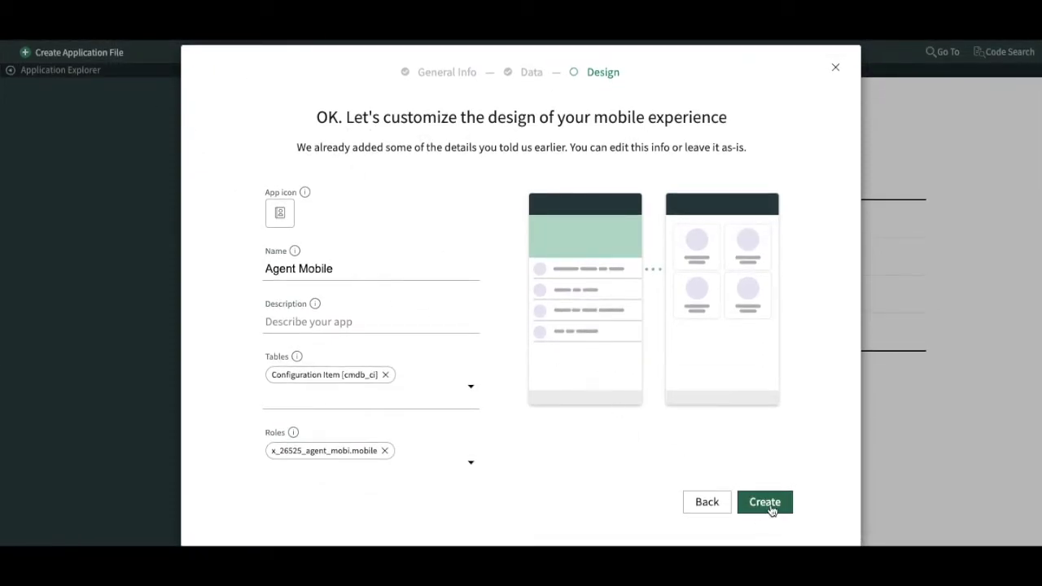
pyautogui.click(768, 505)
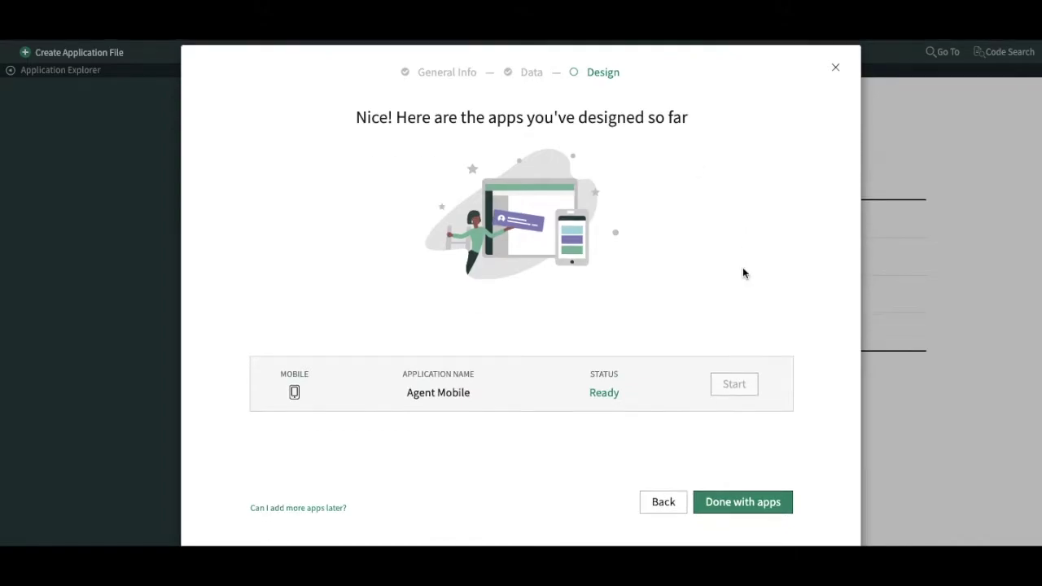
pyautogui.click(727, 502)
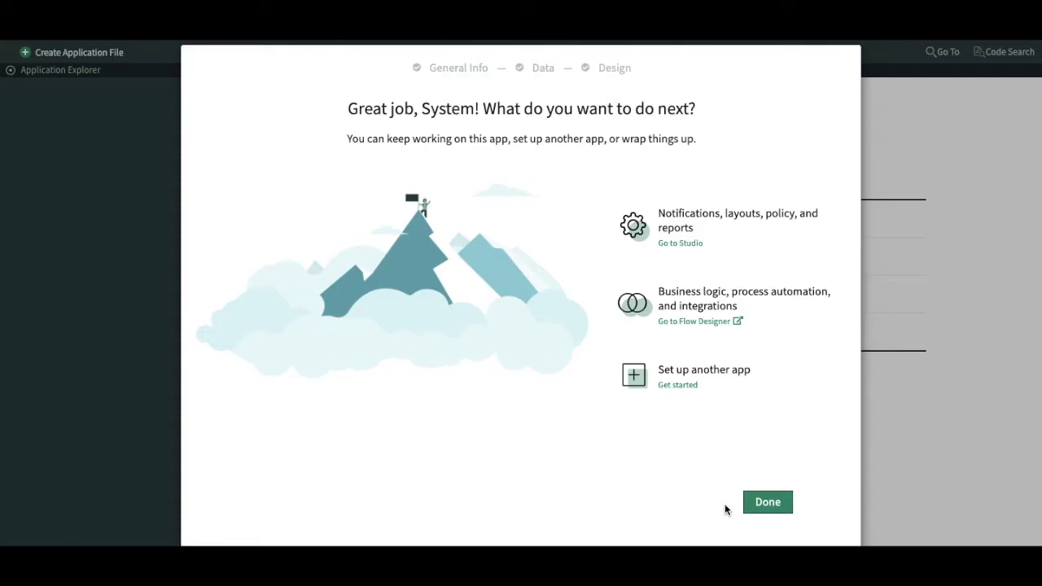
pyautogui.click(769, 503)
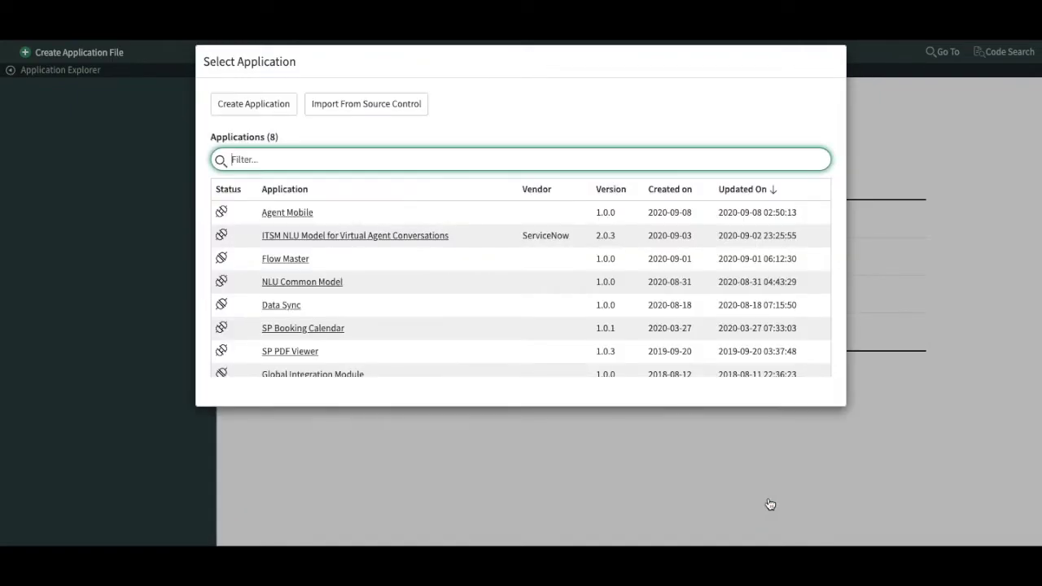
# Open the Agent Mobile application and view the list screen settings of its Configuration Items applet
pyautogui.click(296, 215)
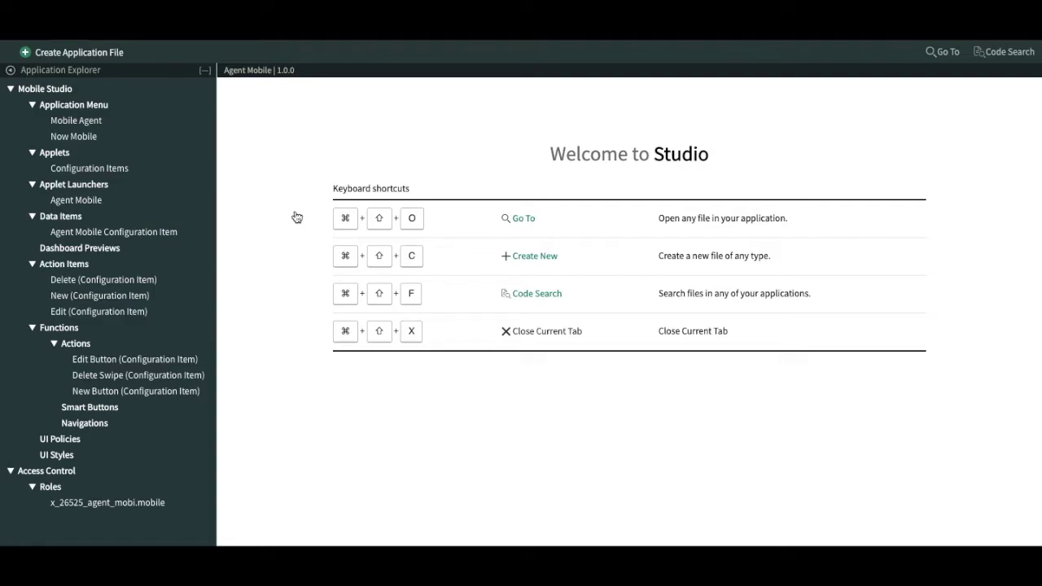
pyautogui.click(90, 169)
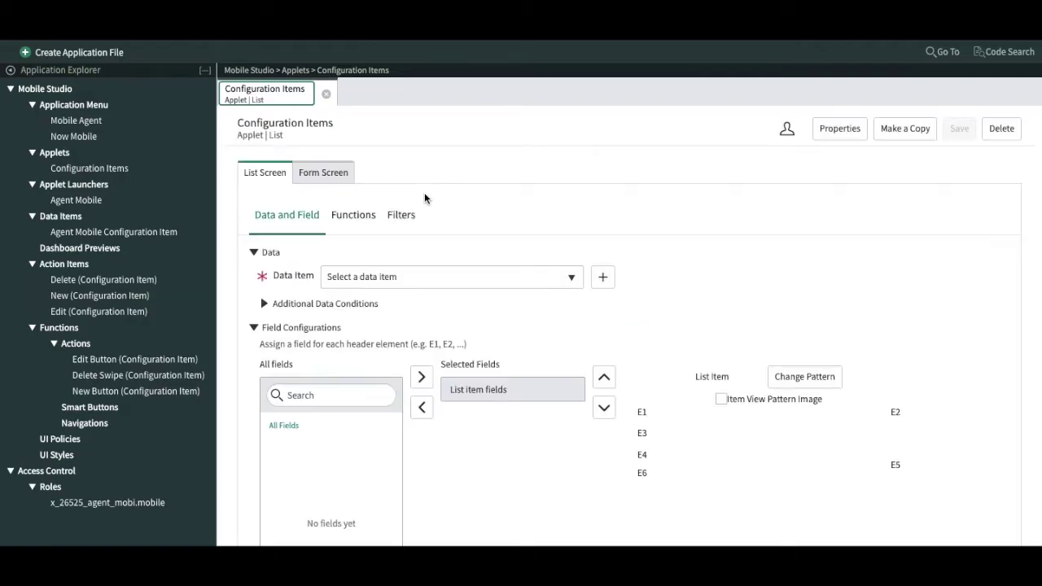
pyautogui.scroll(-1, 521, 220)
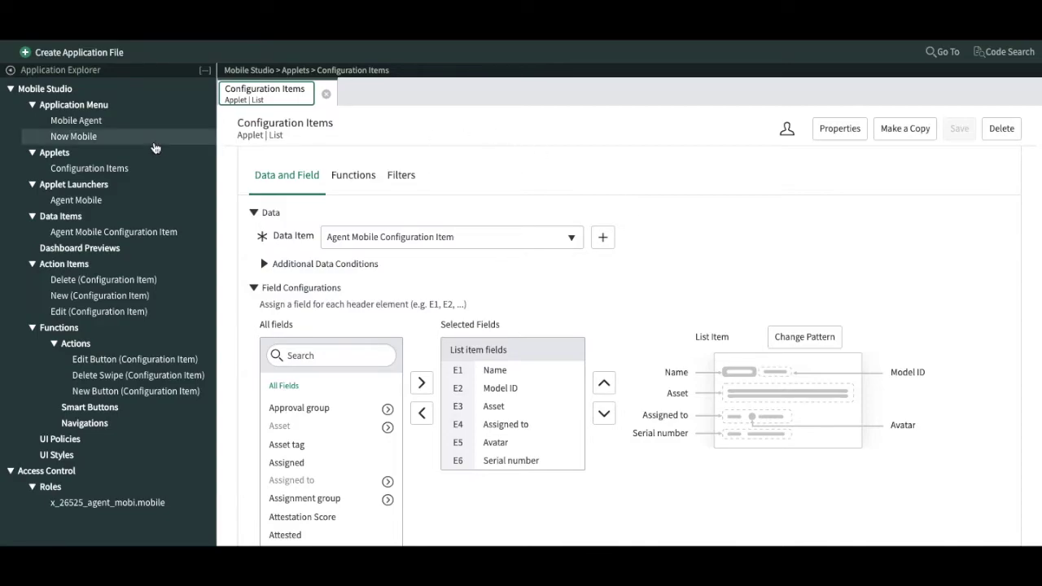
# Filter the application file types for App and create a file of type Applet
pyautogui.click(104, 54)
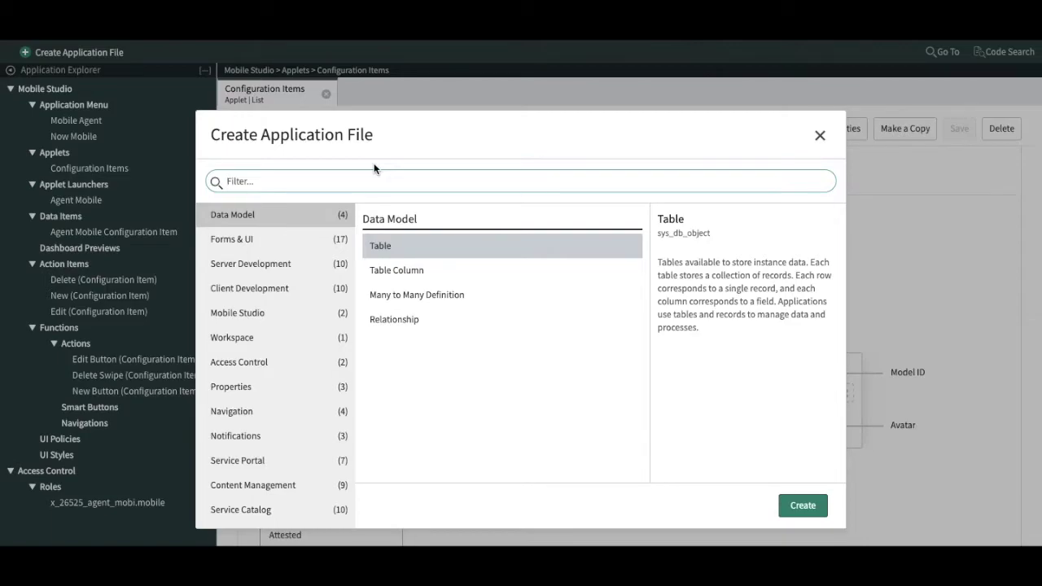
pyautogui.write('App')
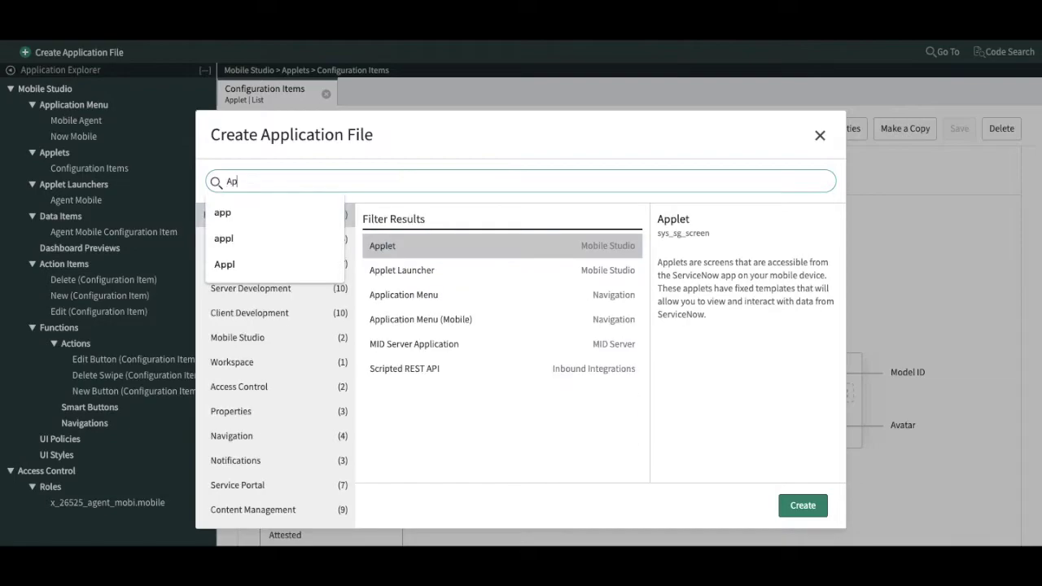
pyautogui.click(421, 427)
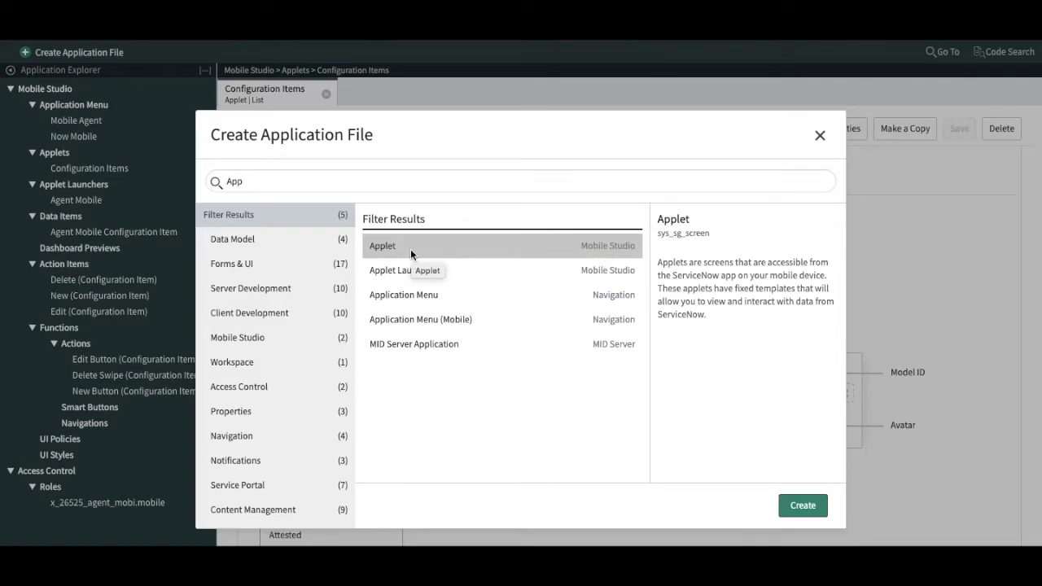
pyautogui.click(799, 507)
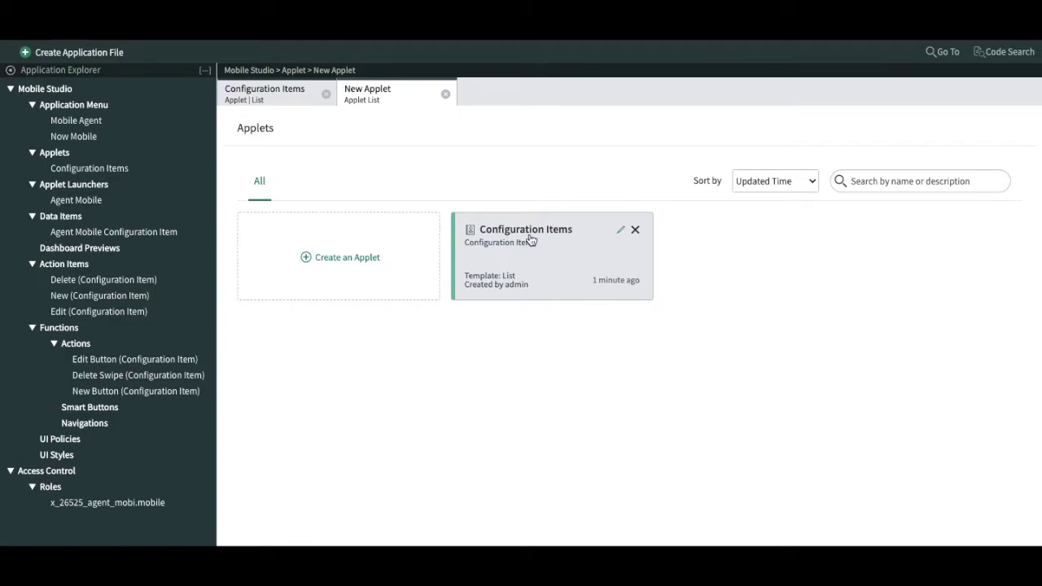
# Start a new applet and name it Application CI
pyautogui.click(358, 262)
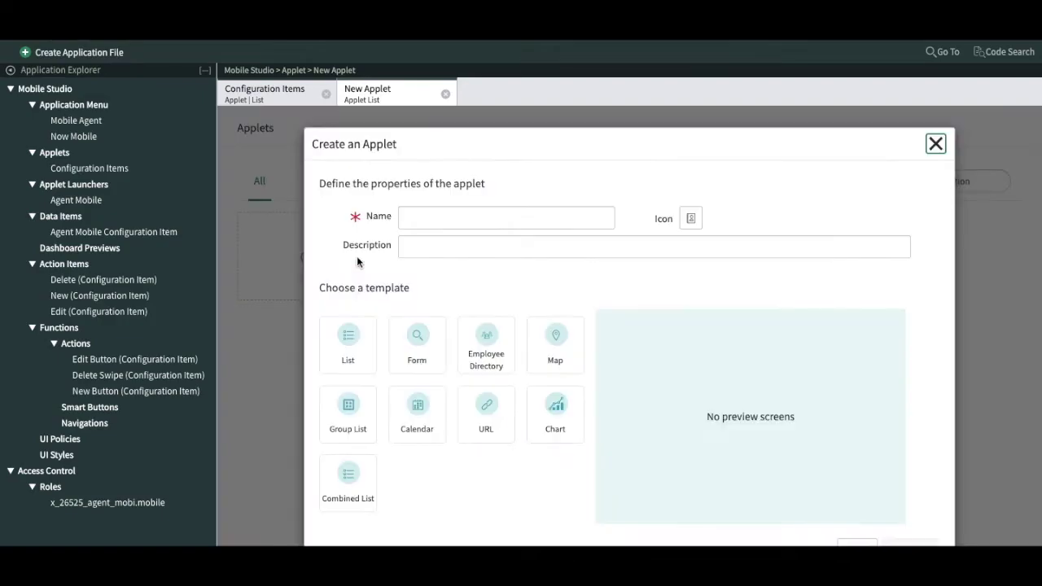
pyautogui.click(427, 222)
pyautogui.write('App')
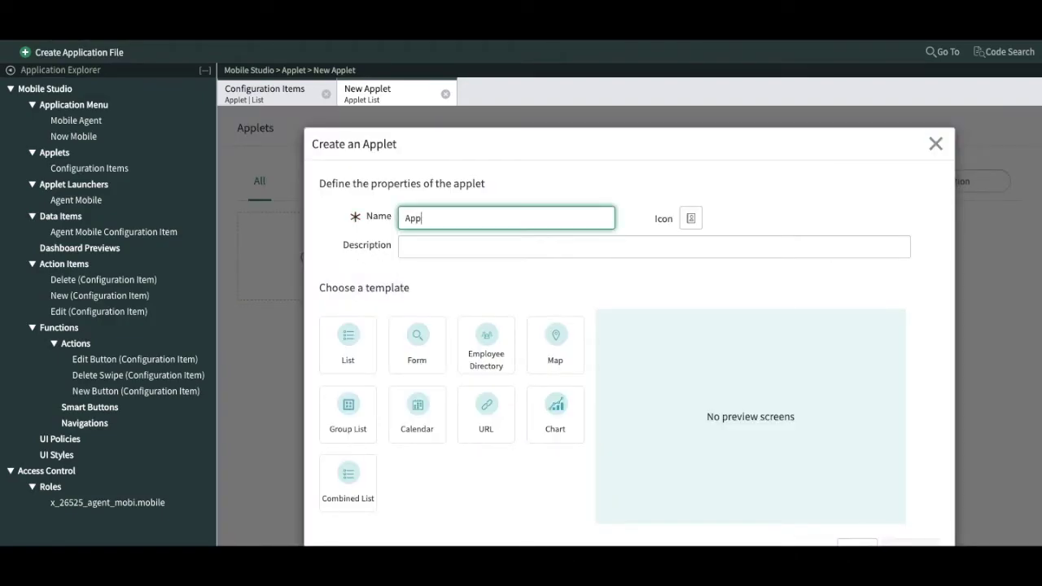
pyautogui.write('lication Cl')
pyautogui.click(427, 257)
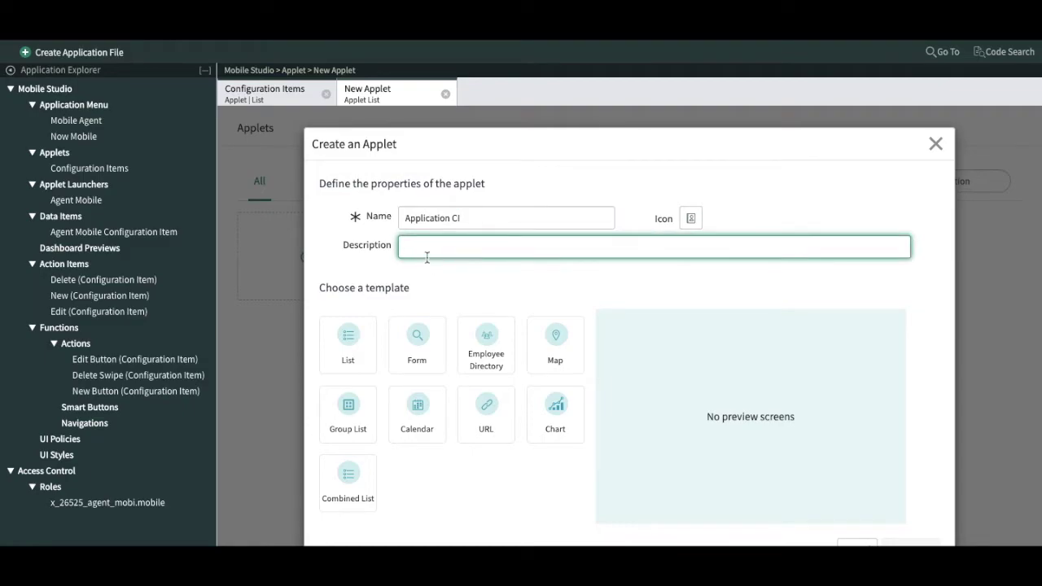
# Give the applet the binoculars icon and colour it bright green
pyautogui.click(691, 220)
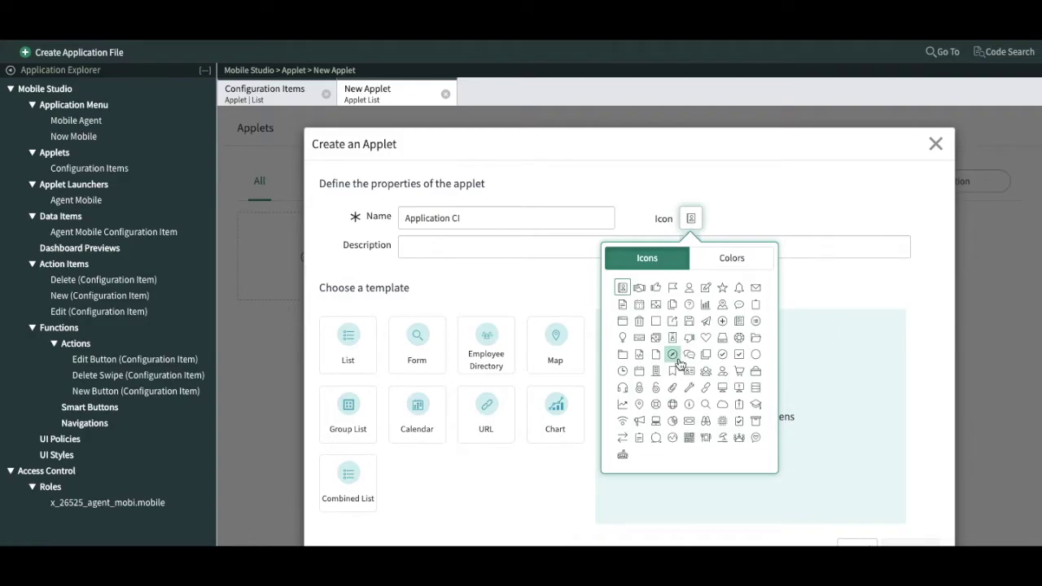
pyautogui.click(707, 421)
pyautogui.click(720, 260)
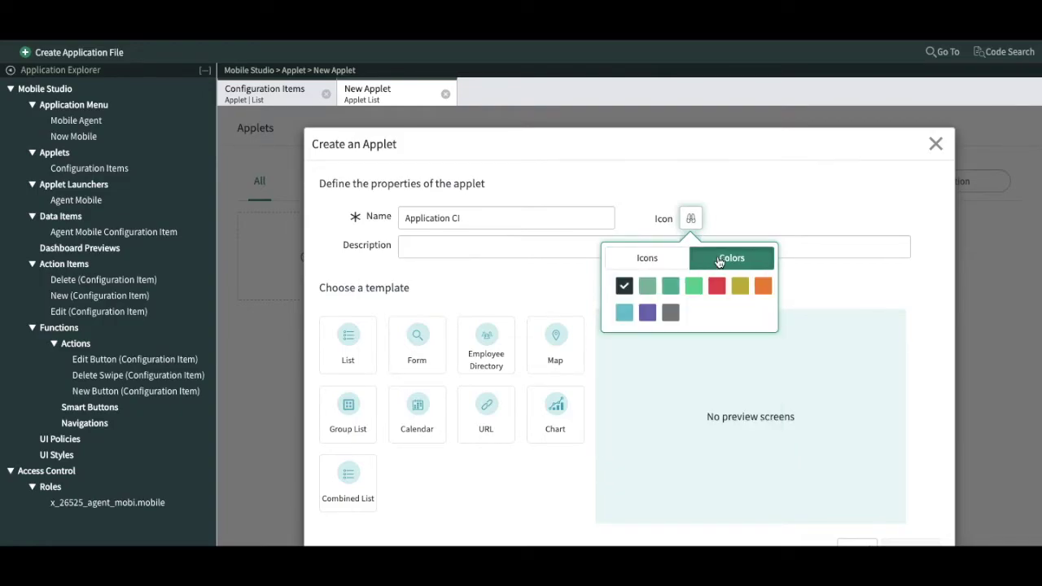
pyautogui.click(694, 285)
pyautogui.click(786, 176)
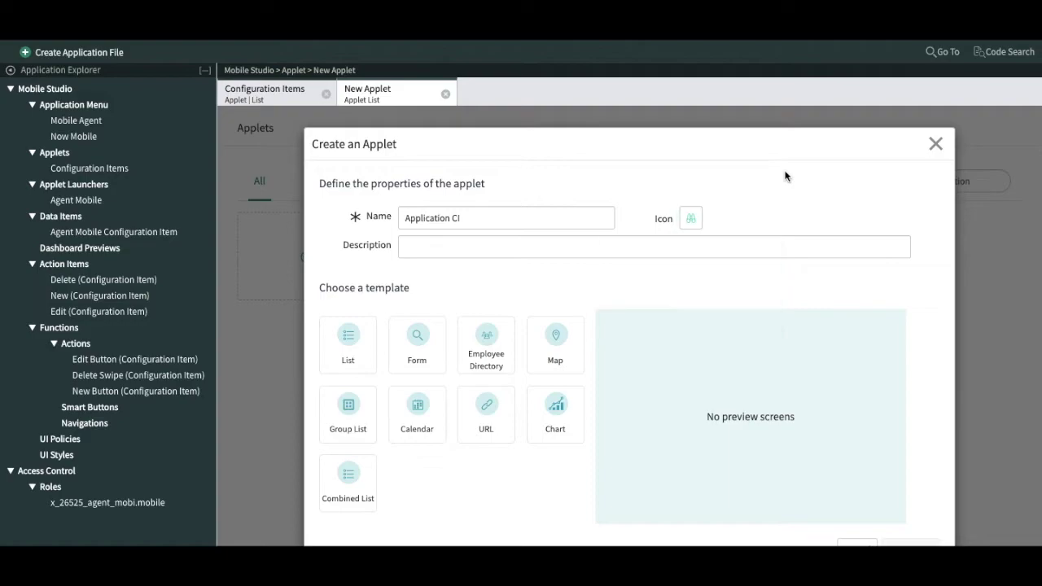
# Choose the List template with the Form screen included and create the Application CI applet
pyautogui.click(364, 357)
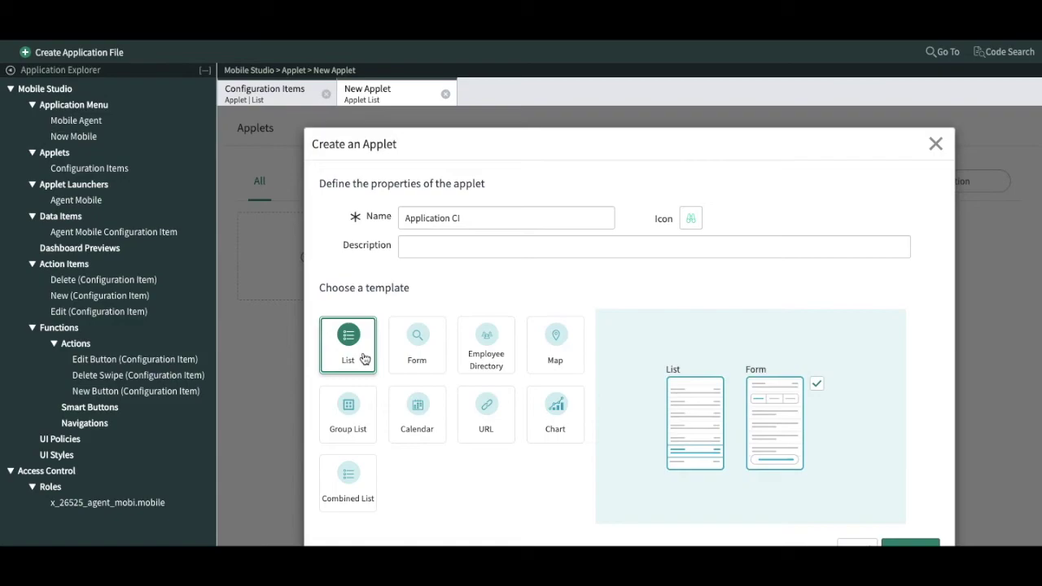
pyautogui.click(424, 349)
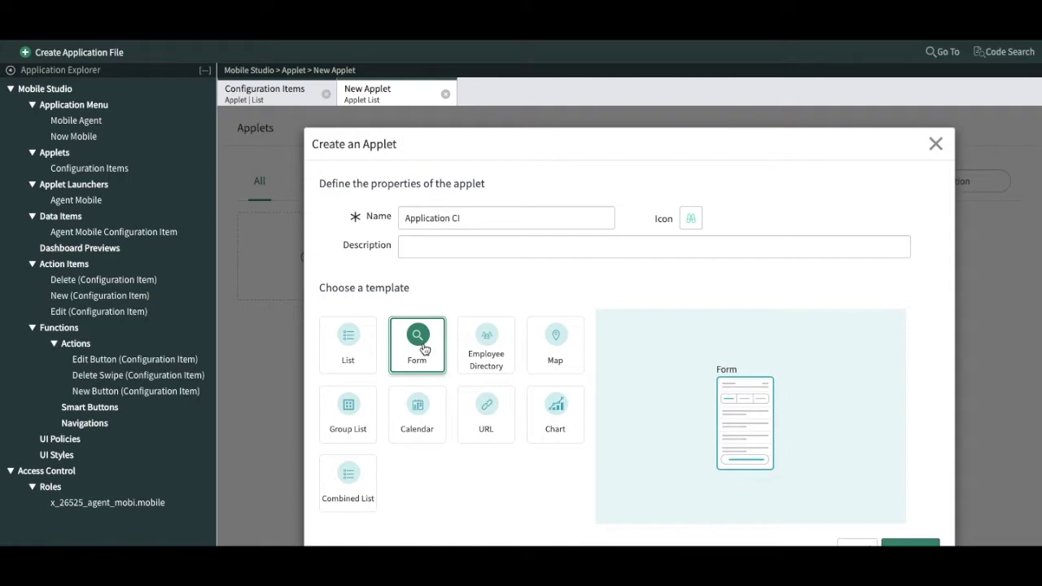
pyautogui.click(361, 352)
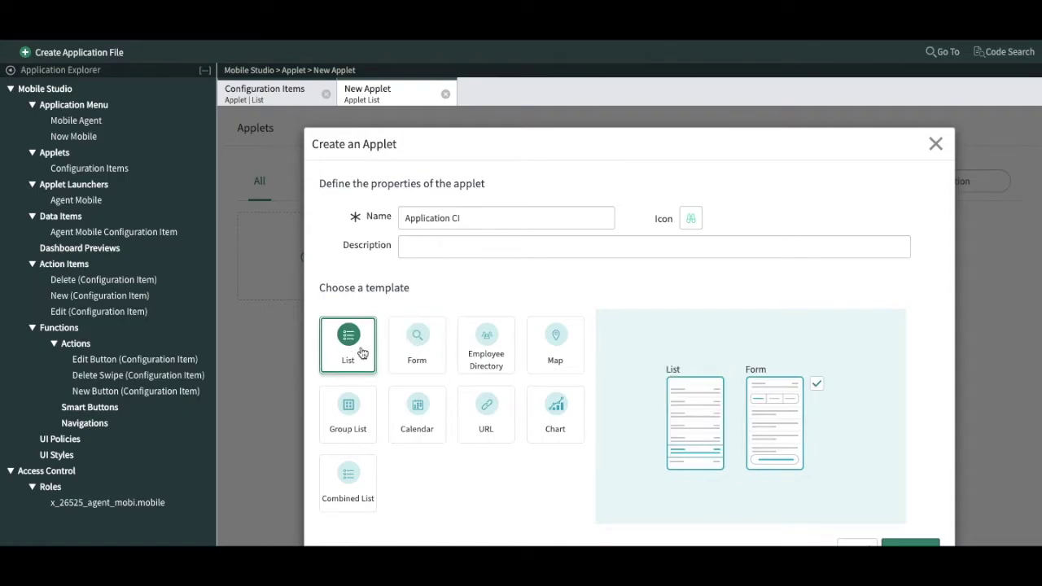
pyautogui.click(818, 384)
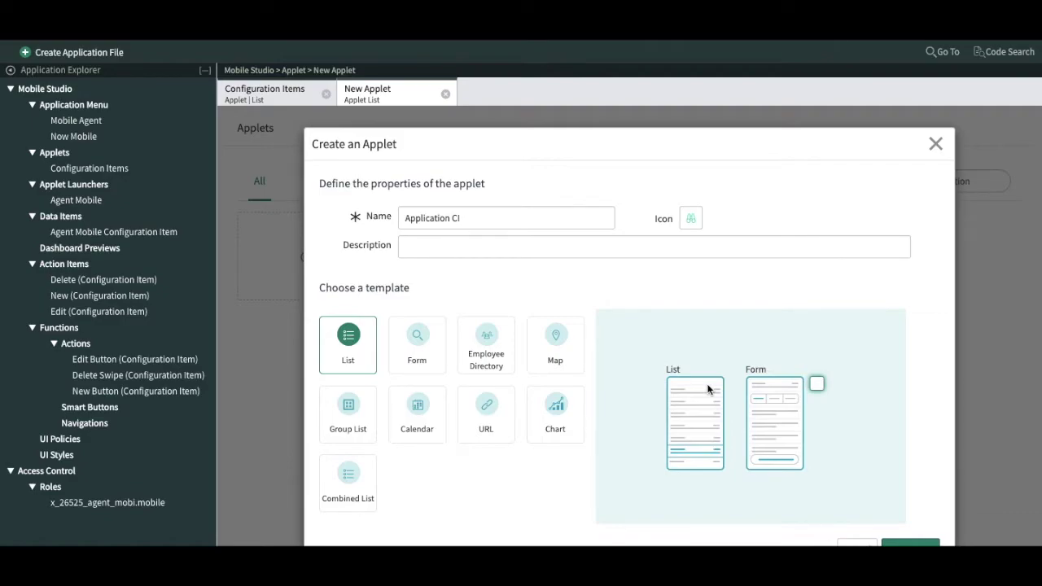
pyautogui.click(816, 383)
pyautogui.click(910, 543)
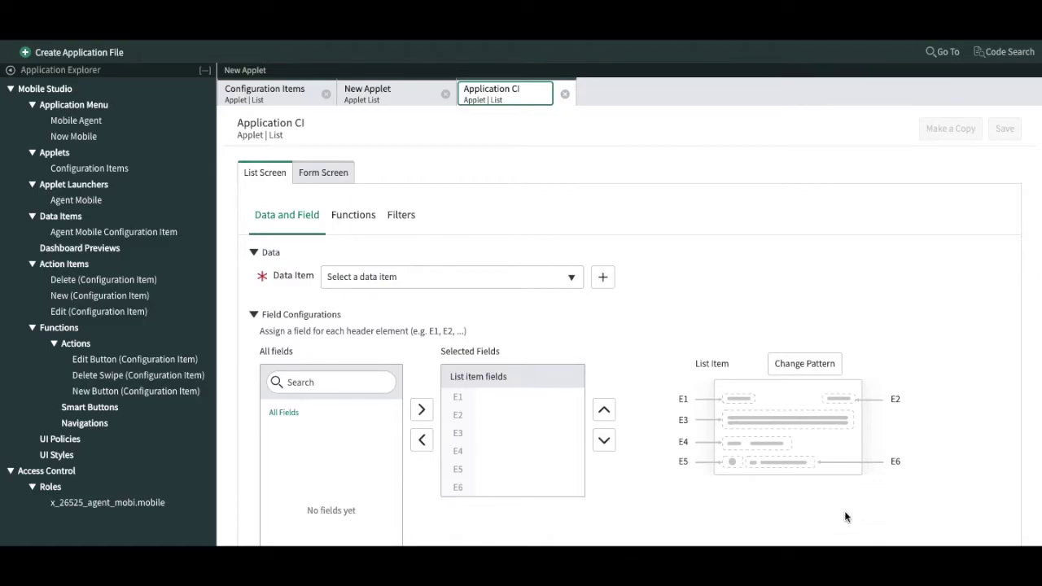
# Check which existing data items are available for the applet's list screen
pyautogui.click(530, 278)
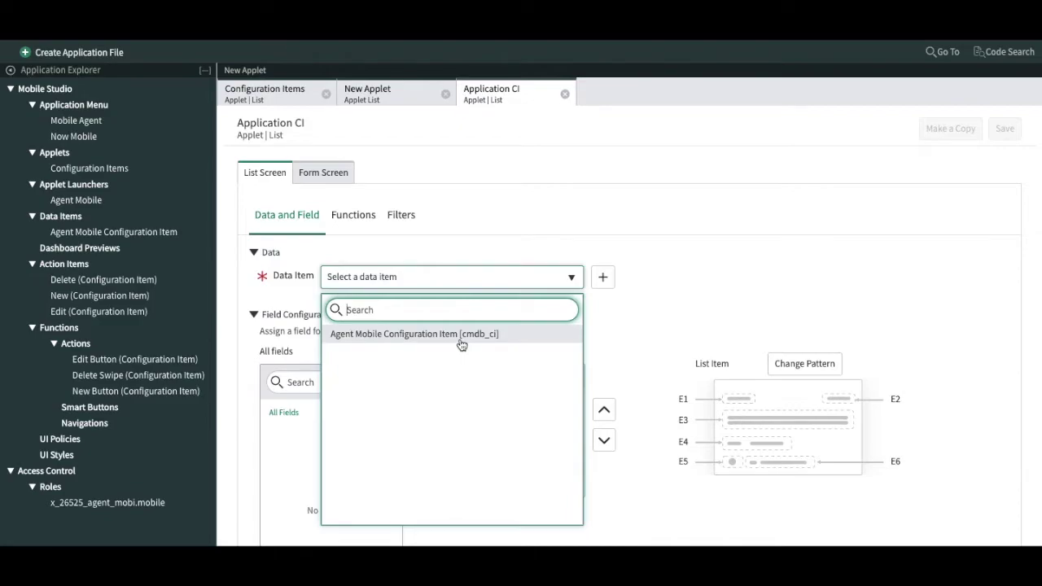
pyautogui.click(660, 334)
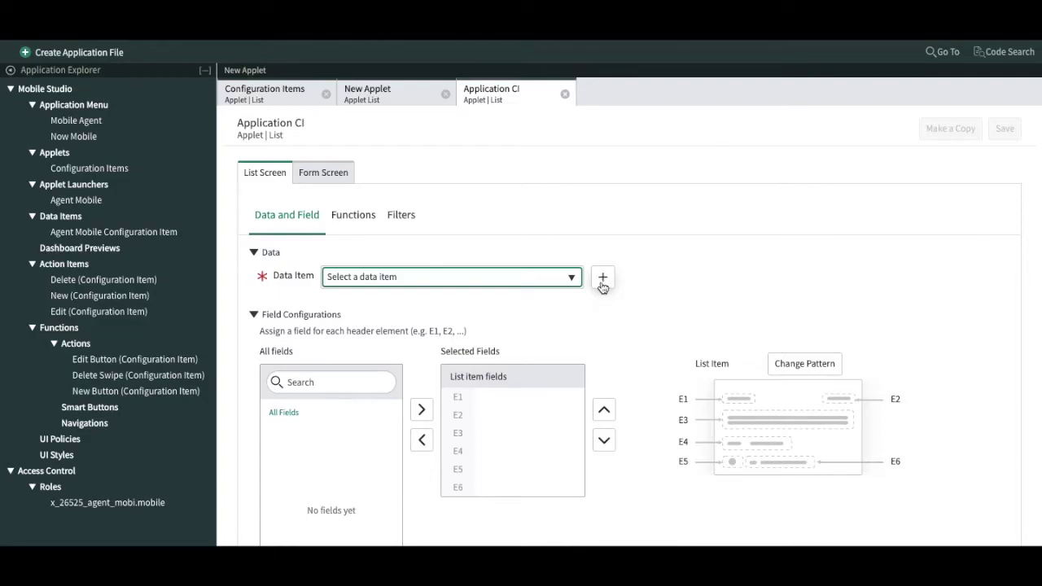
pyautogui.click(492, 280)
pyautogui.click(643, 340)
pyautogui.click(569, 279)
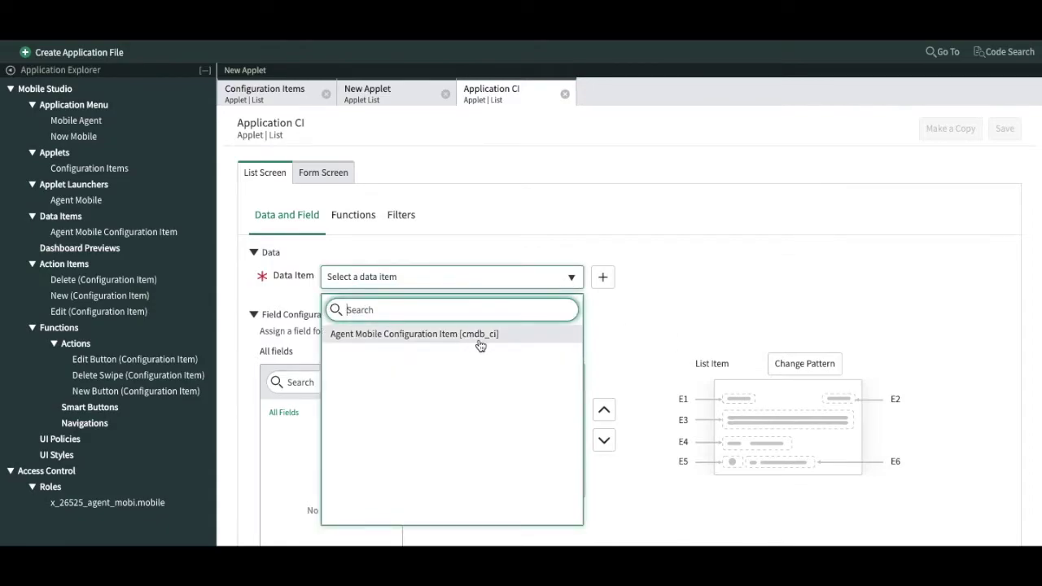
pyautogui.click(660, 340)
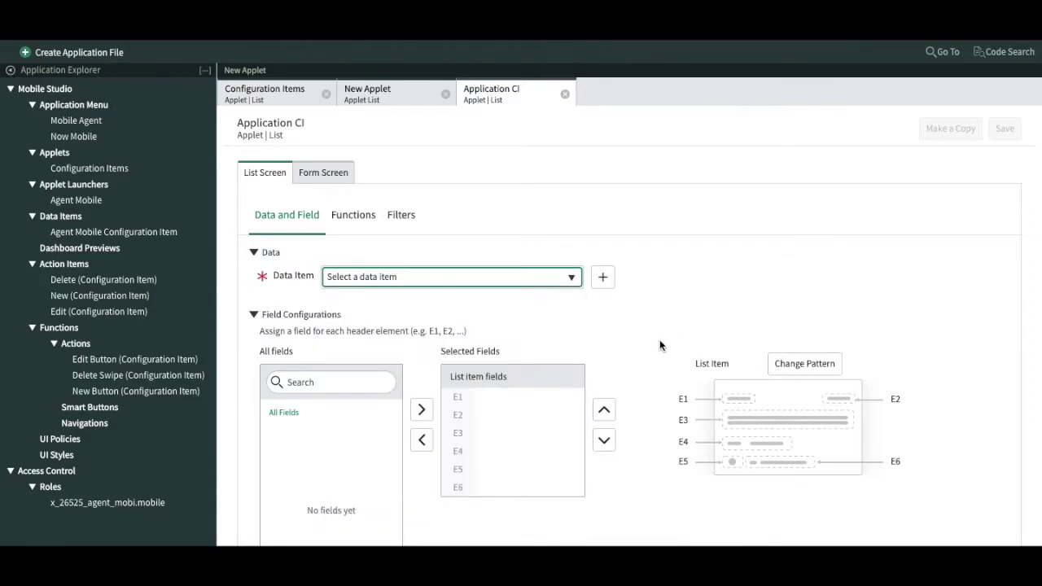
# Start a new data item named List of Application, based on the Application [cmdb_ci_appl] table
pyautogui.click(603, 278)
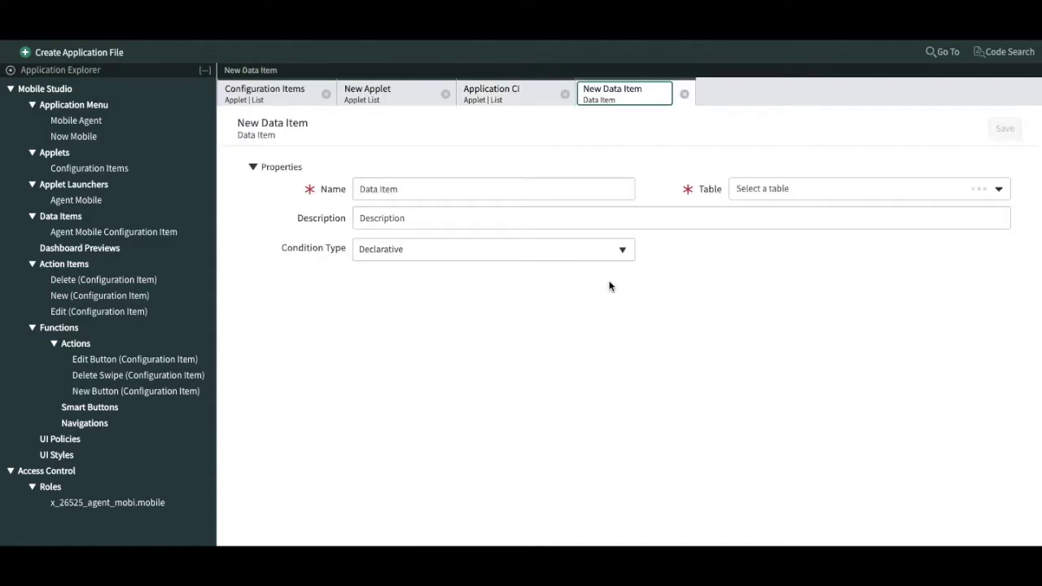
pyautogui.click(533, 193)
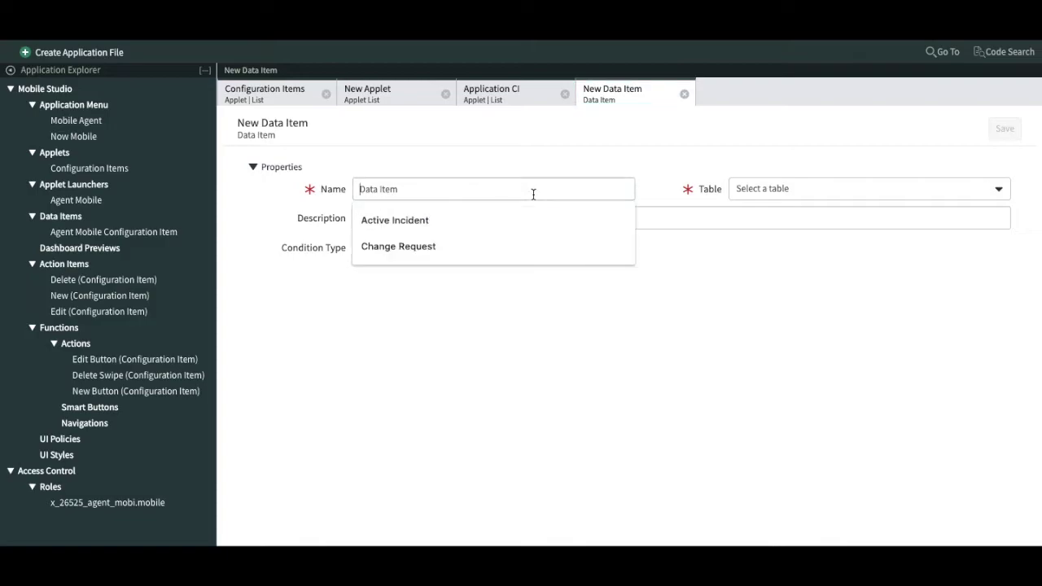
pyautogui.write('List ')
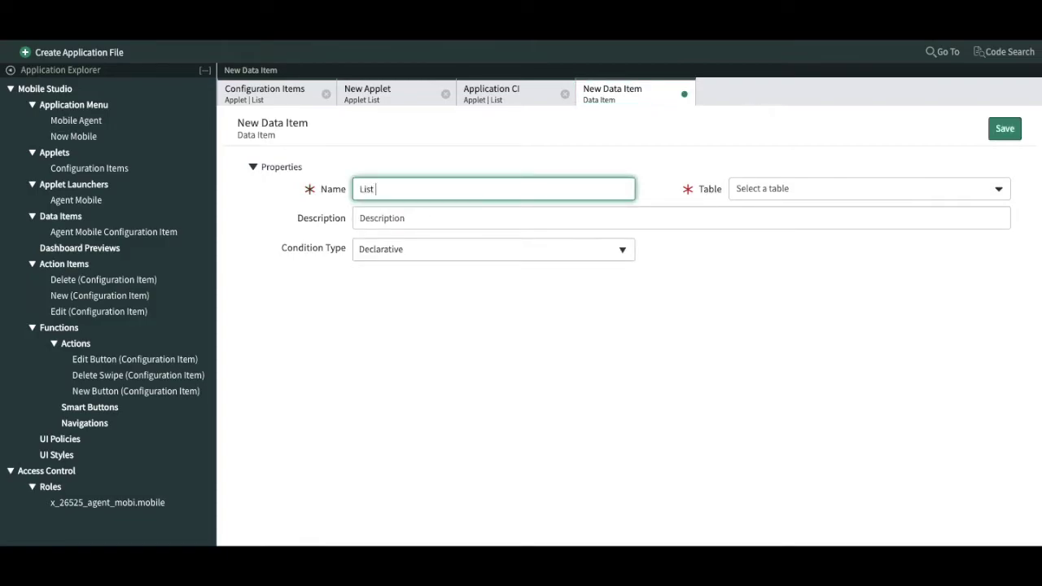
pyautogui.write('of Application')
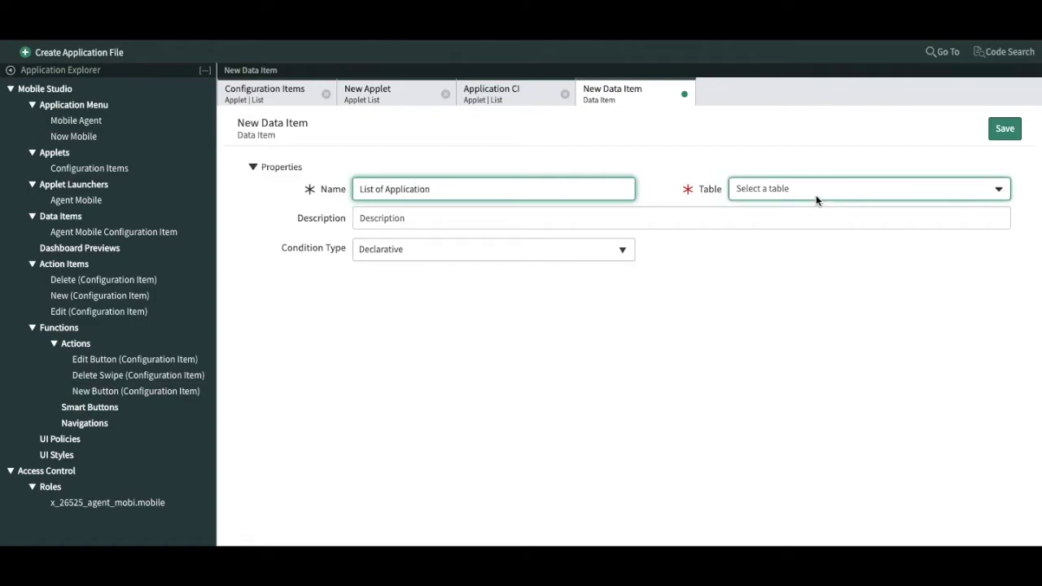
pyautogui.click(850, 194)
pyautogui.write('appli')
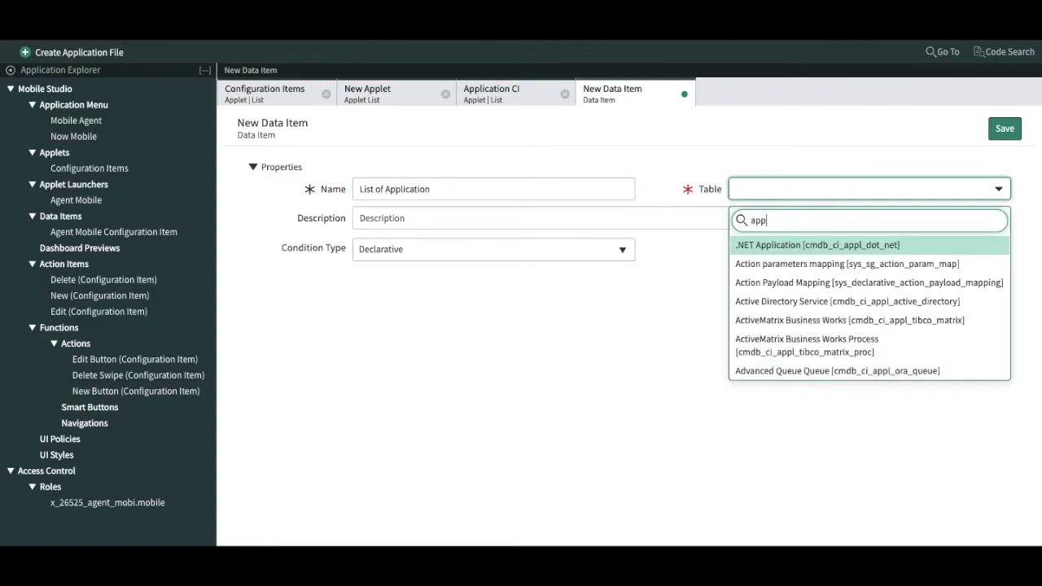
pyautogui.write('catio')
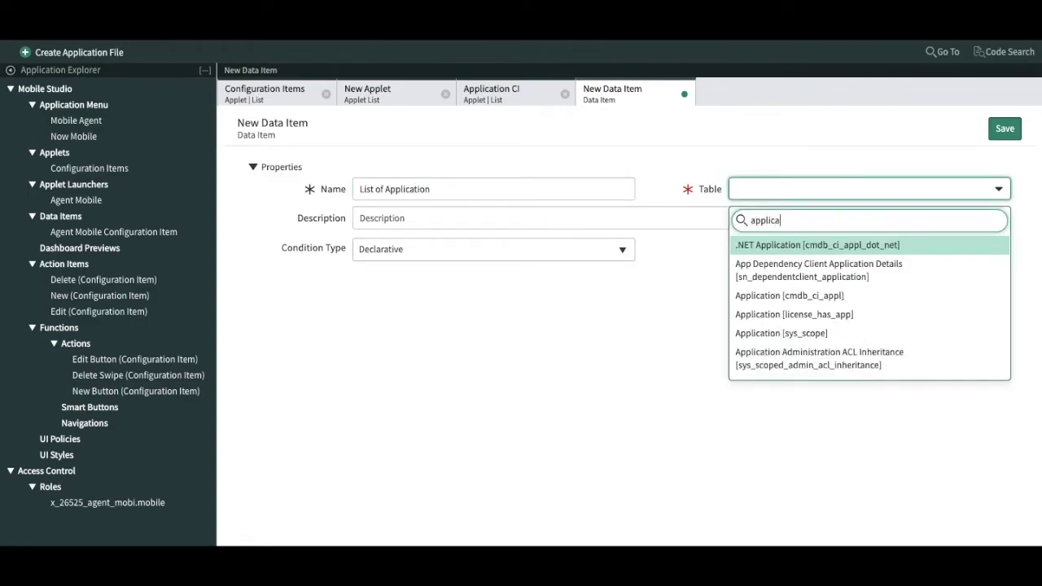
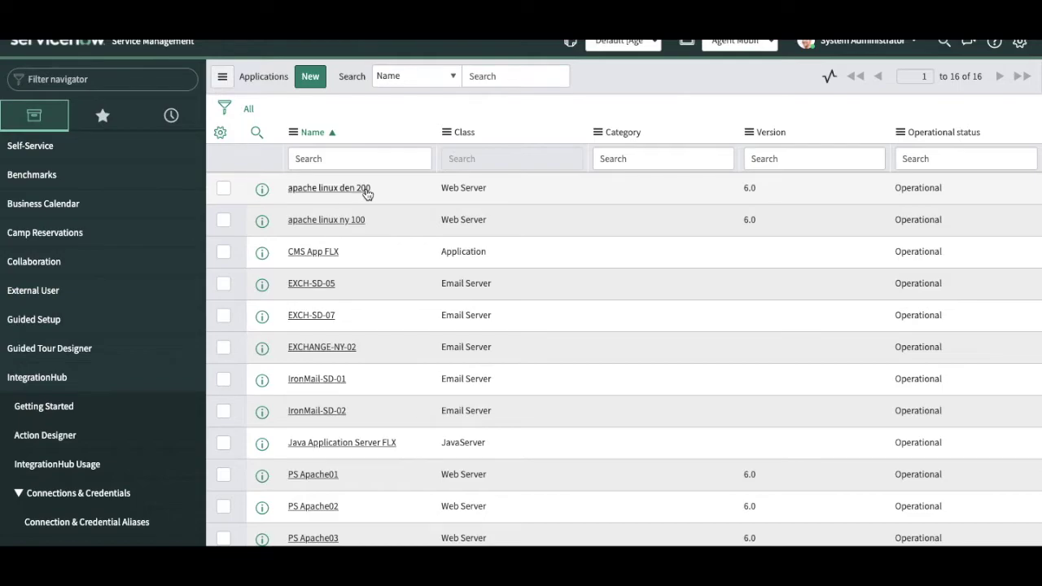
# Inspect the apache linux den 200 entry in the ServiceNow Applications list and group the list by Class
pyautogui.click(366, 189)
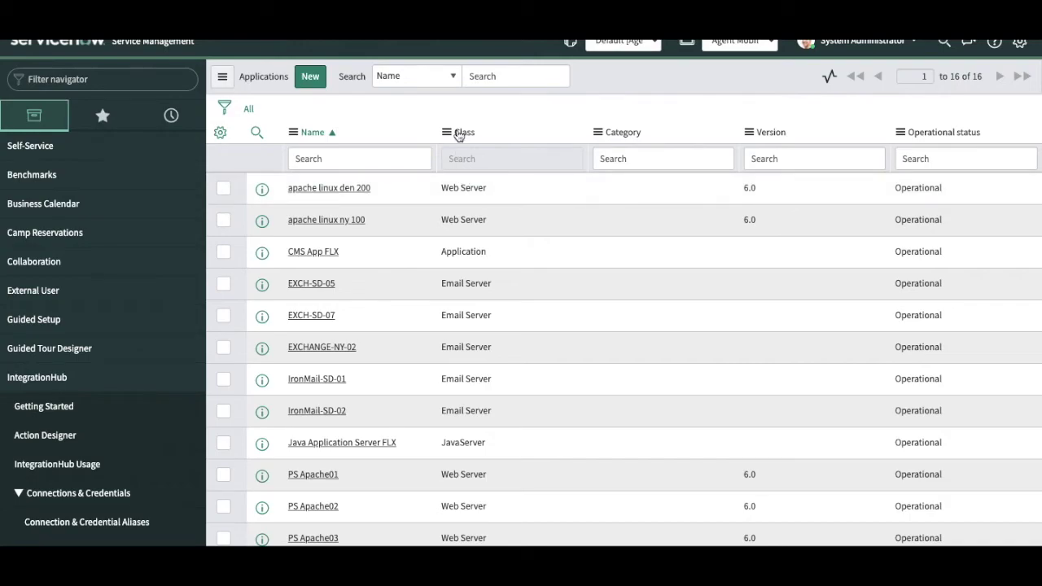
pyautogui.rightClick(459, 135)
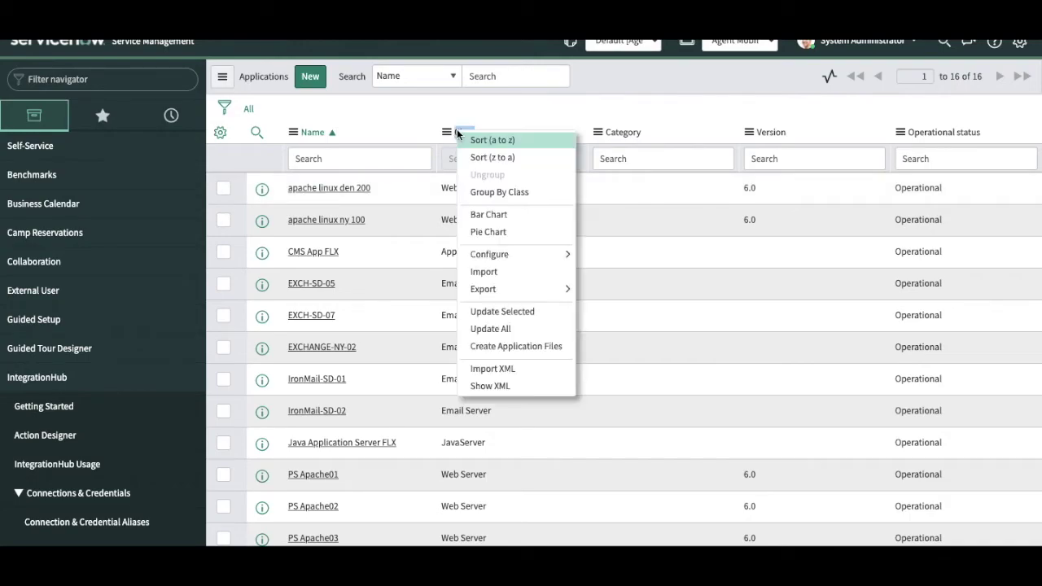
pyautogui.click(489, 194)
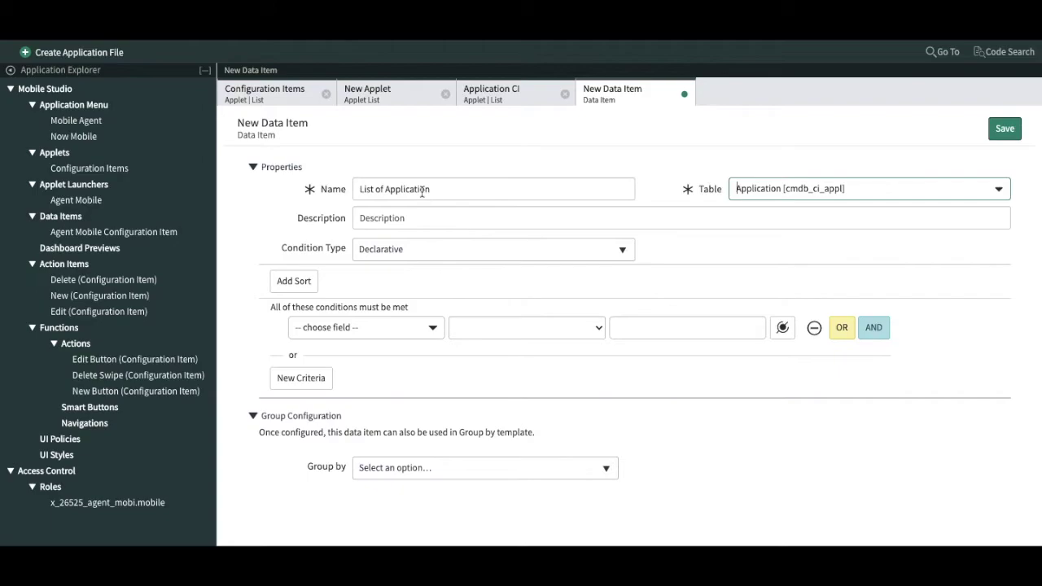
# Rename the data item List of Web Server Application and add the condition Class is Web Server
pyautogui.click(386, 189)
pyautogui.write('Web Server')
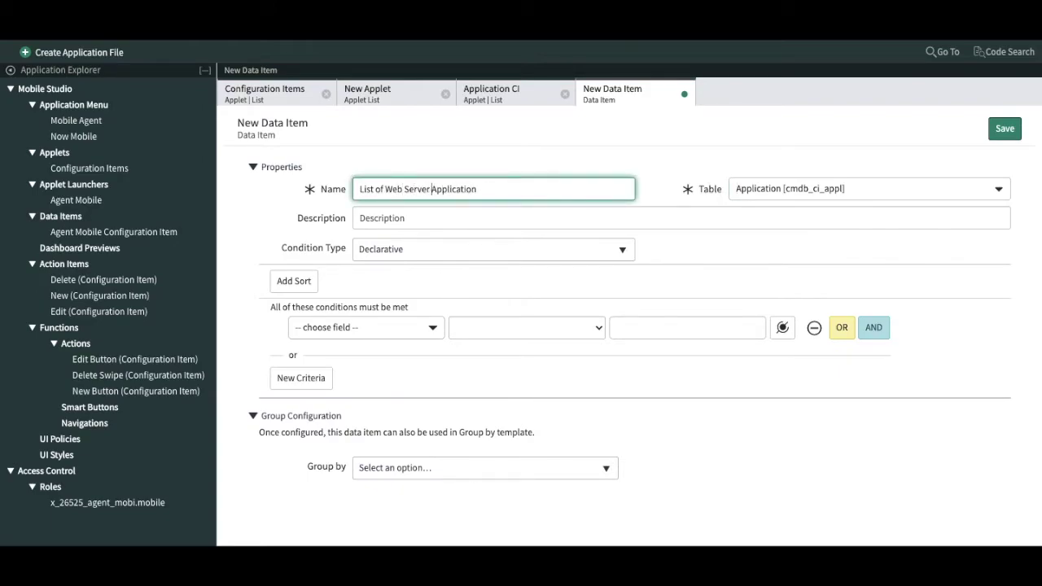
pyautogui.click(432, 333)
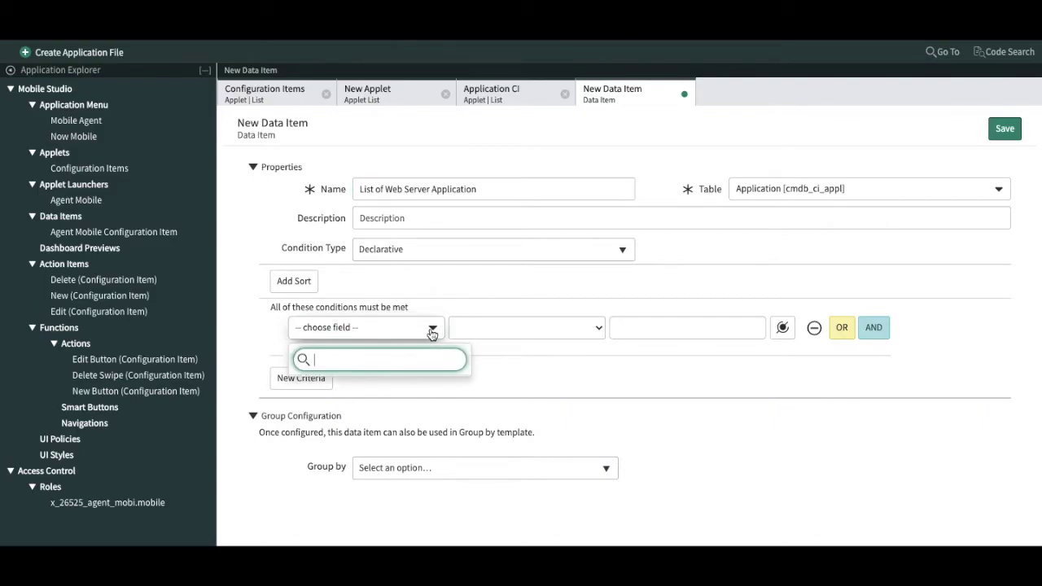
pyautogui.write('class')
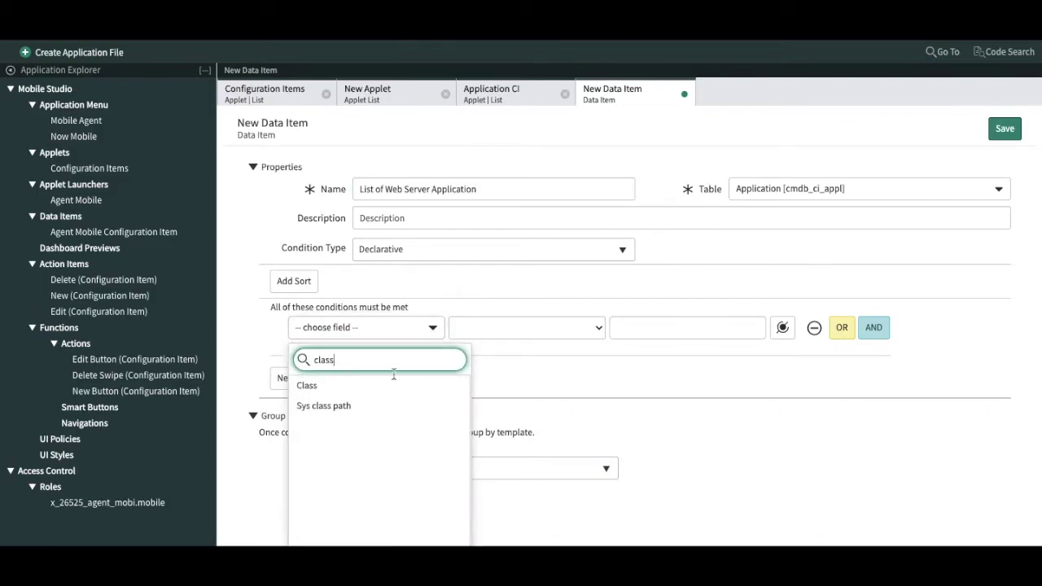
pyautogui.click(389, 386)
pyautogui.click(644, 329)
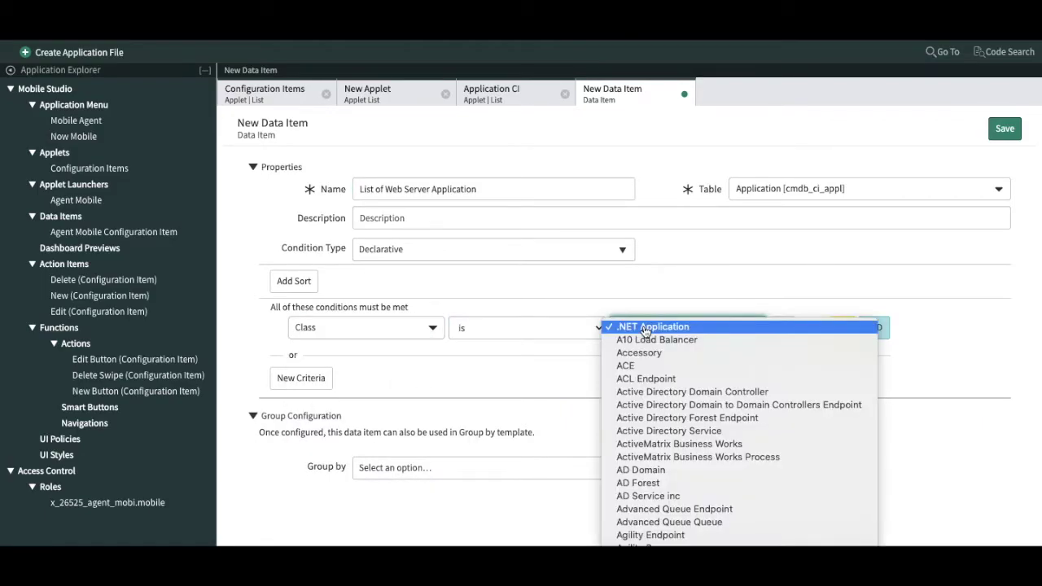
pyautogui.scroll(-20, 644, 329)
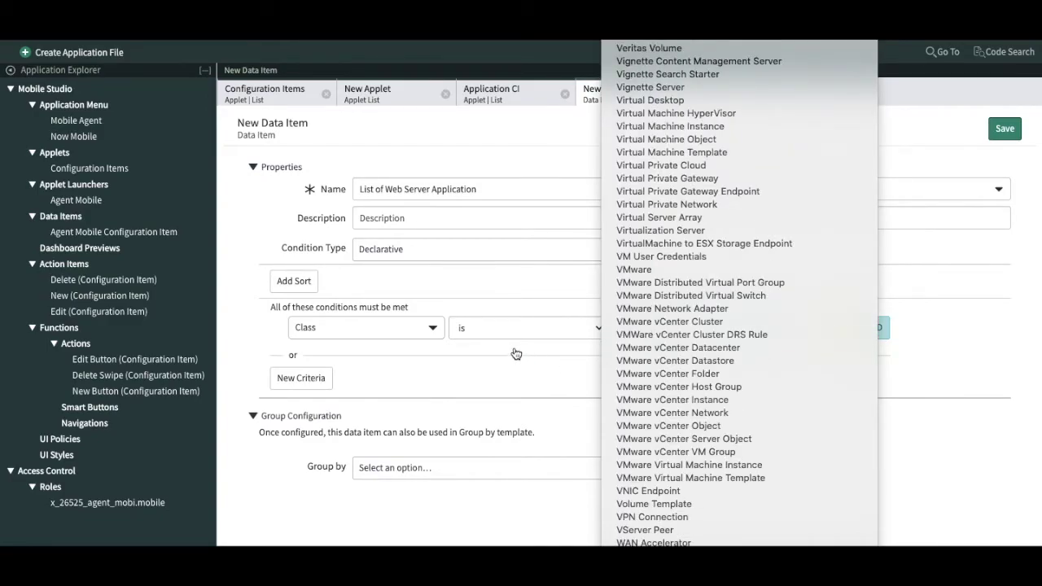
pyautogui.click(241, 130)
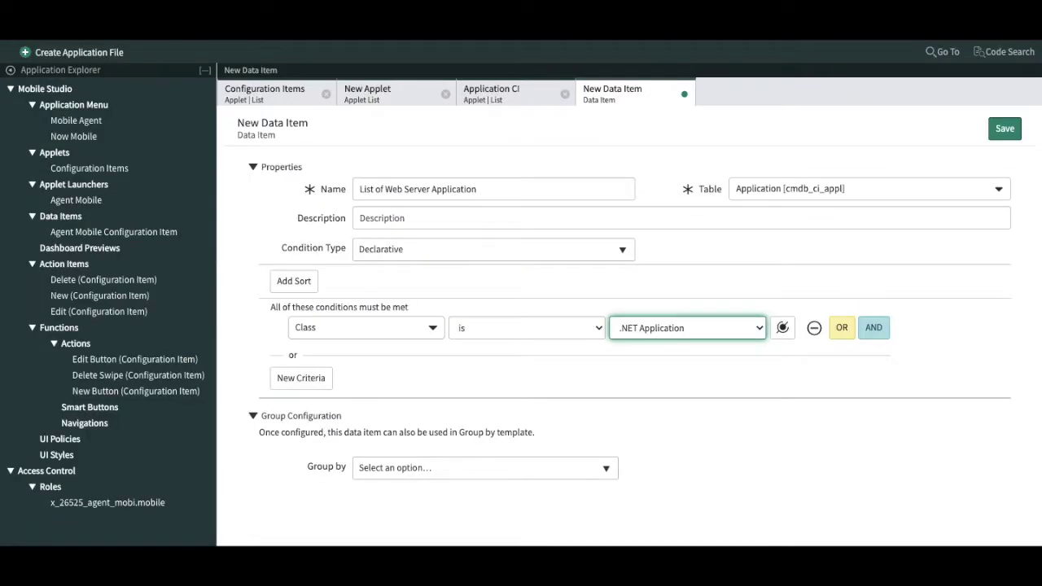
pyautogui.click(654, 329)
pyautogui.scroll(-20, 658, 339)
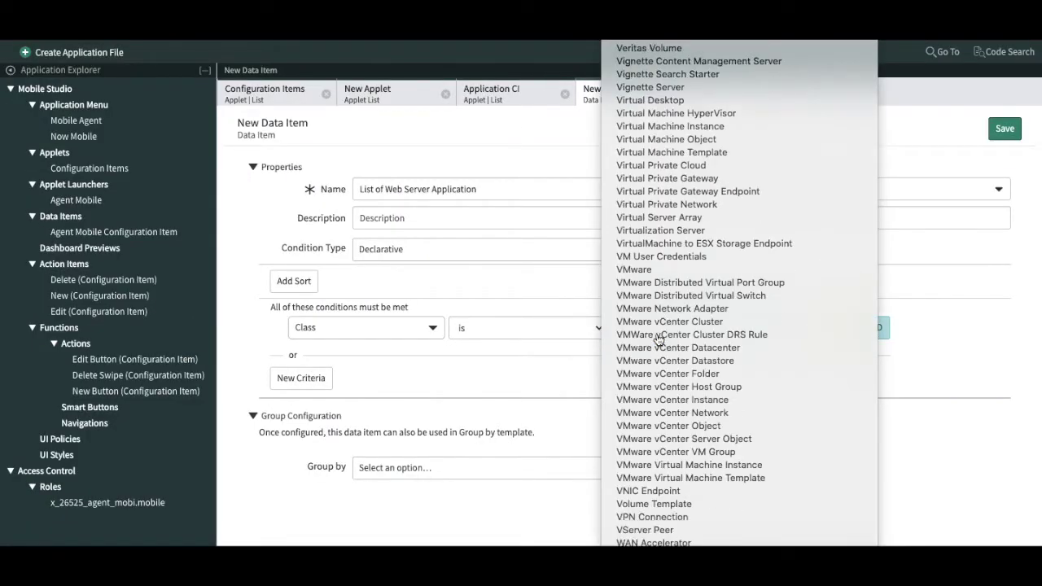
pyautogui.scroll(-1, 658, 339)
pyautogui.click(660, 339)
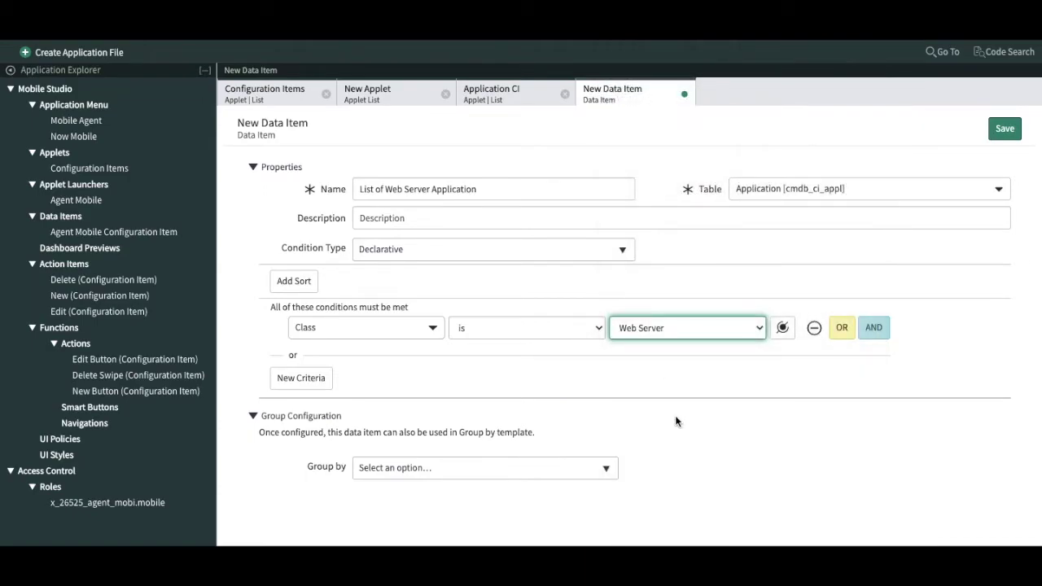
# Save the data item and return to the Application CI applet
pyautogui.click(1007, 130)
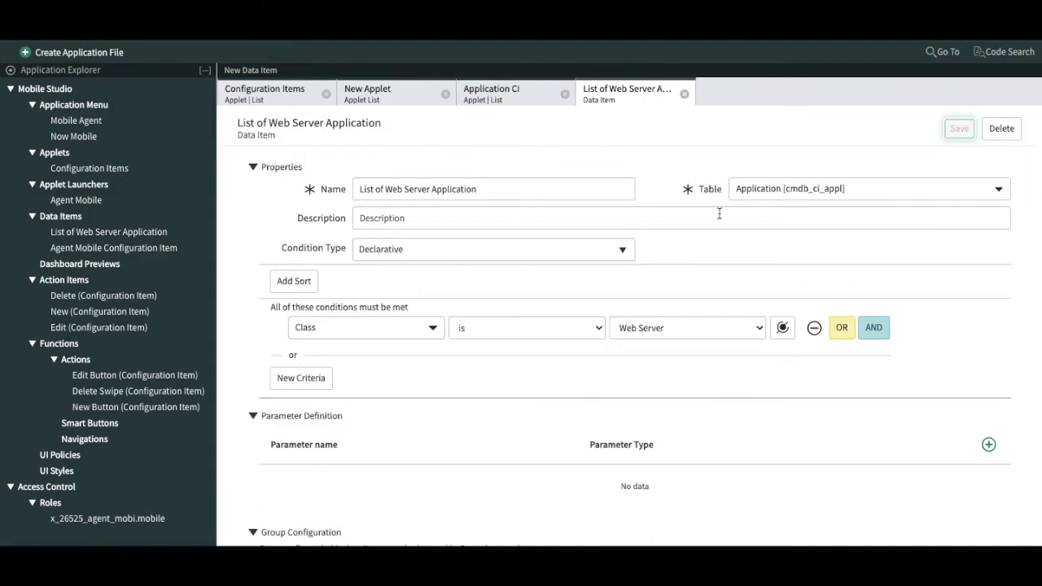
pyautogui.click(522, 101)
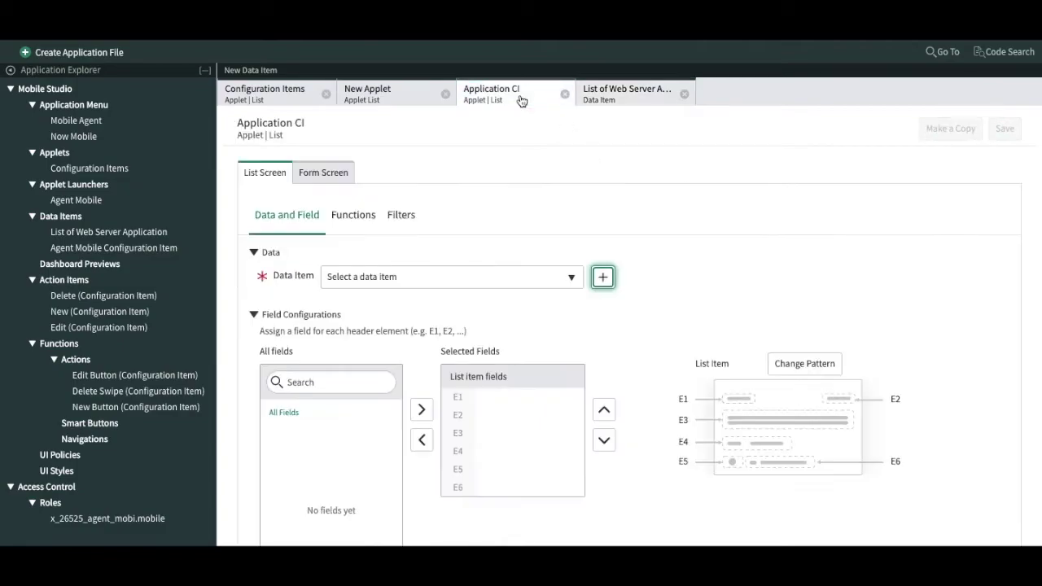
# Assign the List of Web Server Application data item to the Application CI list screen and check its additional data conditions
pyautogui.click(447, 281)
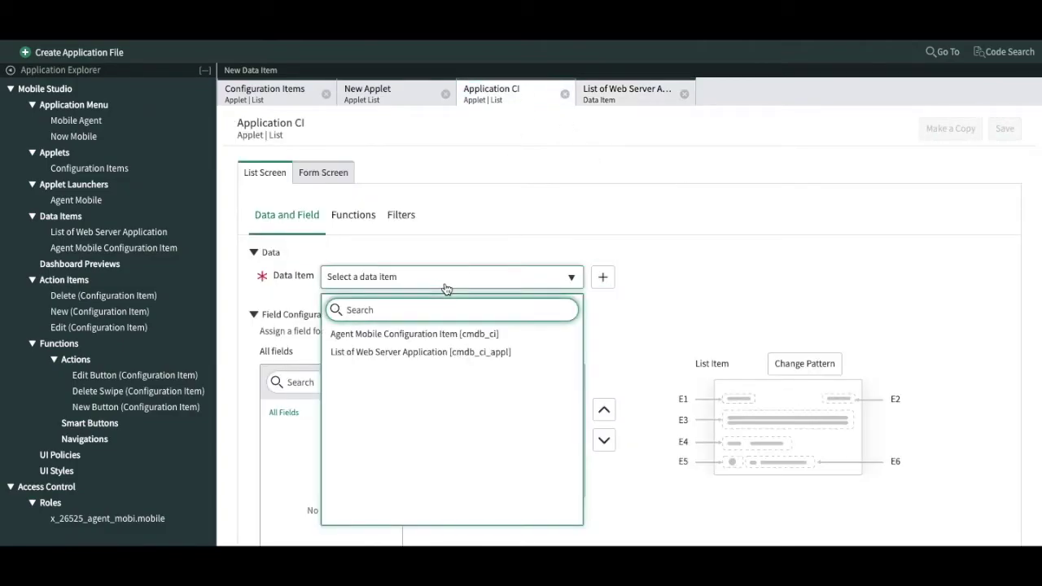
pyautogui.click(407, 355)
pyautogui.scroll(-1, 624, 217)
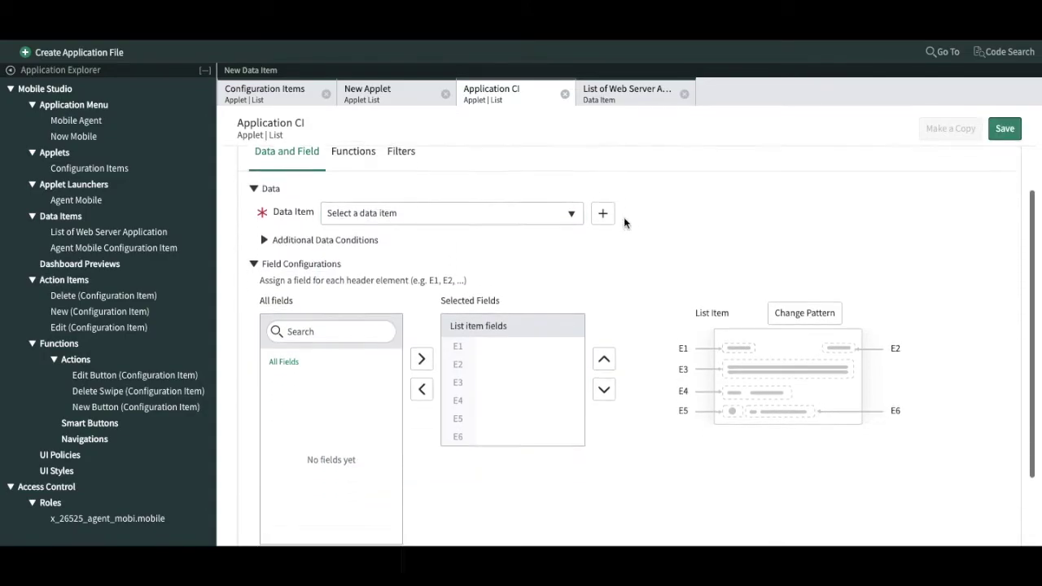
pyautogui.click(264, 234)
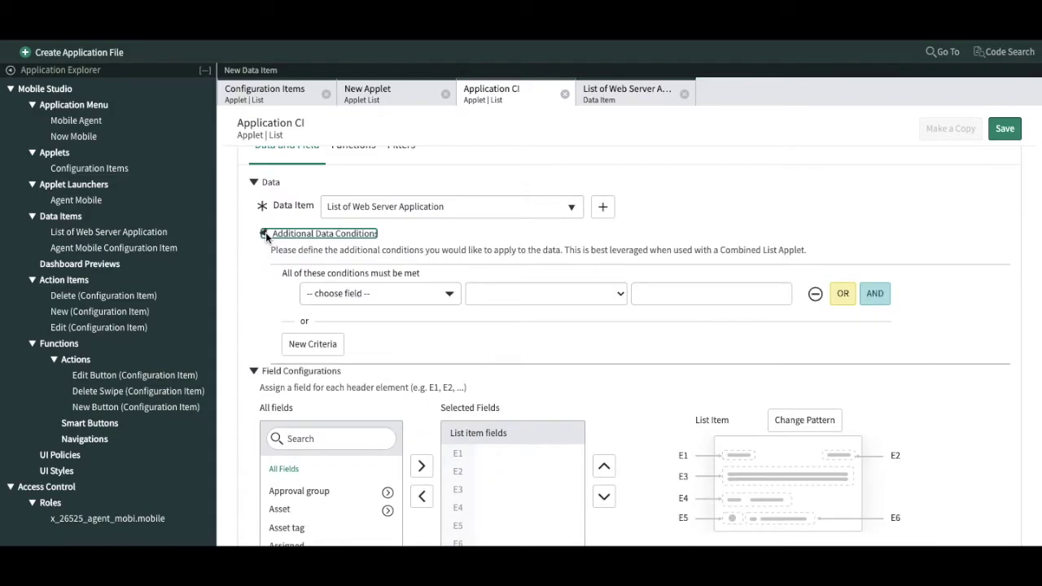
pyautogui.click(266, 235)
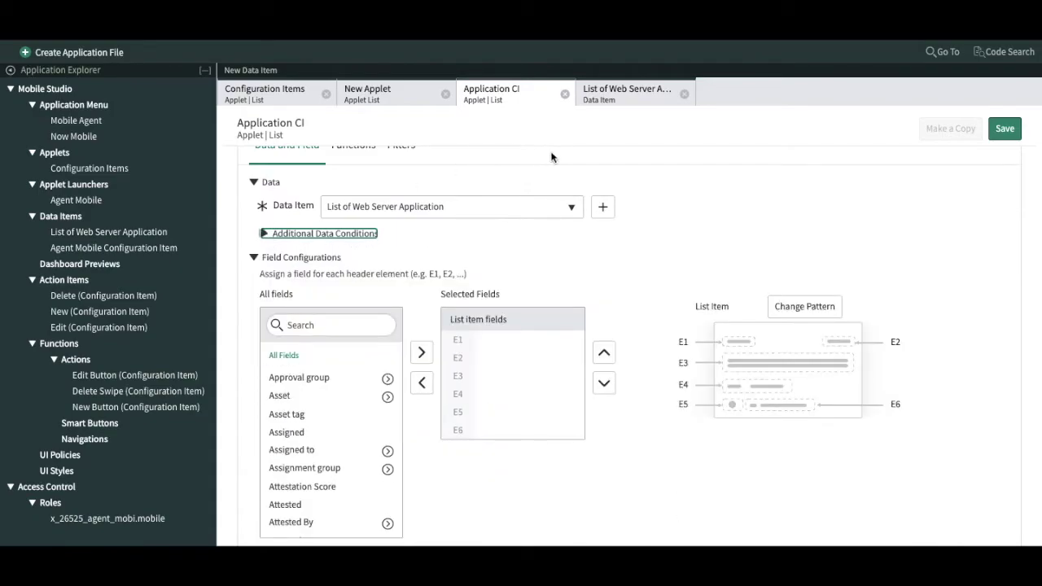
# Review the data item's class condition and inspect the entries of the Web Server group in the ServiceNow Applications list
pyautogui.click(603, 94)
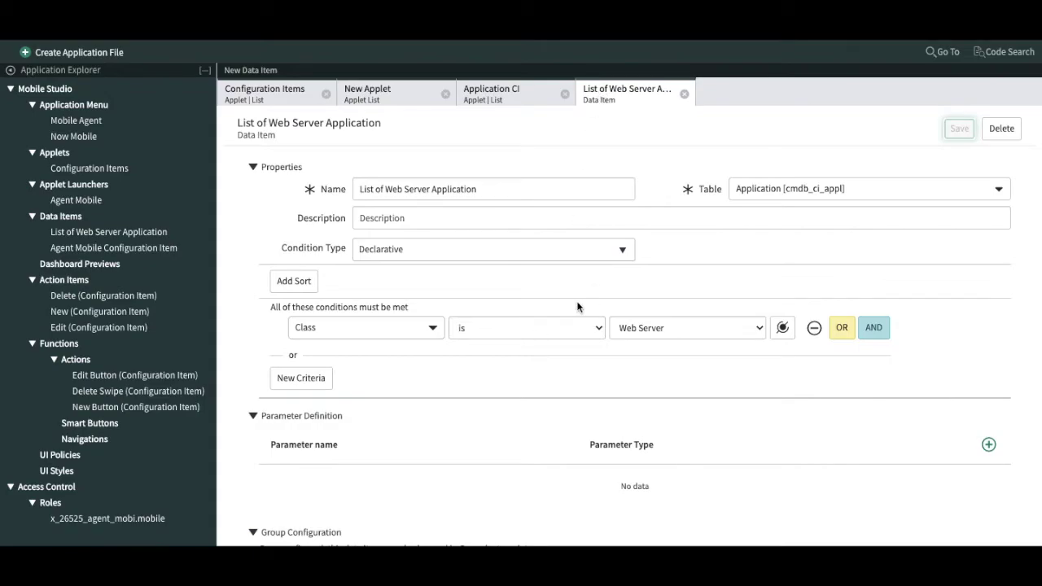
pyautogui.click(499, 98)
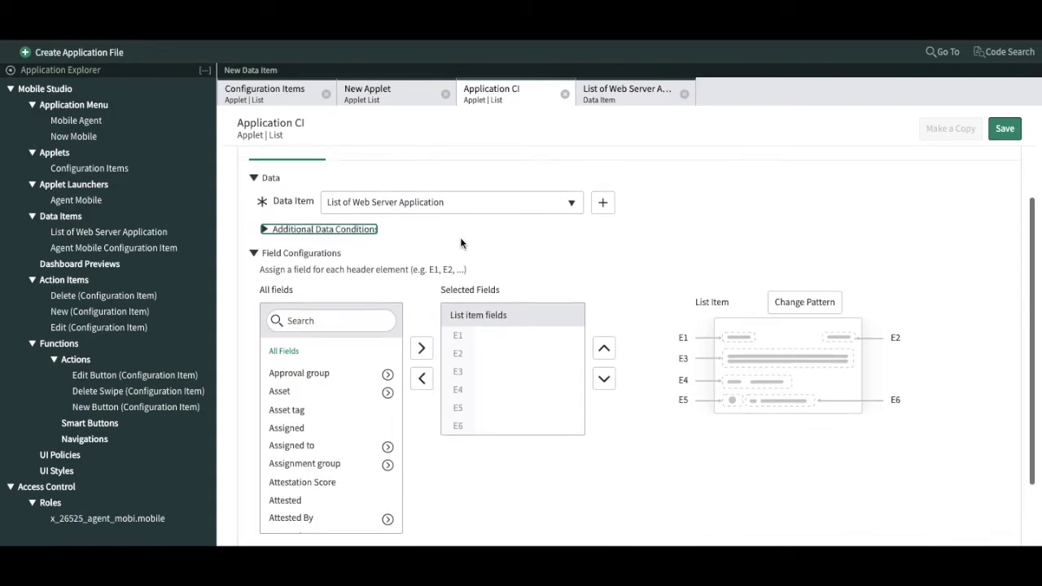
pyautogui.scroll(-1, 460, 237)
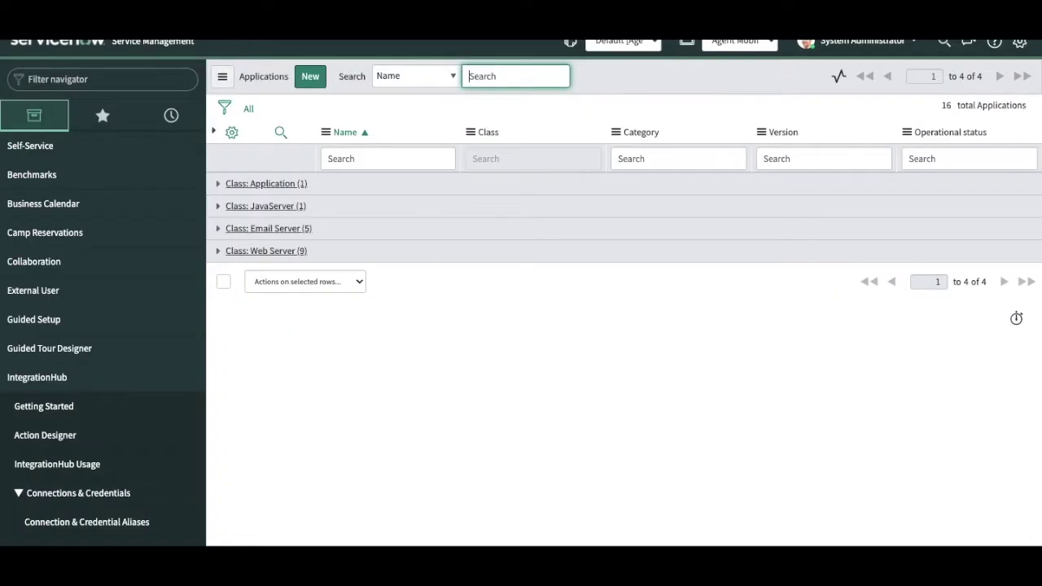
pyautogui.click(218, 251)
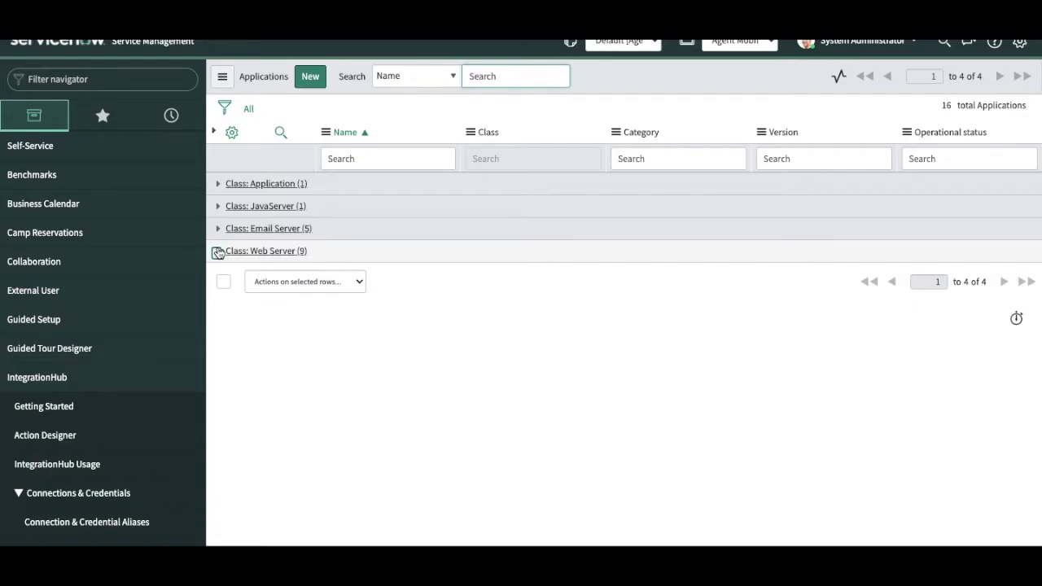
pyautogui.click(366, 278)
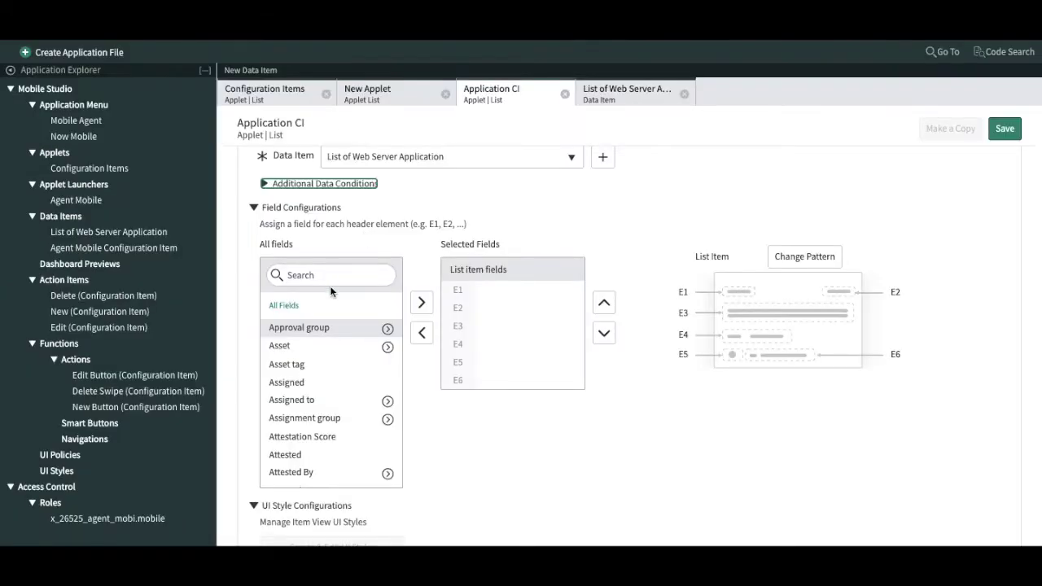
# Add the Name field to the list item as element E1
pyautogui.click(329, 275)
pyautogui.write('Name')
pyautogui.click(306, 345)
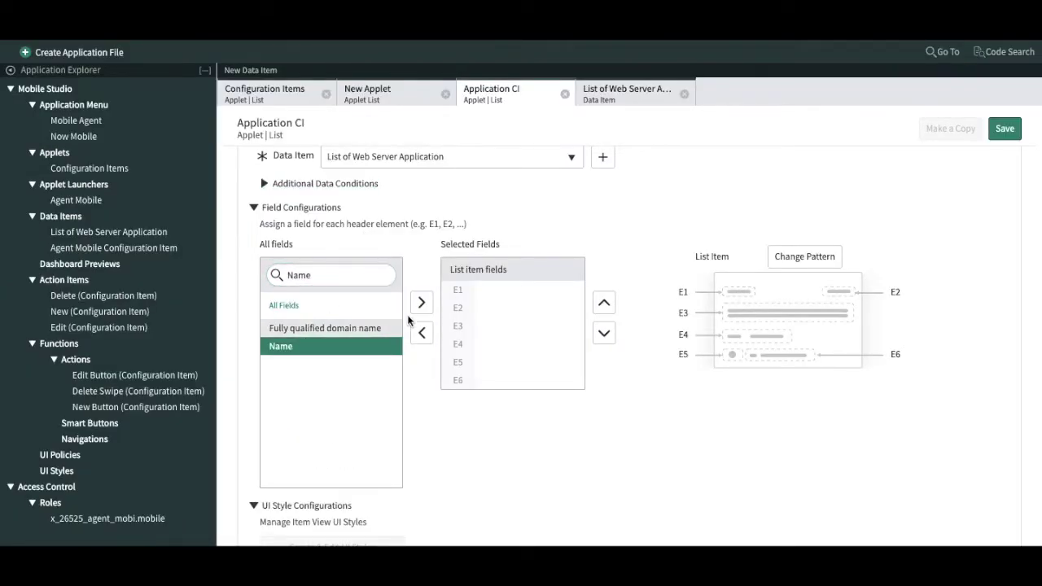
pyautogui.click(421, 302)
# Add the Class field to the list item as element E2
pyautogui.click(366, 275)
pyautogui.hotkey('ctrl', 'a')
pyautogui.write('Typ')
pyautogui.press('BackSpace')
pyautogui.press('BackSpace')
pyautogui.press('BackSpace')
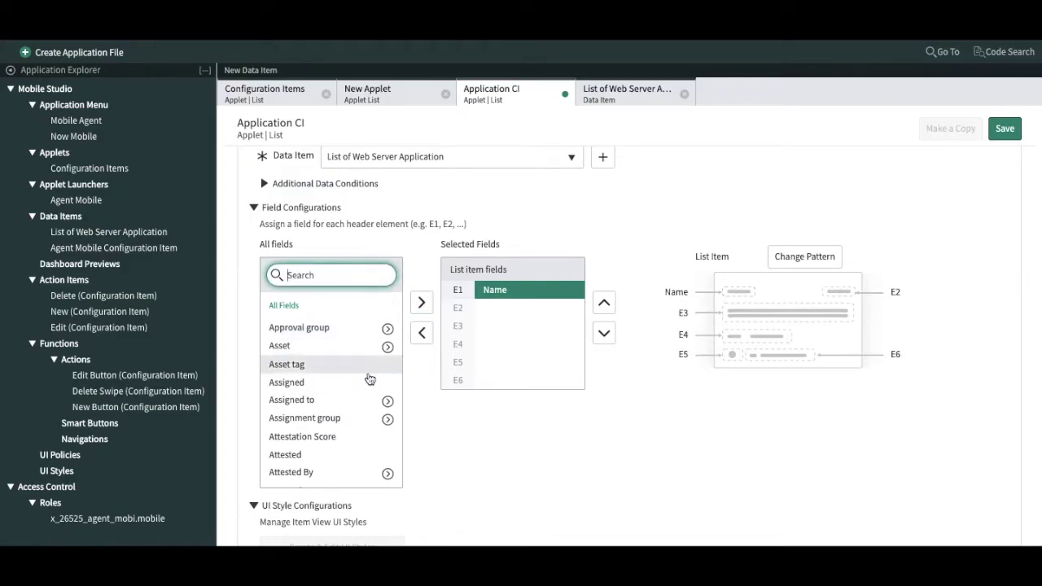
pyautogui.scroll(-2, 367, 400)
pyautogui.scroll(-3, 368, 400)
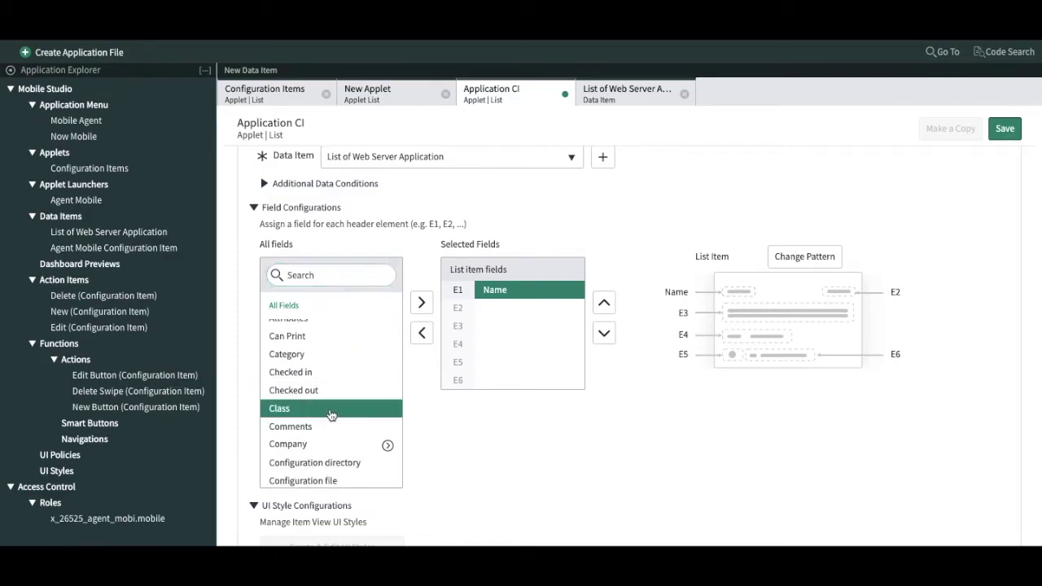
pyautogui.doubleClick(331, 412)
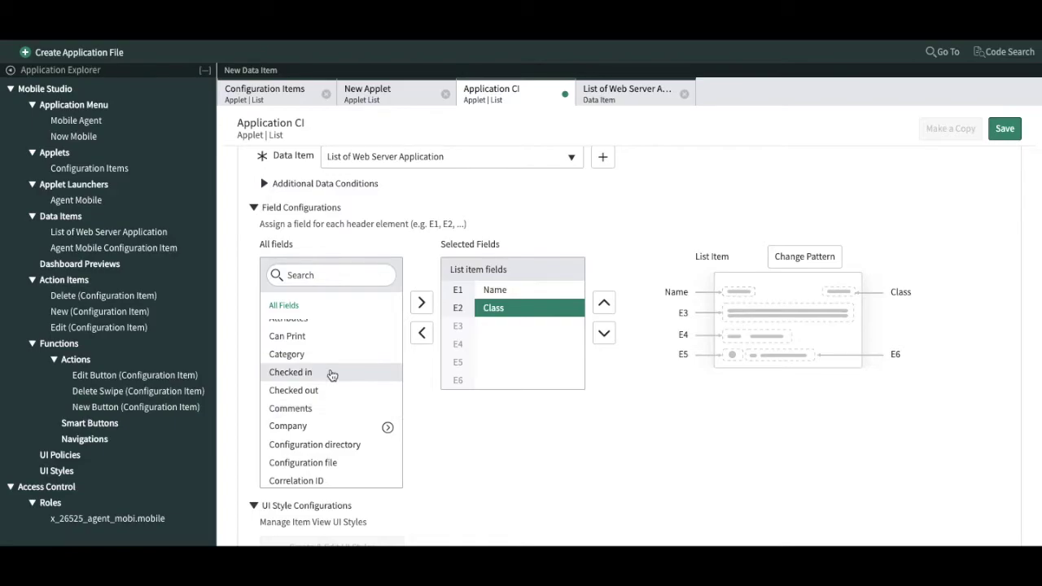
# Find the Version field and add it to the list item as element E3
pyautogui.scroll(-2, 332, 374)
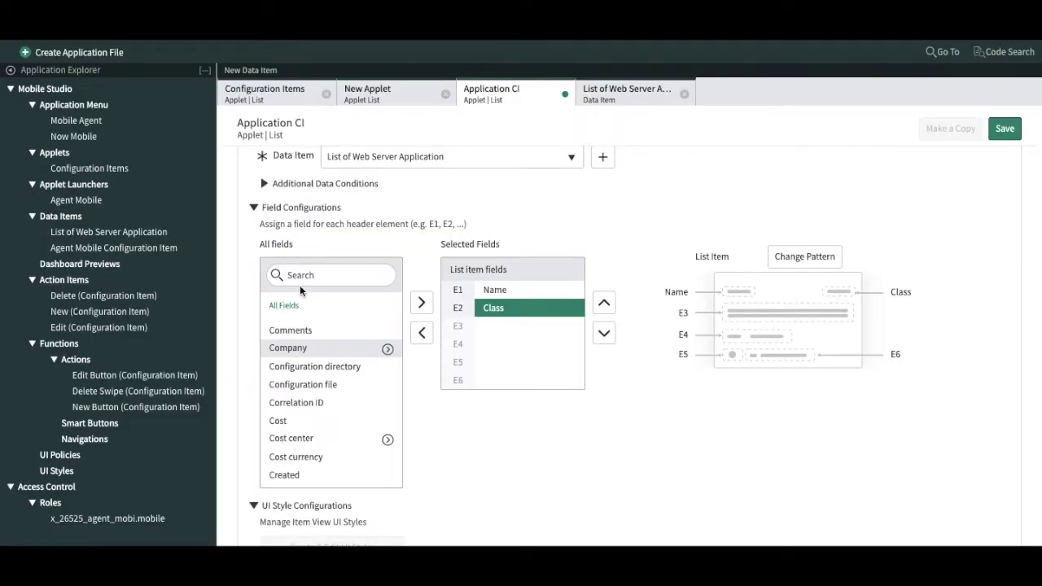
pyautogui.click(303, 275)
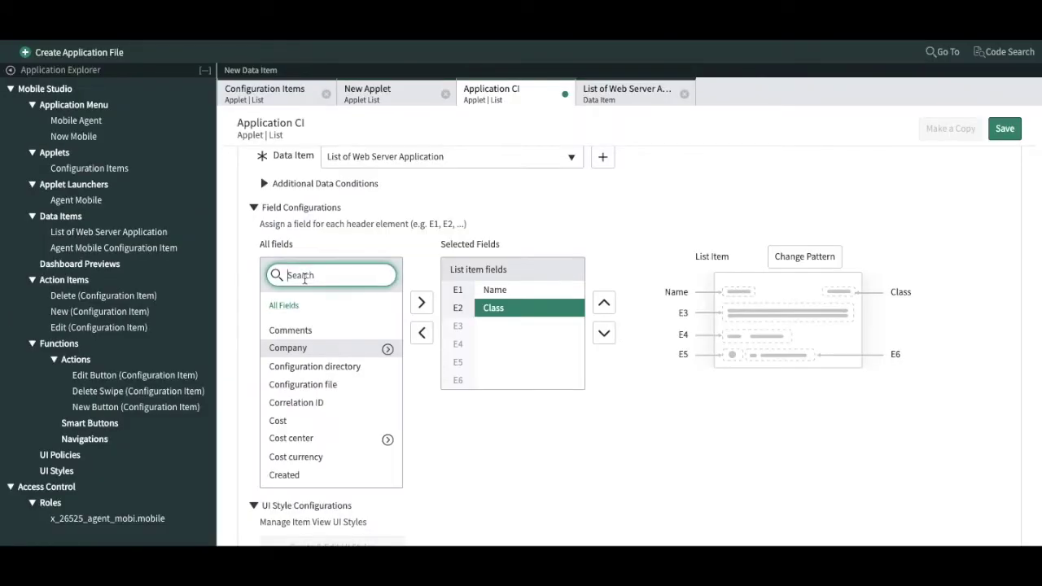
pyautogui.write('ver')
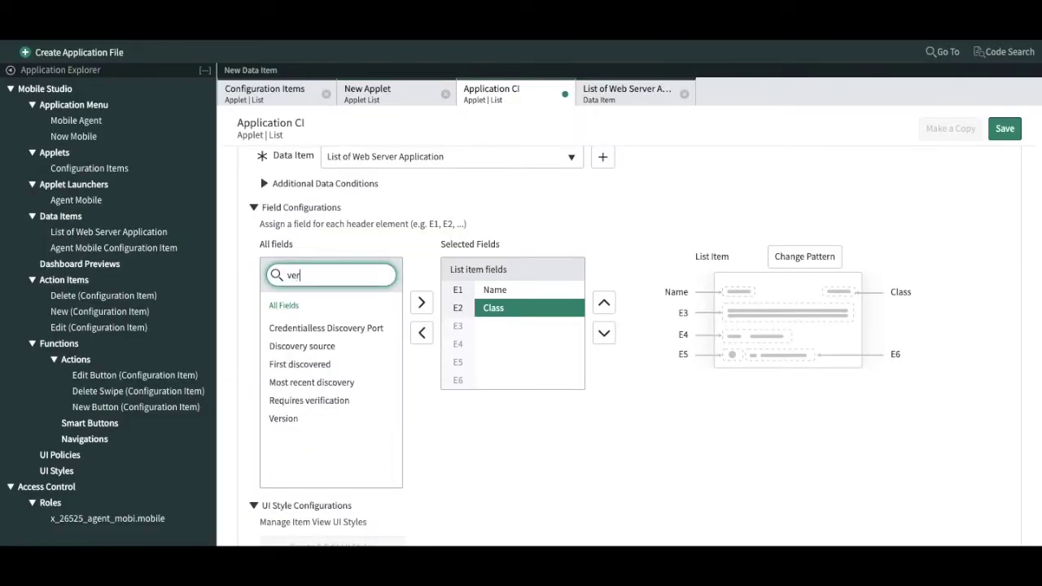
pyautogui.doubleClick(287, 423)
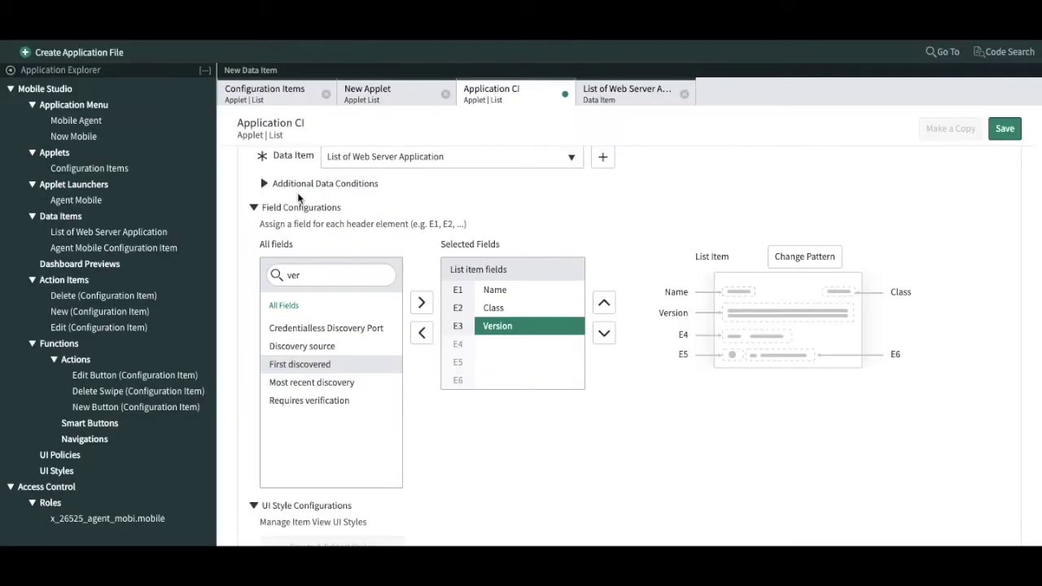
# Add the TCP port(s) field to the list item as element E4 and move Version above Class
pyautogui.click(316, 271)
pyautogui.press('BackSpace')
pyautogui.press('BackSpace')
pyautogui.press('BackSpace')
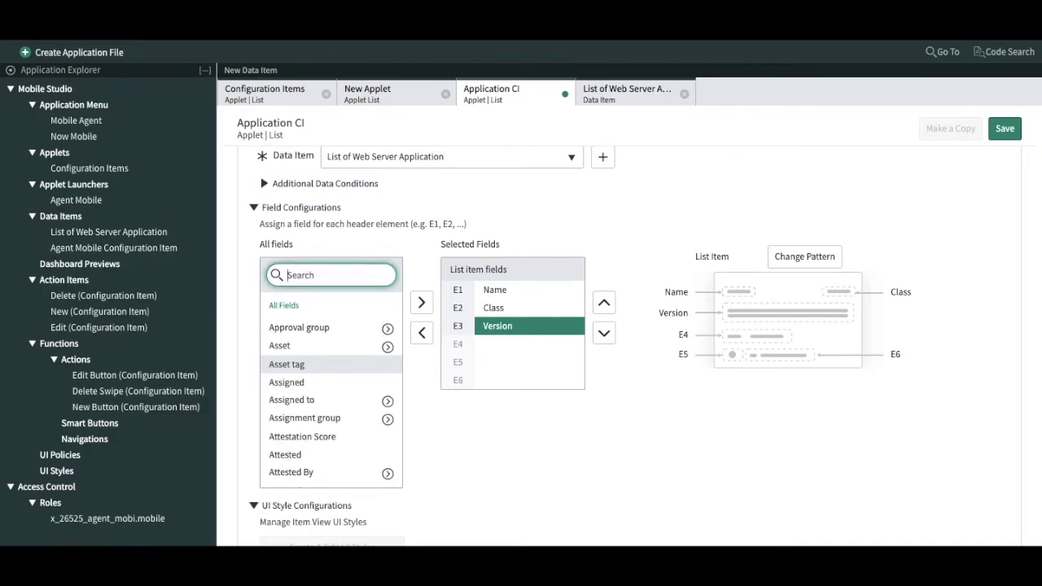
pyautogui.write('TCS')
pyautogui.press('BackSpace')
pyautogui.doubleClick(304, 335)
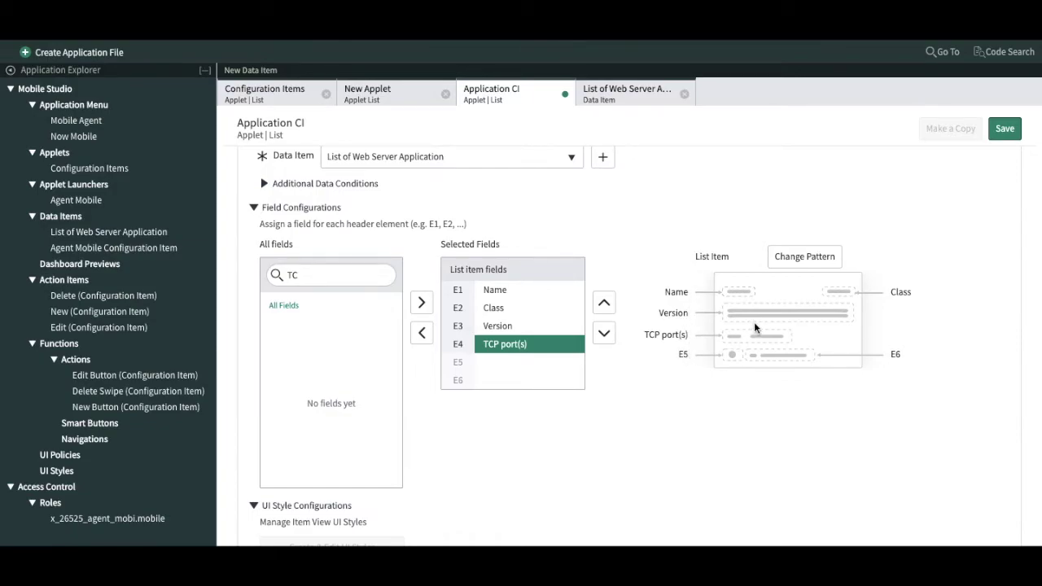
pyautogui.click(521, 327)
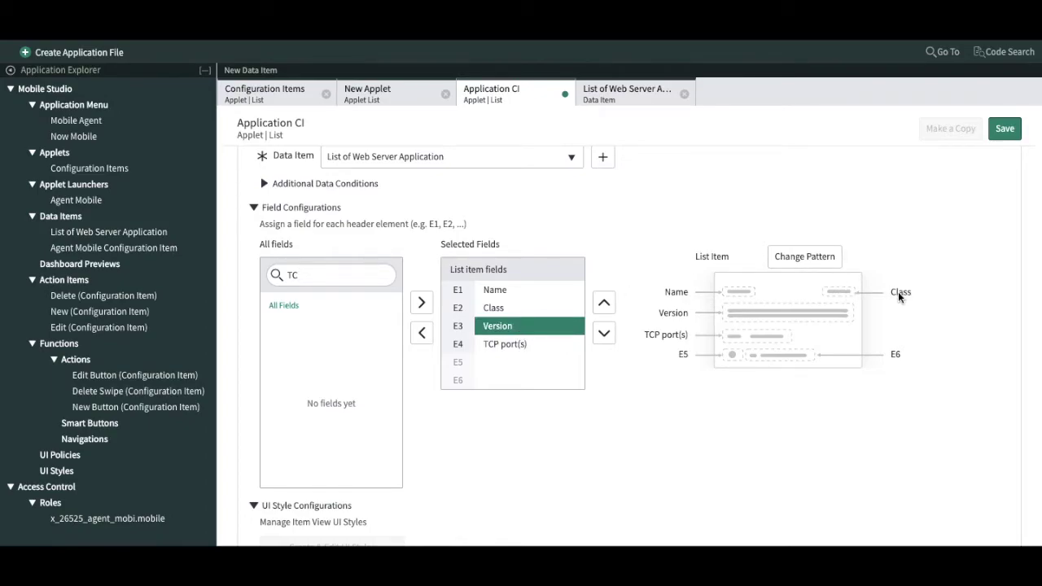
pyautogui.click(604, 302)
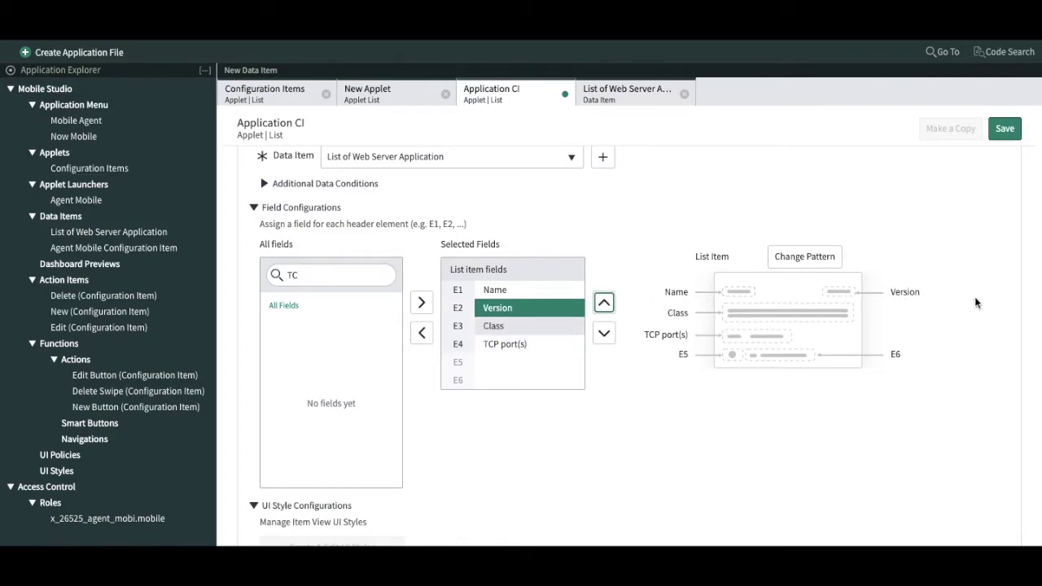
# Look through the available list item patterns, keeping the current one
pyautogui.click(802, 259)
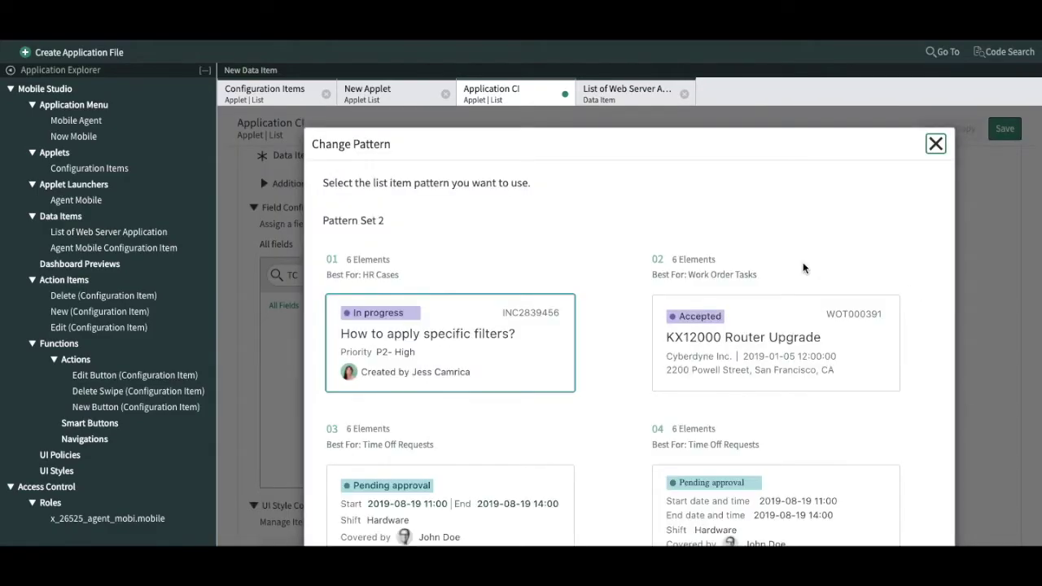
pyautogui.scroll(-3, 739, 399)
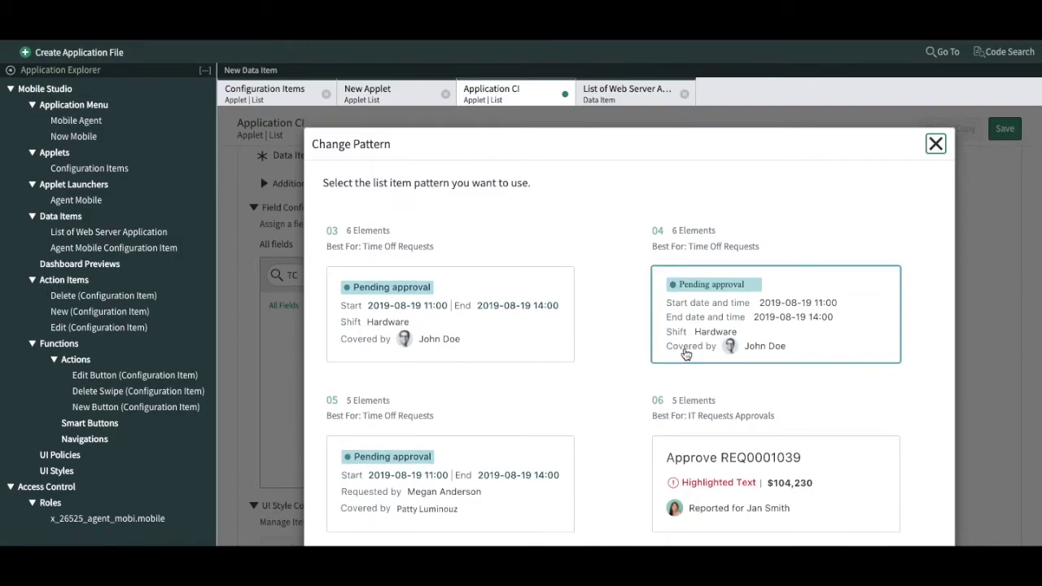
pyautogui.scroll(-4, 685, 349)
pyautogui.scroll(-2, 686, 348)
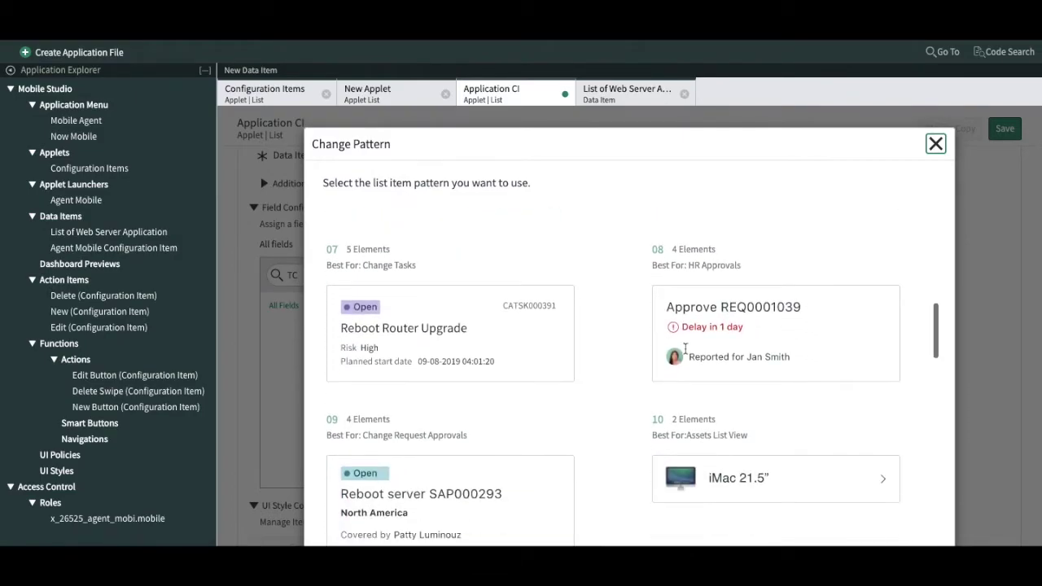
pyautogui.click(935, 143)
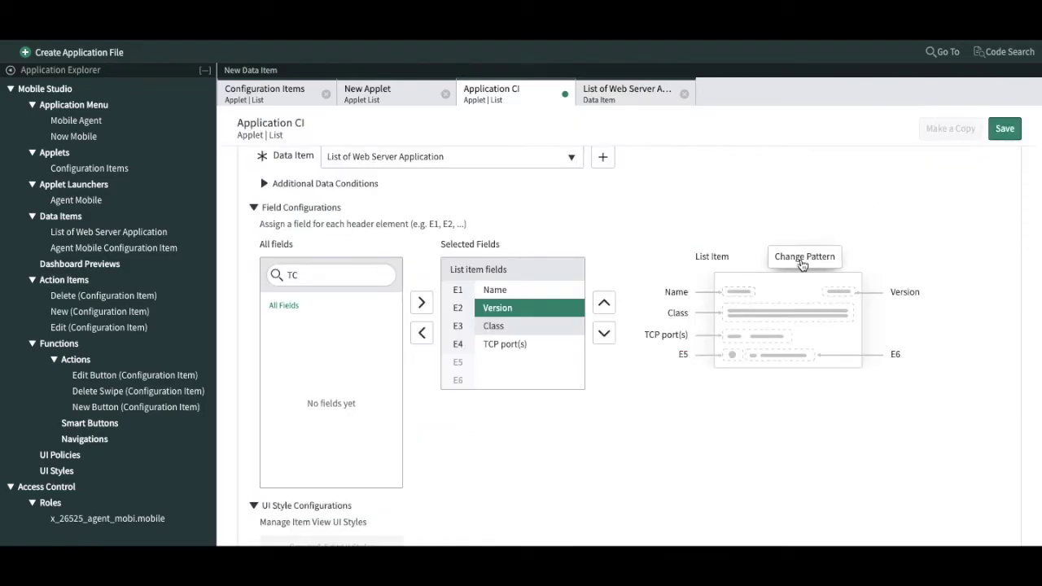
# Check the list screen's functions and filters, and save the Application CI applet
pyautogui.scroll(-1, 685, 447)
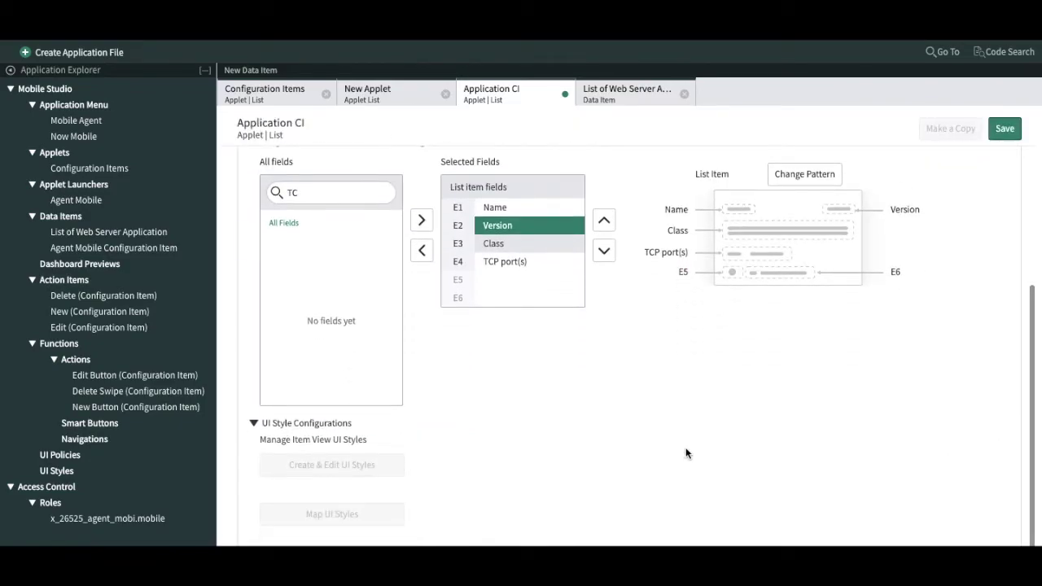
pyautogui.scroll(1, 685, 447)
pyautogui.scroll(1, 685, 449)
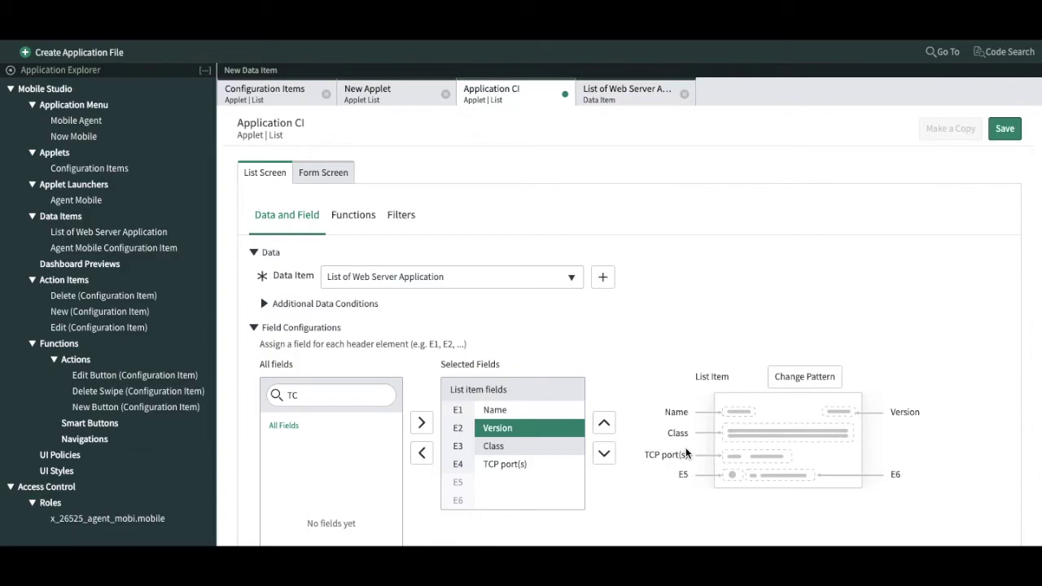
pyautogui.click(366, 229)
pyautogui.click(406, 228)
pyautogui.click(306, 233)
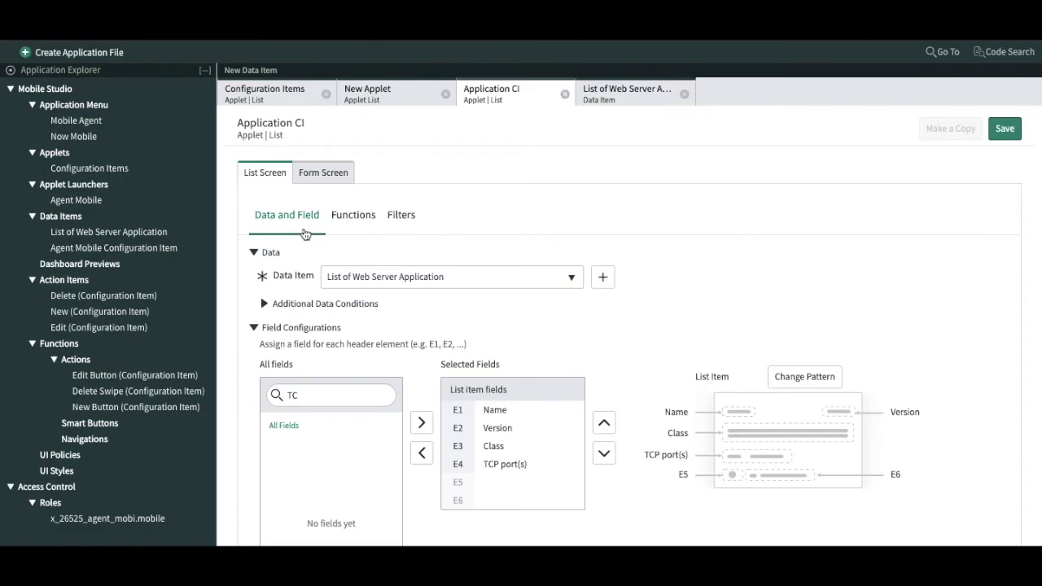
pyautogui.click(1004, 130)
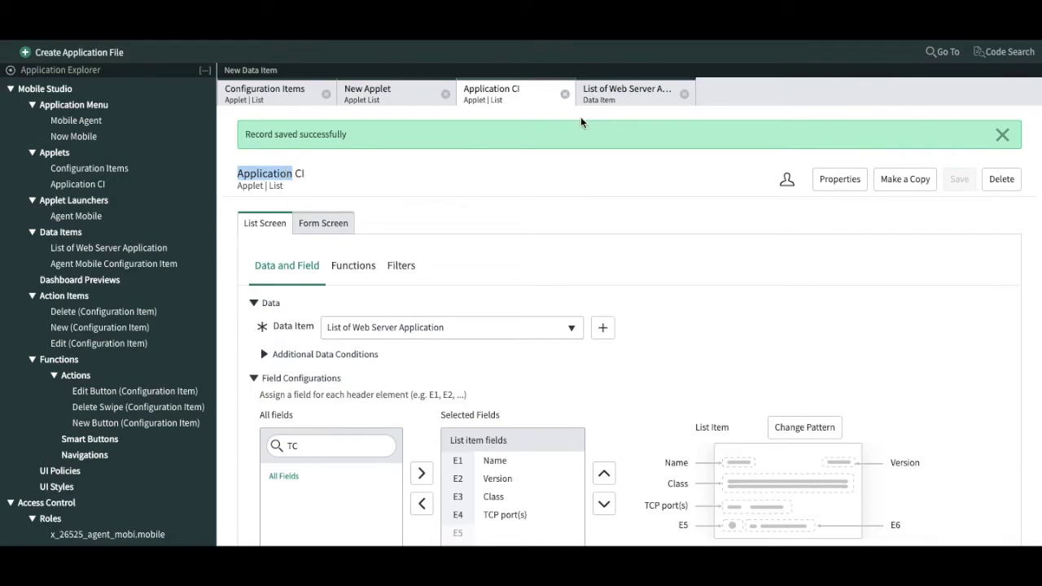
# Rename the applet Web Server Application CI in its properties and save the change
pyautogui.click(837, 179)
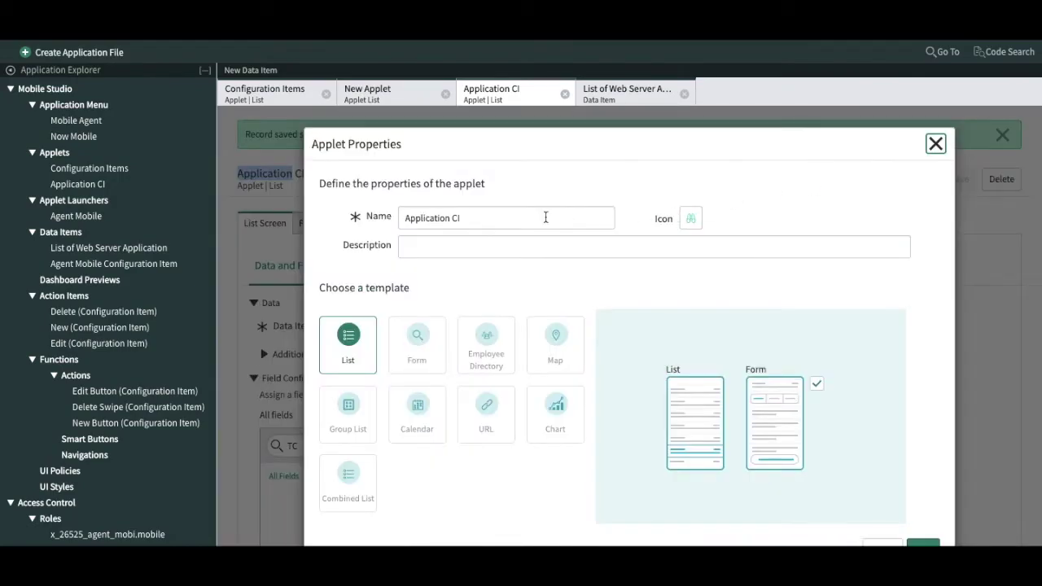
pyautogui.click(450, 218)
pyautogui.press('Left')
pyautogui.press('Home')
pyautogui.write('Web S')
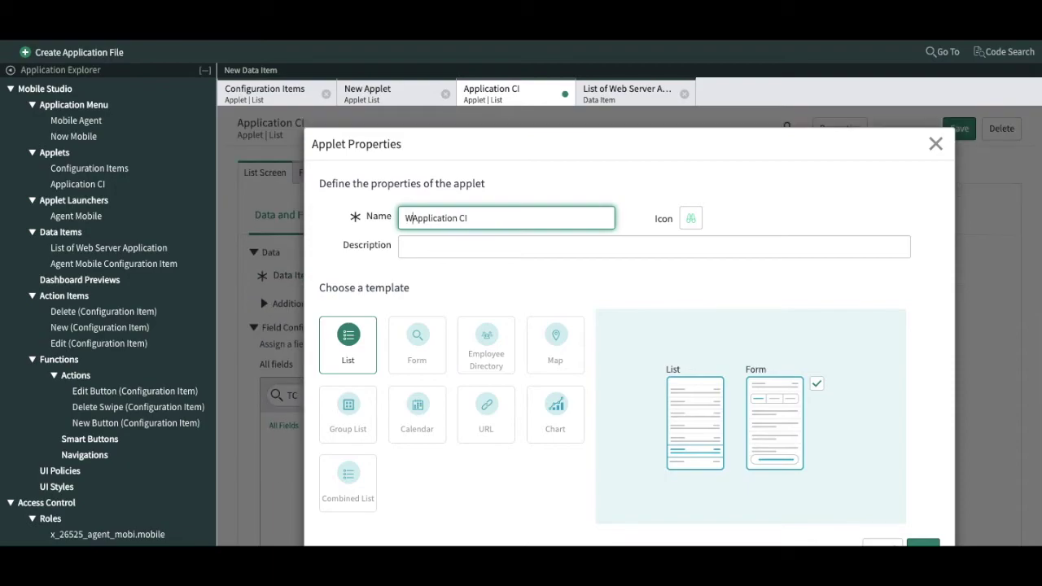
pyautogui.write('erver')
pyautogui.click(922, 543)
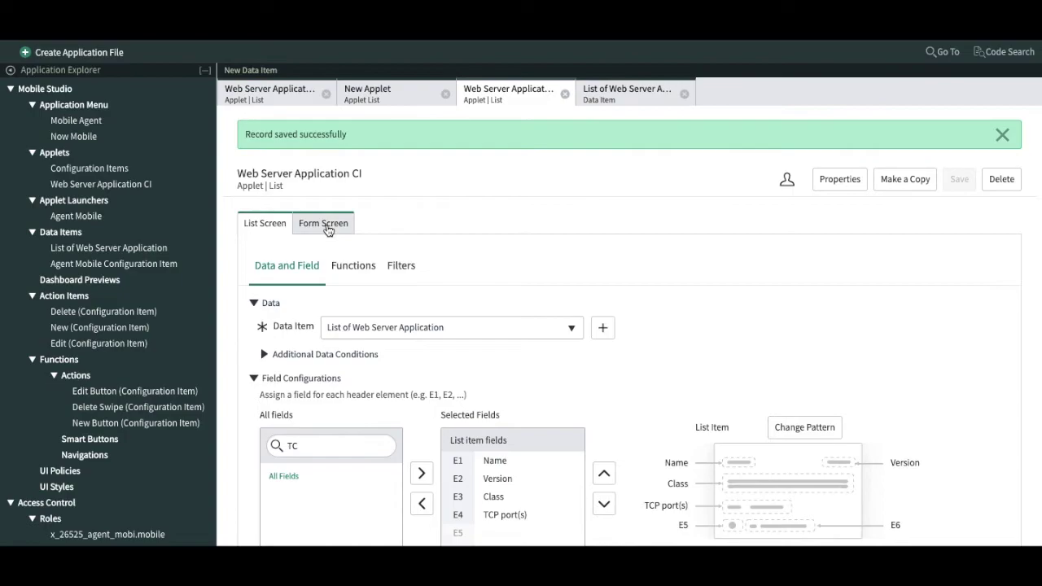
# Recheck and save the applet's properties, and open the applet's form screen settings
pyautogui.click(847, 183)
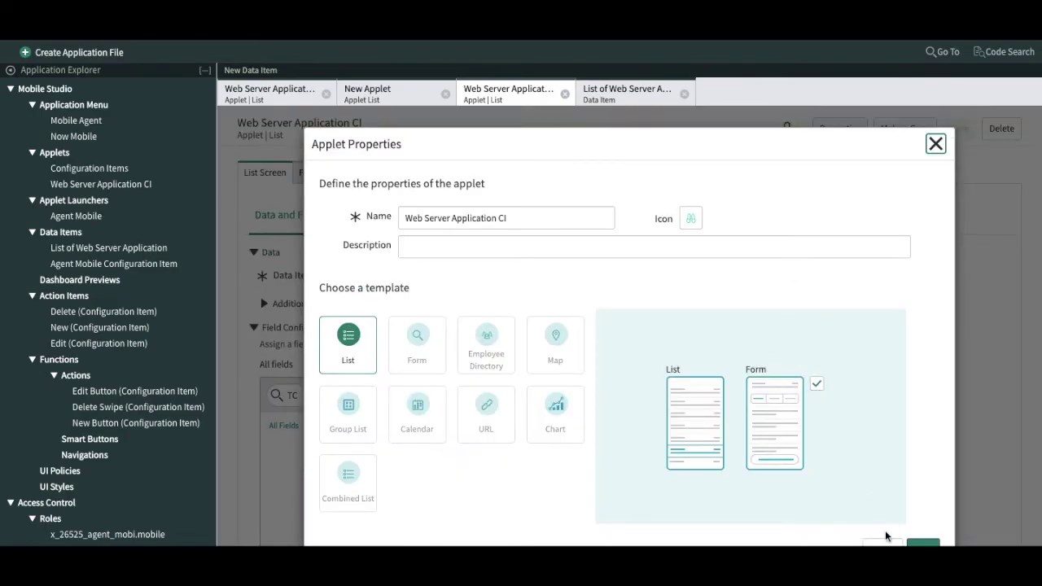
pyautogui.click(923, 544)
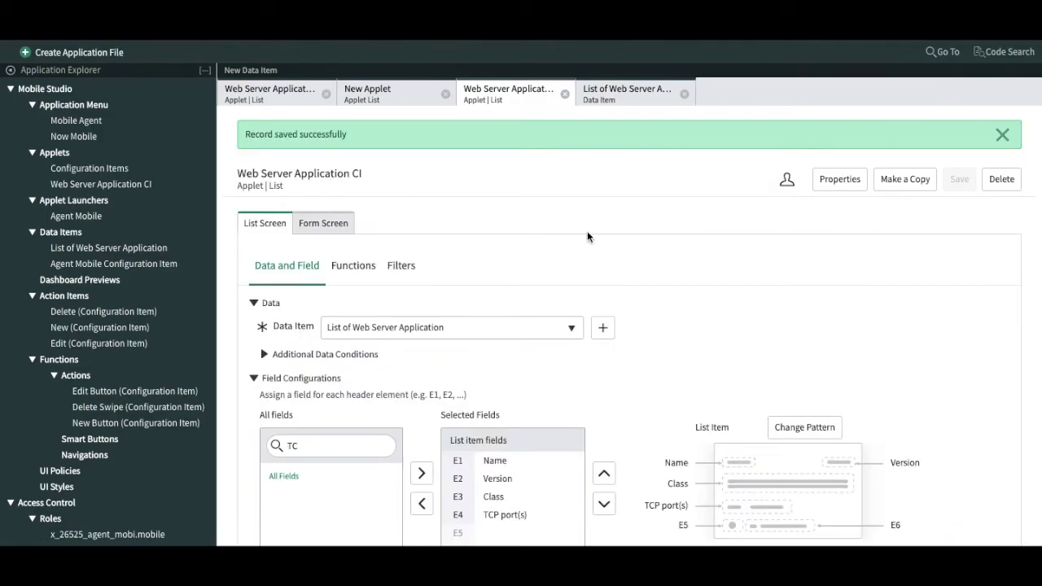
pyautogui.click(331, 224)
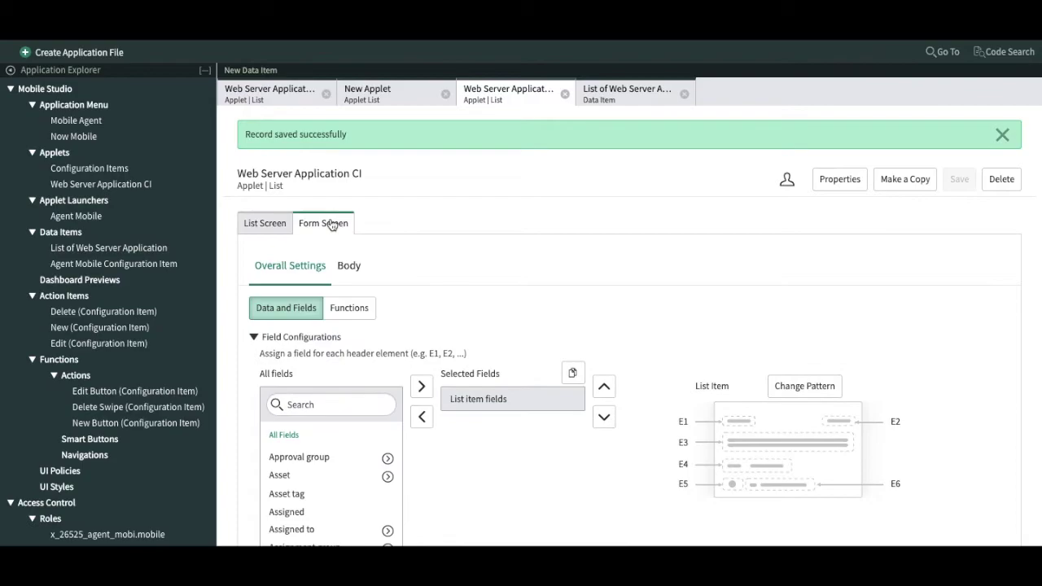
# Add the Name field to the body fields of the applet's form screen
pyautogui.scroll(-1, 517, 228)
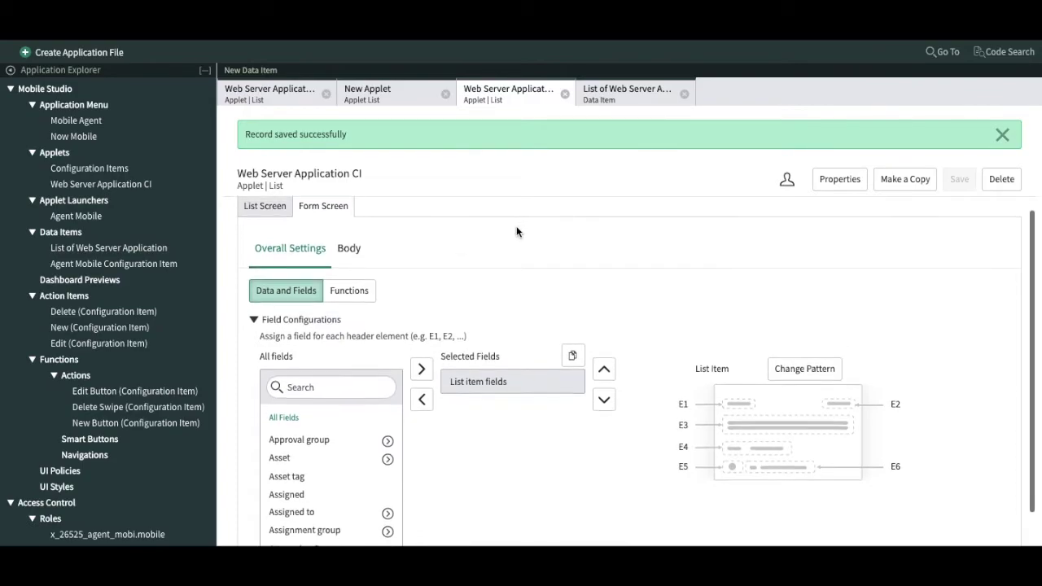
pyautogui.click(350, 232)
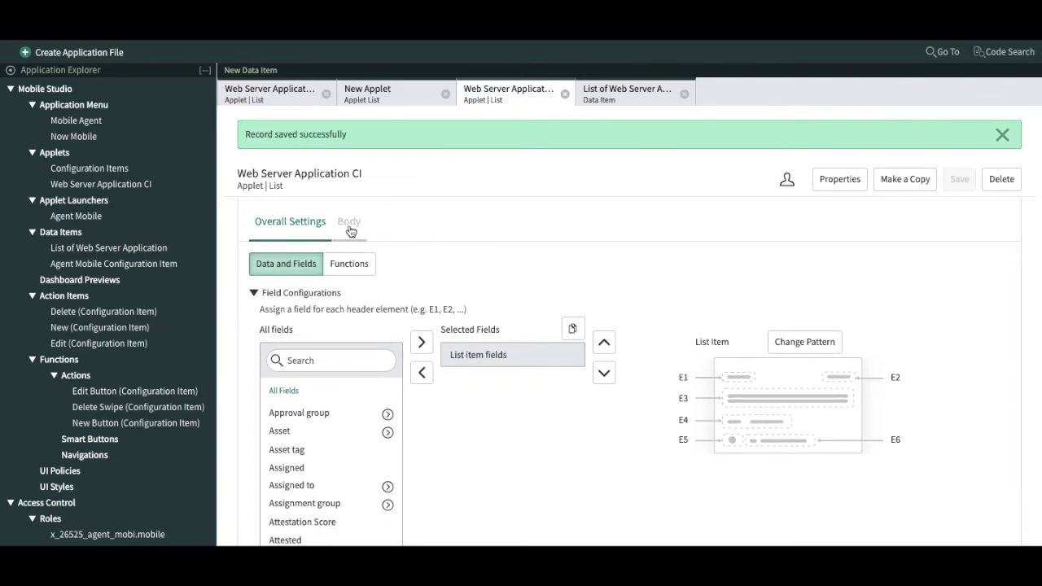
pyautogui.scroll(-1, 500, 353)
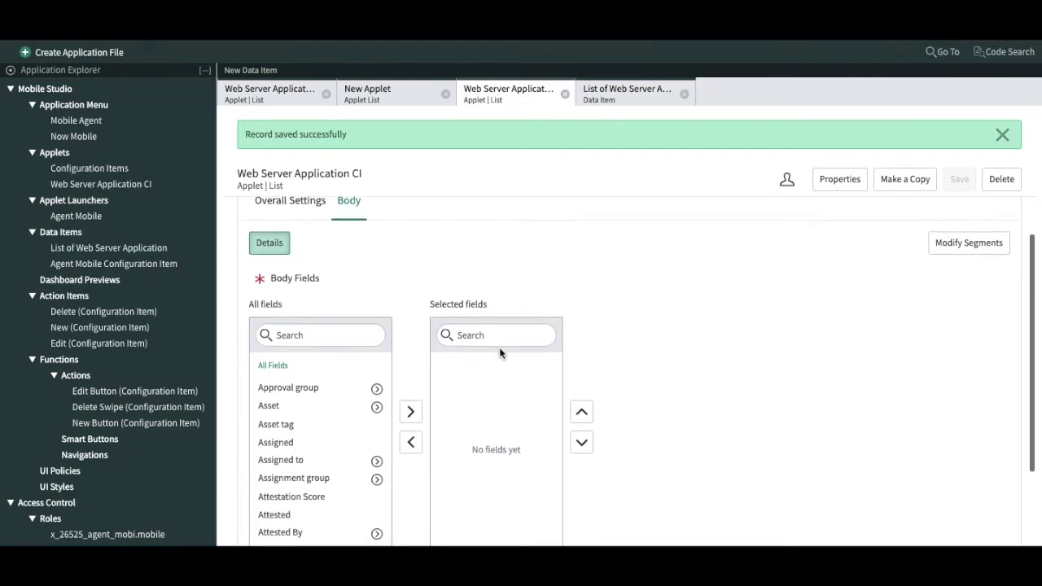
pyautogui.click(347, 336)
pyautogui.write('name')
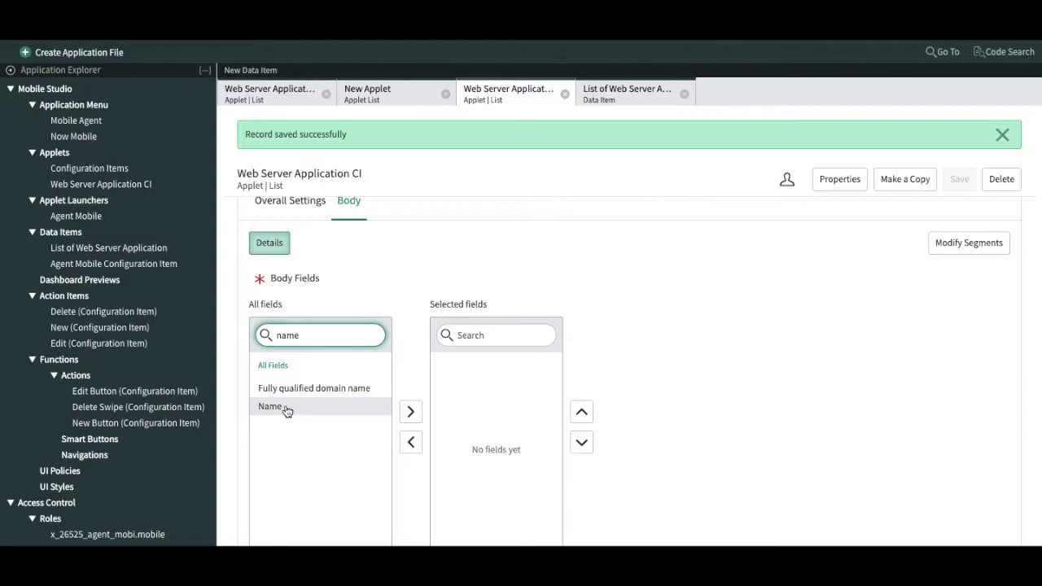
pyautogui.doubleClick(285, 407)
# Find the Version field and add it to the form screen's body fields
pyautogui.click(327, 329)
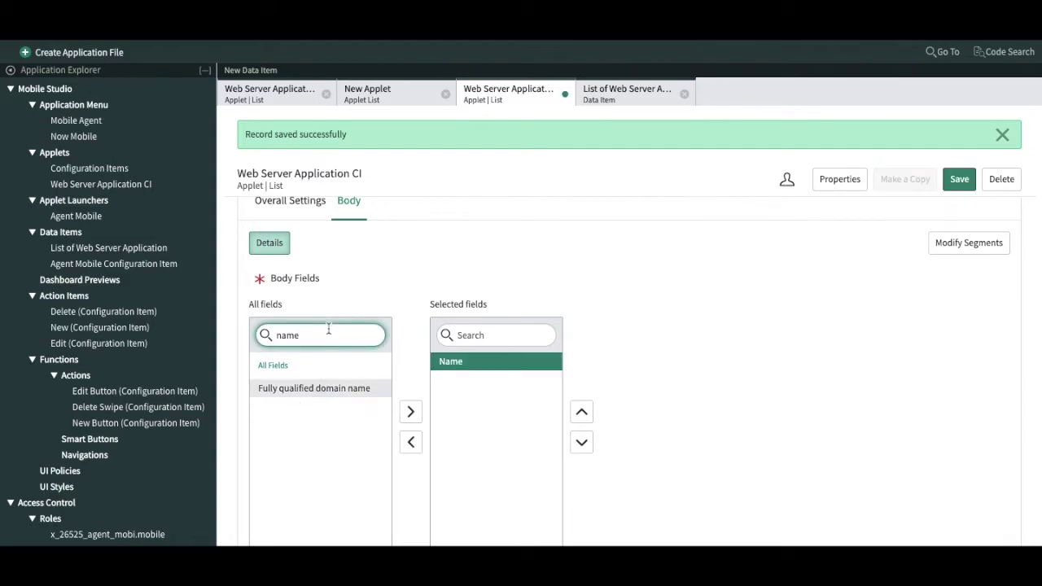
pyautogui.hotkey('ctrl', 'a')
pyautogui.write('ver')
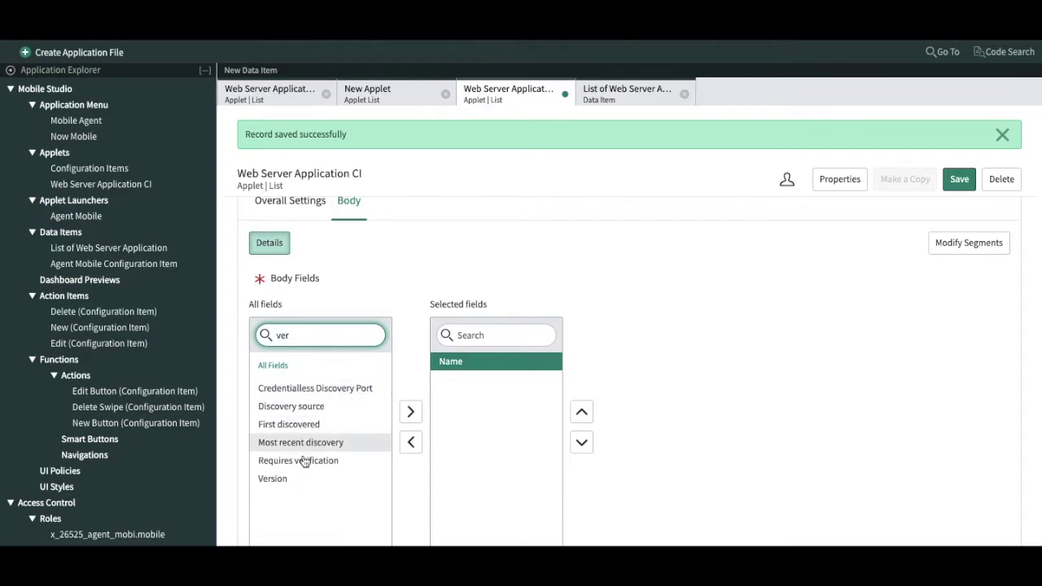
pyautogui.doubleClick(291, 479)
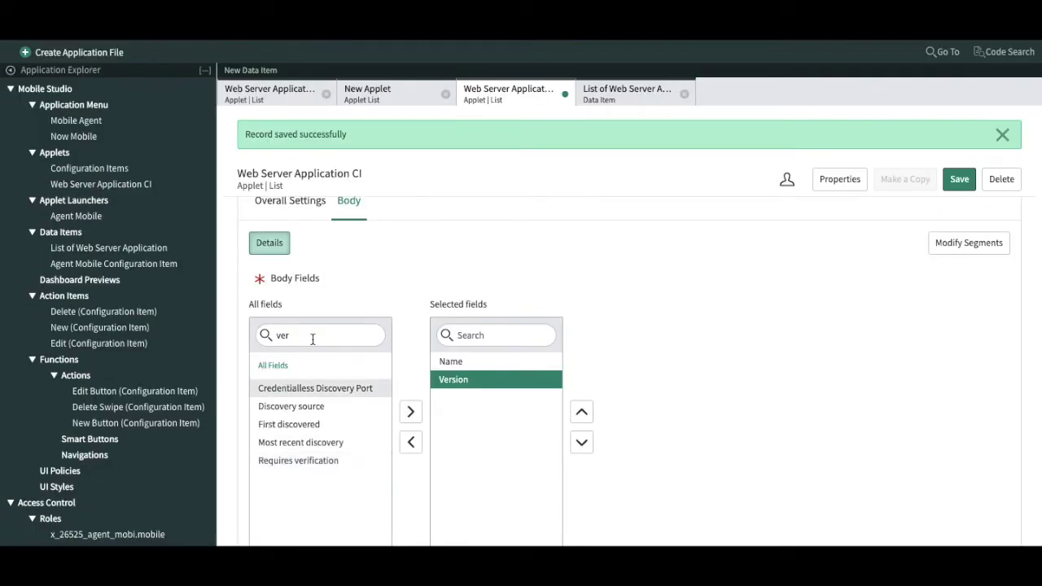
# Find the TCP port(s) field and add it to the form screen's body fields
pyautogui.click(314, 333)
pyautogui.press('BackSpace')
pyautogui.press('BackSpace')
pyautogui.press('BackSpace')
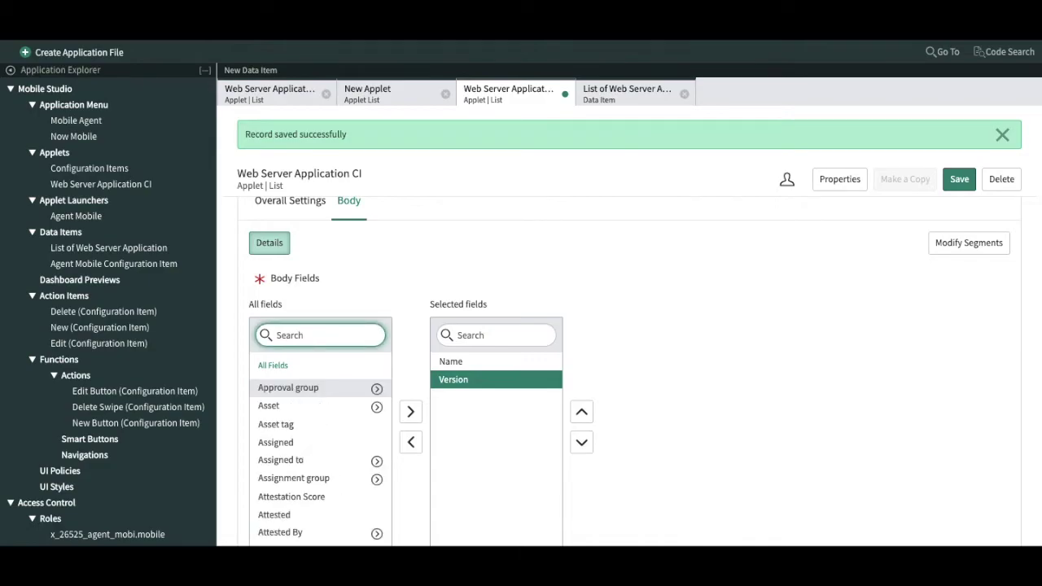
pyautogui.write('Tcg')
pyautogui.press('BackSpace')
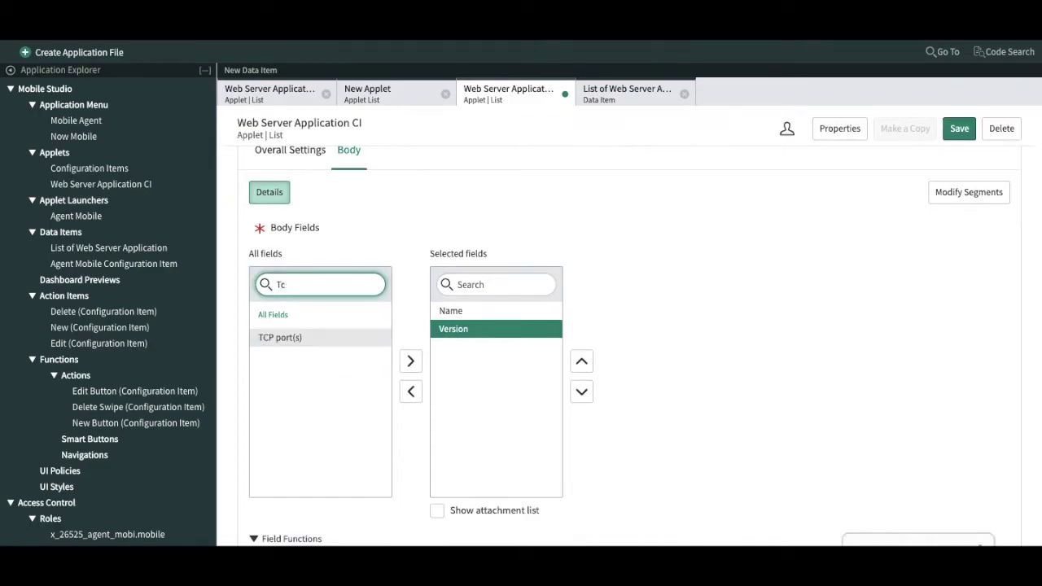
pyautogui.doubleClick(274, 338)
# Search the available body fields for "Typ", clear the search without adding anything, and save the applet
pyautogui.click(324, 285)
pyautogui.press('BackSpace')
pyautogui.write('yp')
pyautogui.press('BackSpace')
pyautogui.press('BackSpace')
pyautogui.press('BackSpace')
pyautogui.click(700, 278)
pyautogui.click(493, 348)
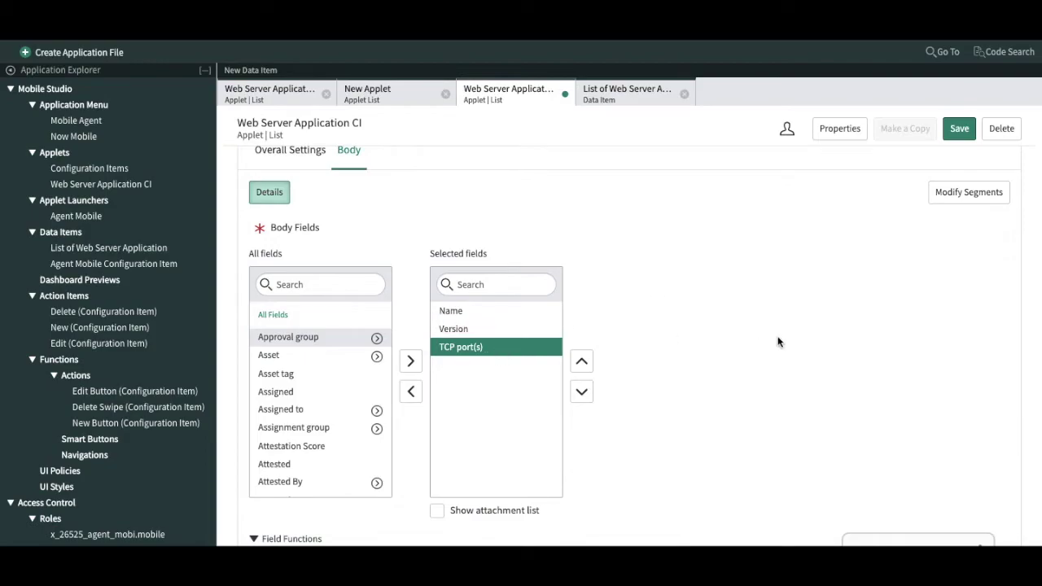
pyautogui.scroll(1, 778, 342)
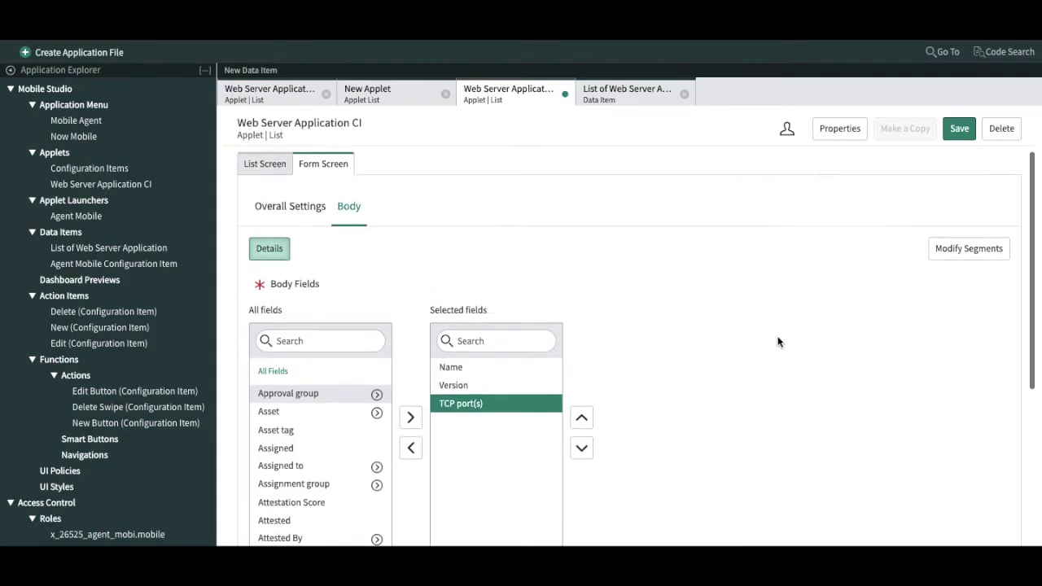
pyautogui.click(959, 129)
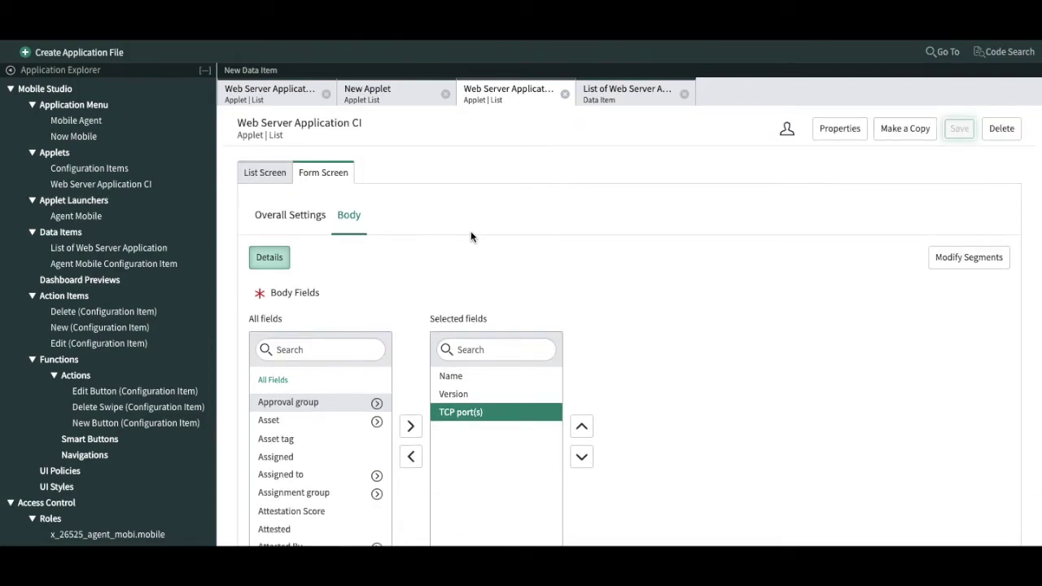
# Start creating a new application file of type Applet Launcher from Mobile Studio
pyautogui.click(47, 55)
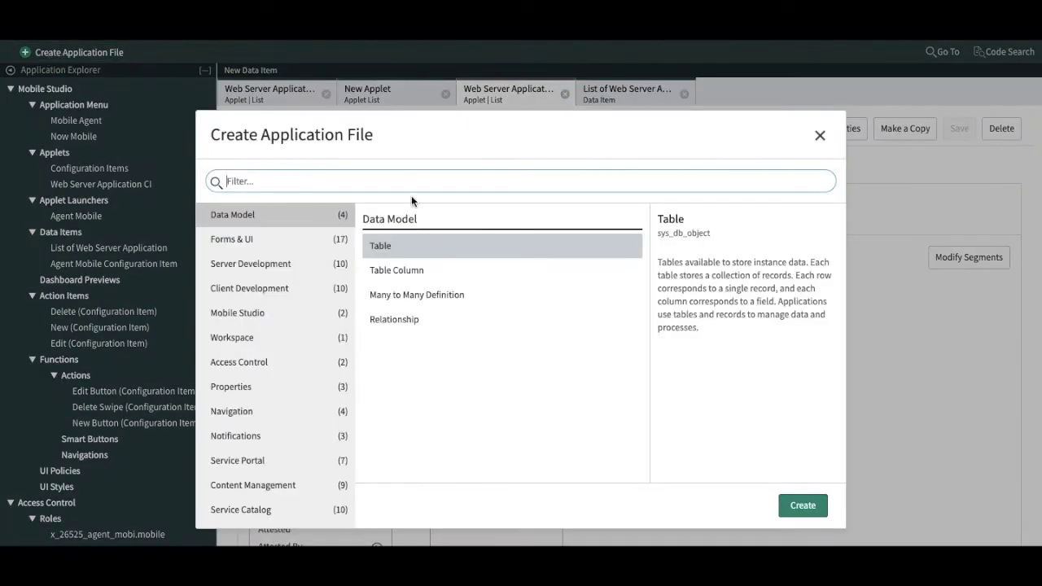
pyautogui.click(379, 188)
pyautogui.write('appl')
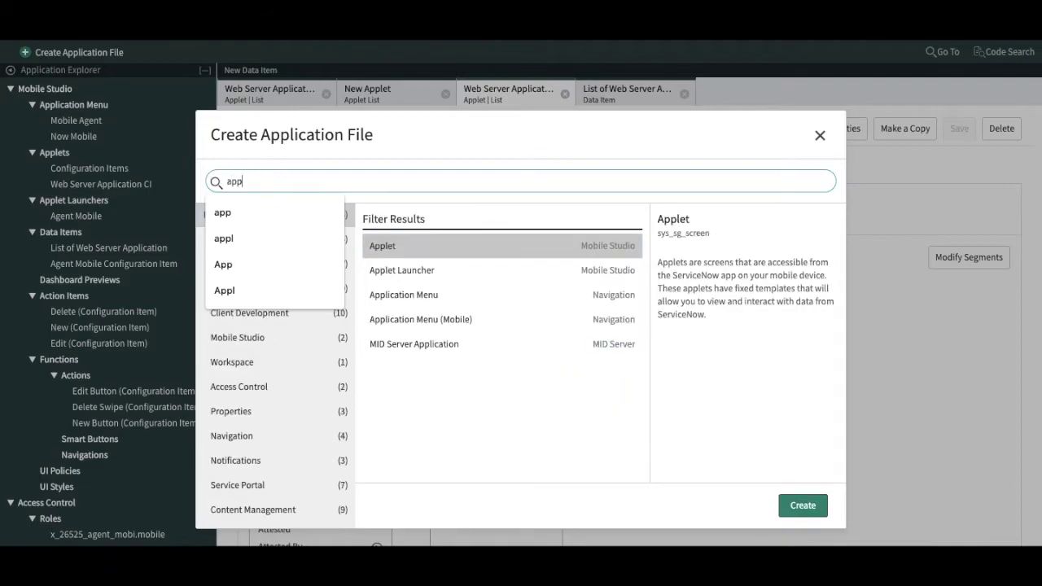
pyautogui.click(455, 272)
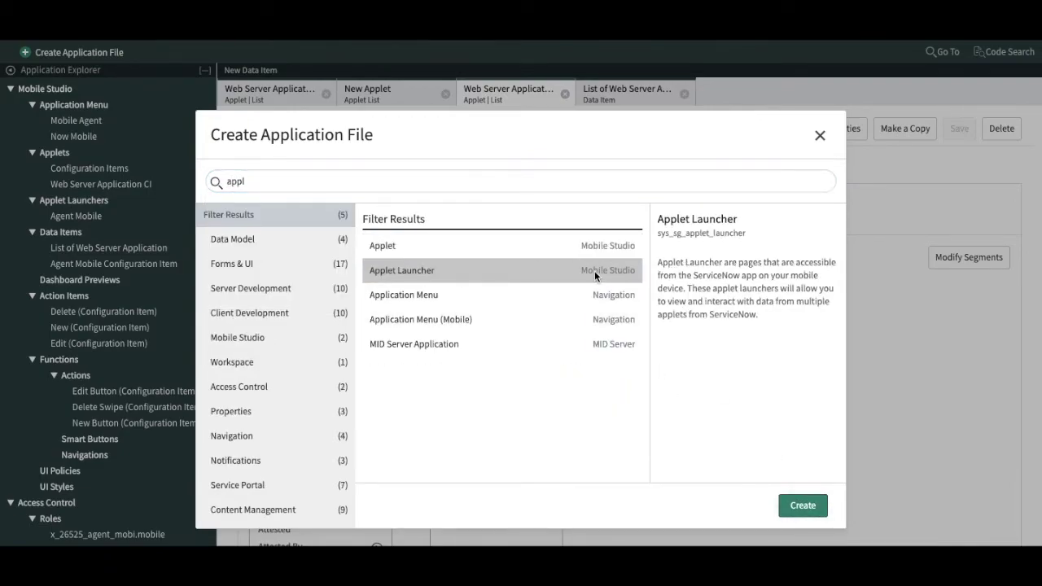
pyautogui.click(818, 513)
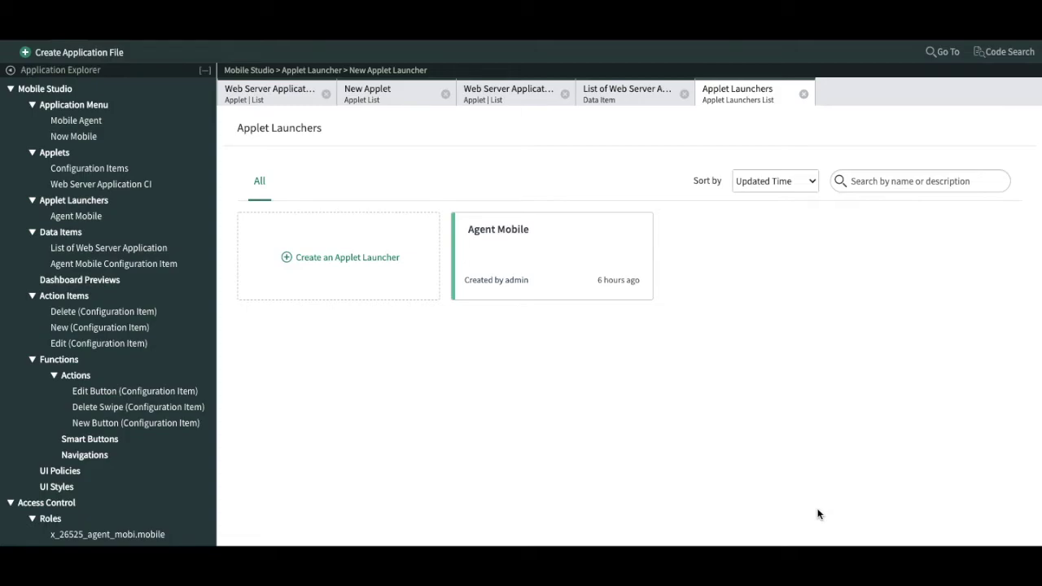
# Review the header, UI sections and quick actions of the existing Agent Mobile applet launcher
pyautogui.moveTo(511, 269)
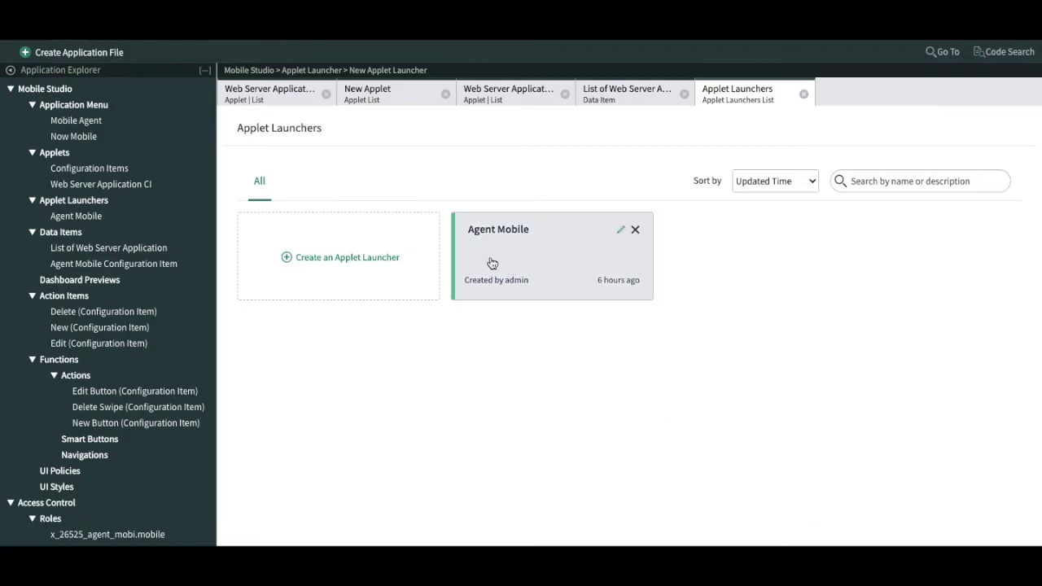
pyautogui.click(493, 264)
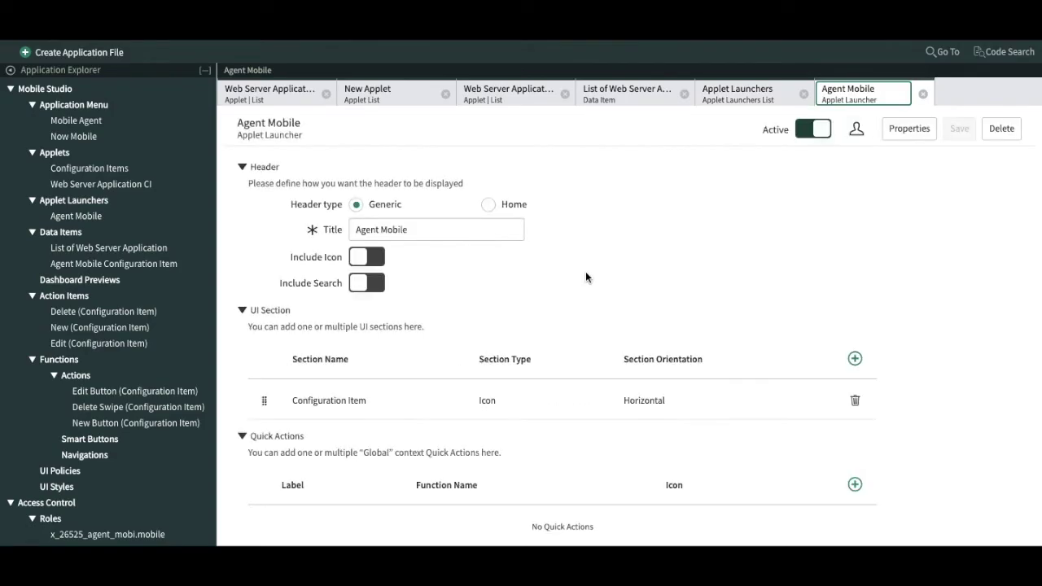
pyautogui.scroll(-1, 585, 272)
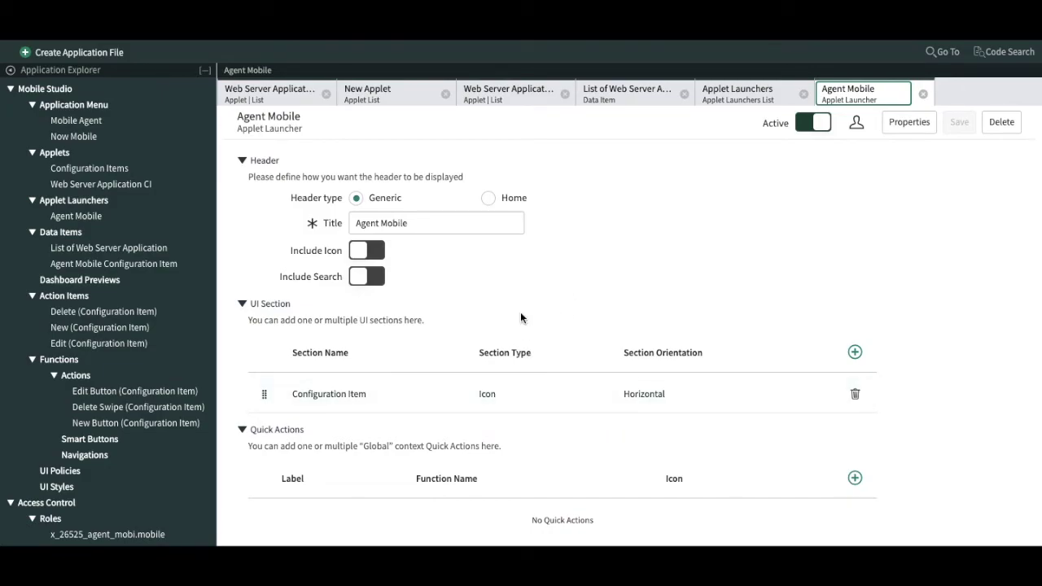
# Return to the applet launchers list and create a new applet launcher named Application CI
pyautogui.click(734, 92)
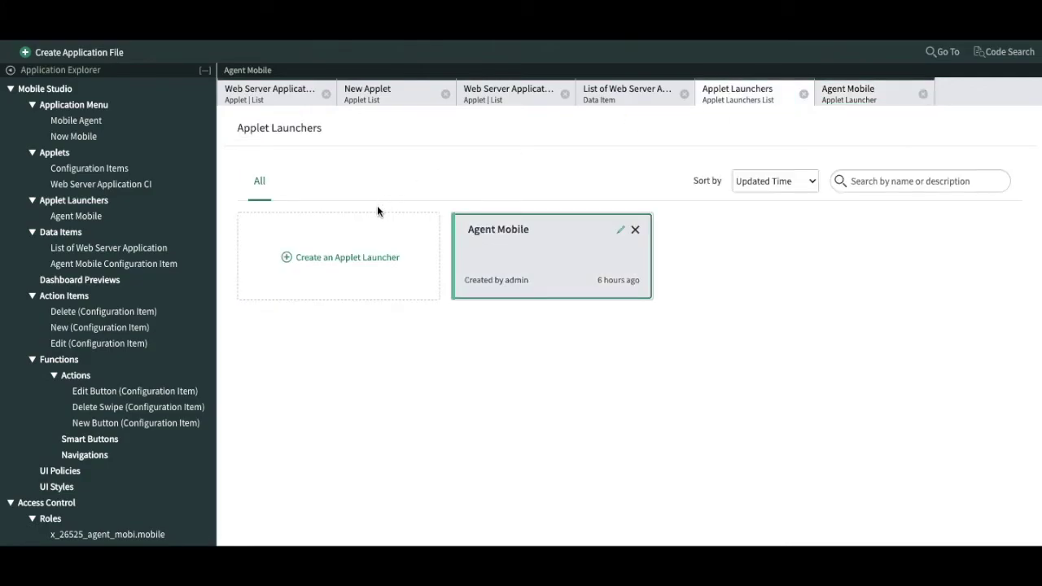
pyautogui.click(333, 257)
pyautogui.click(458, 206)
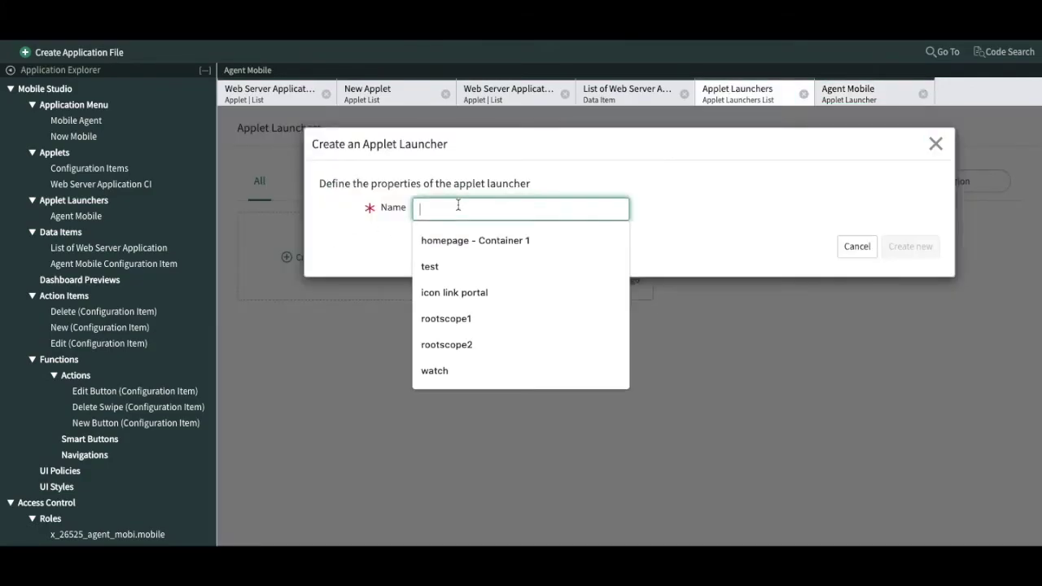
pyautogui.write('App')
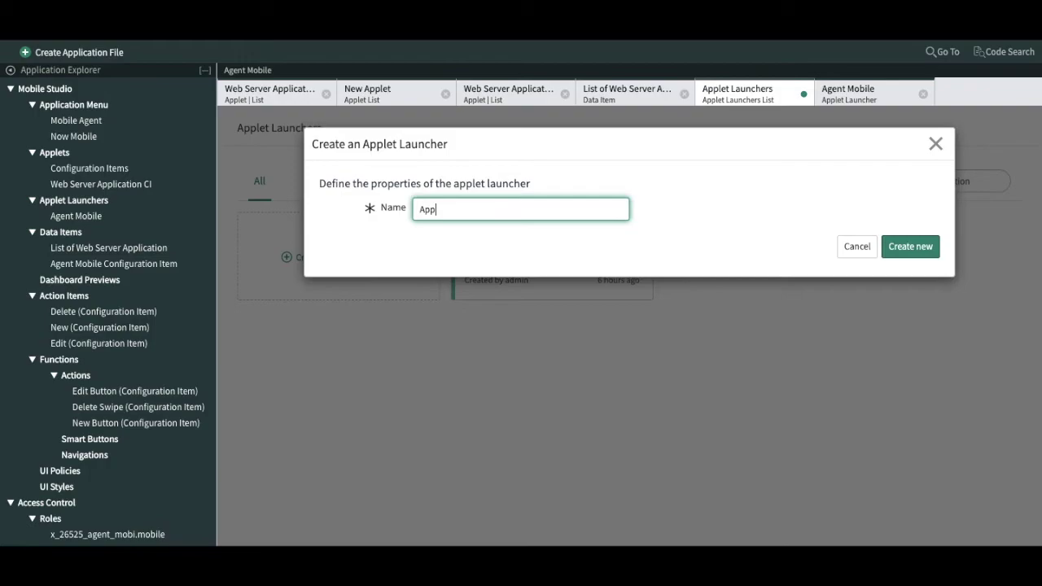
pyautogui.write('lication CI')
pyautogui.click(897, 247)
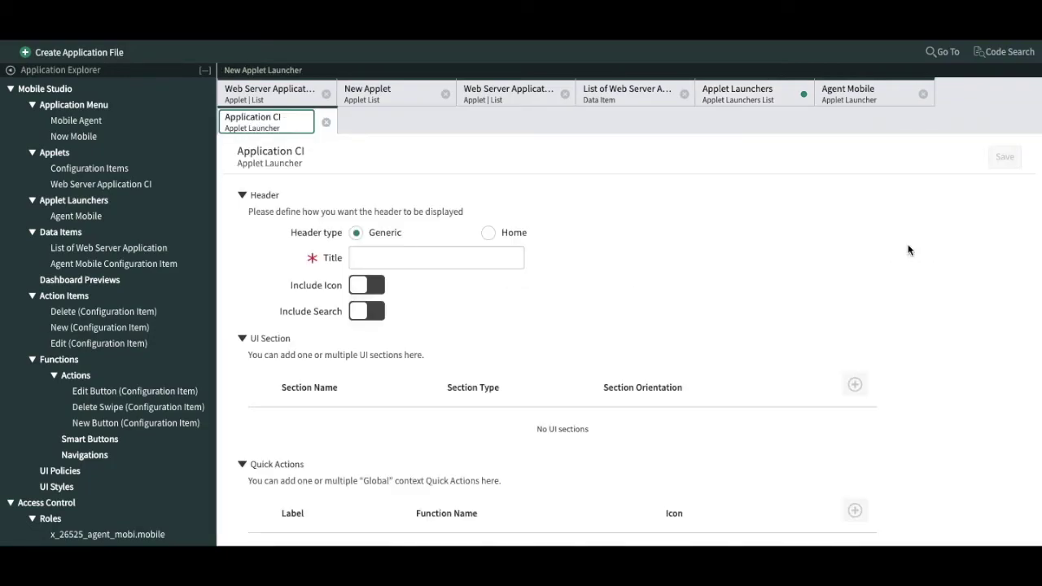
# Set the launcher's header title to Application CI and save the applet launcher
pyautogui.click(441, 257)
pyautogui.write('Ap')
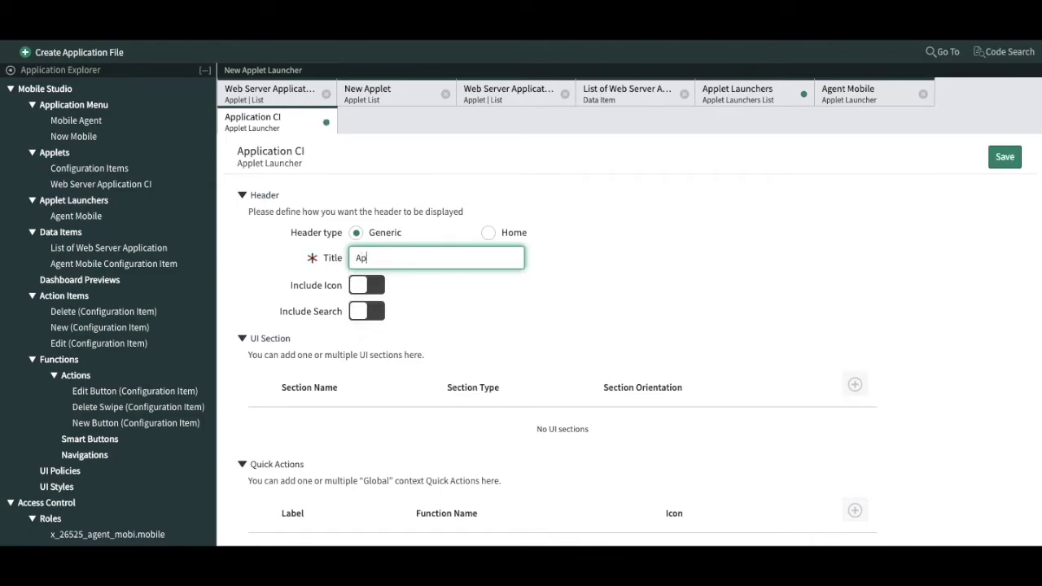
pyautogui.write('plication CI')
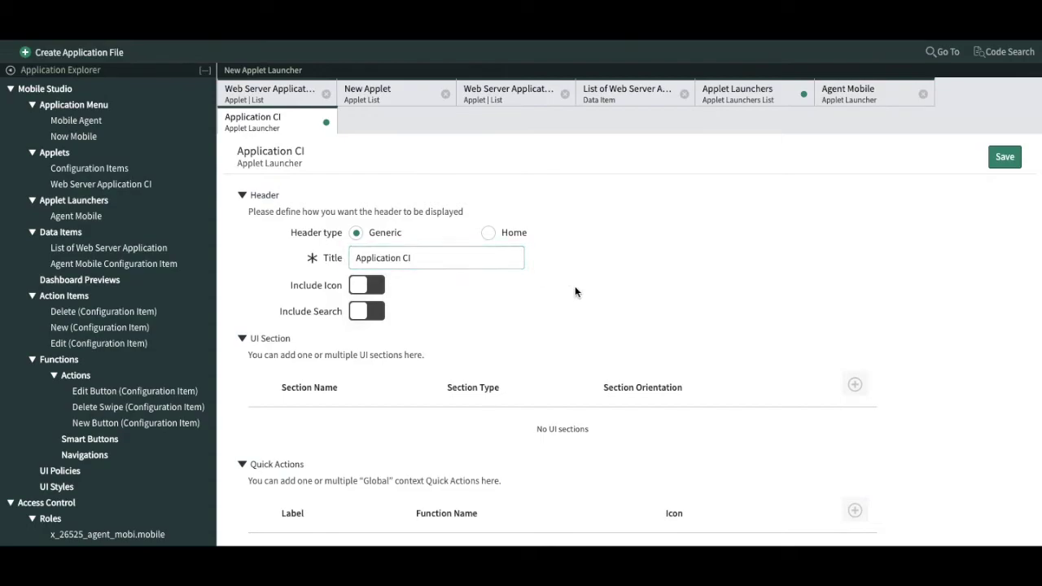
pyautogui.scroll(-1, 575, 292)
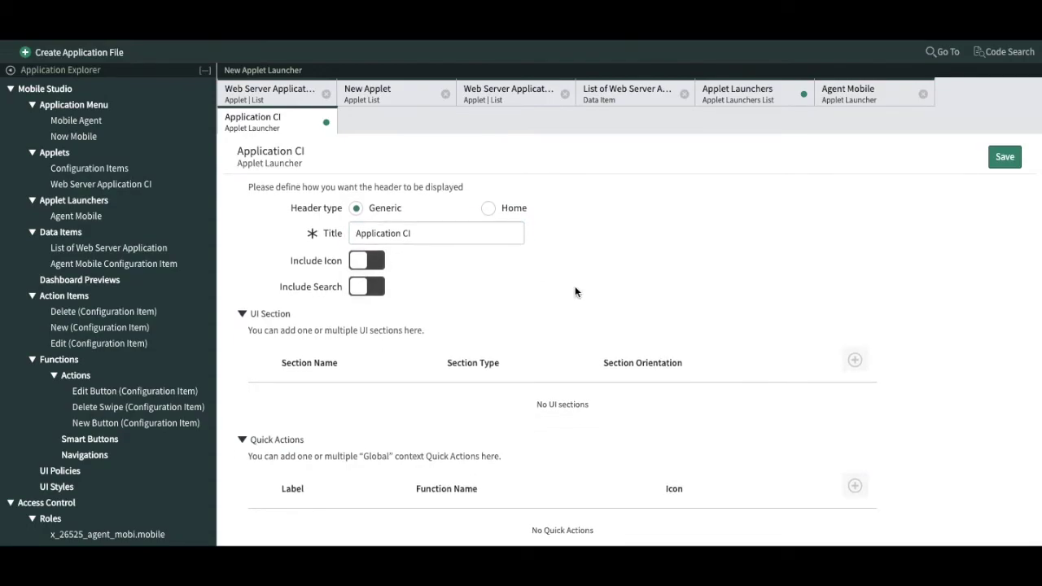
pyautogui.click(1010, 156)
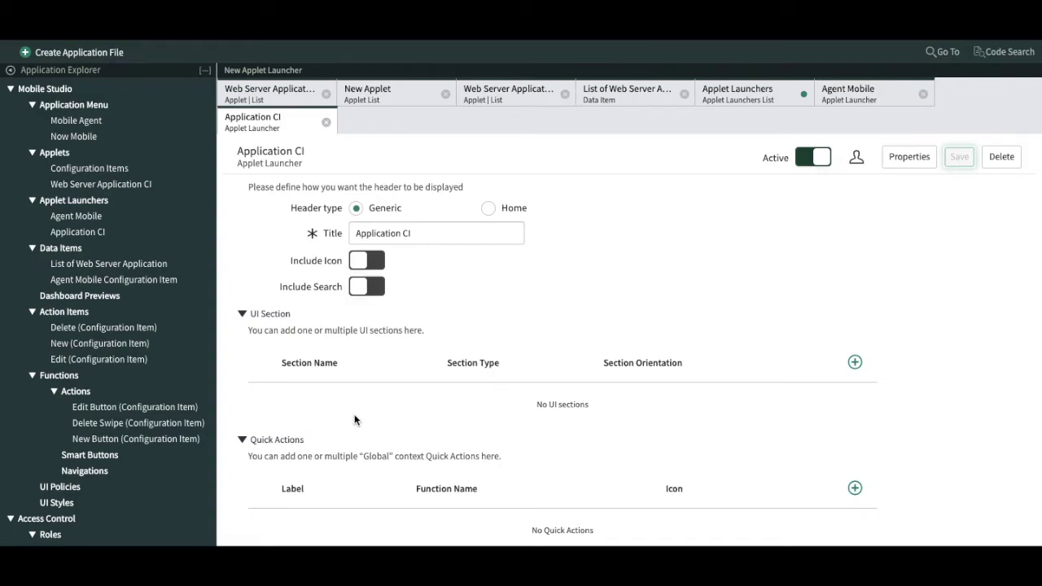
# Start a new icon UI section in the launcher and select the Web Server Application CI applet for it
pyautogui.click(856, 363)
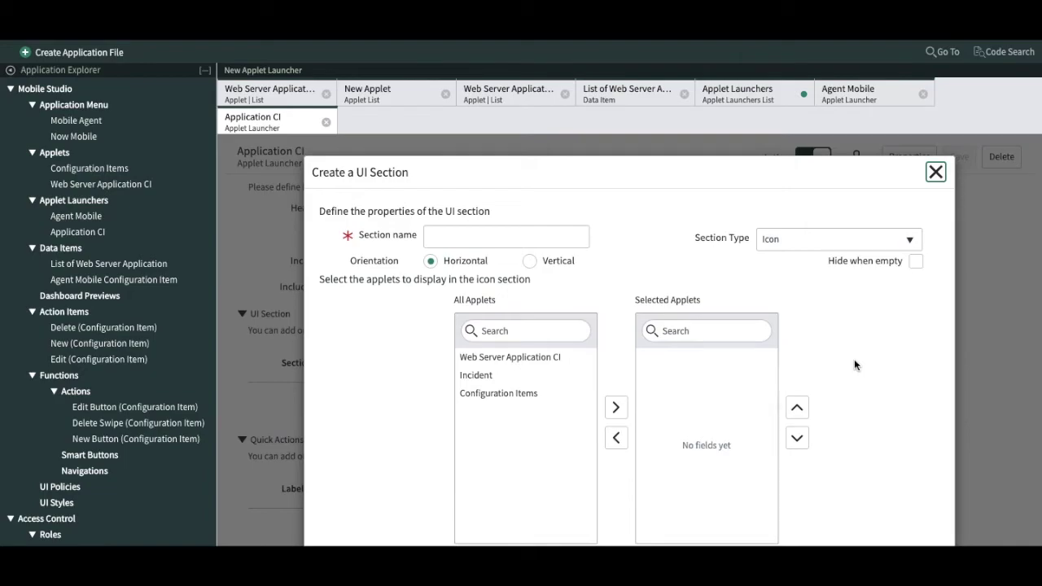
pyautogui.scroll(-1, 891, 356)
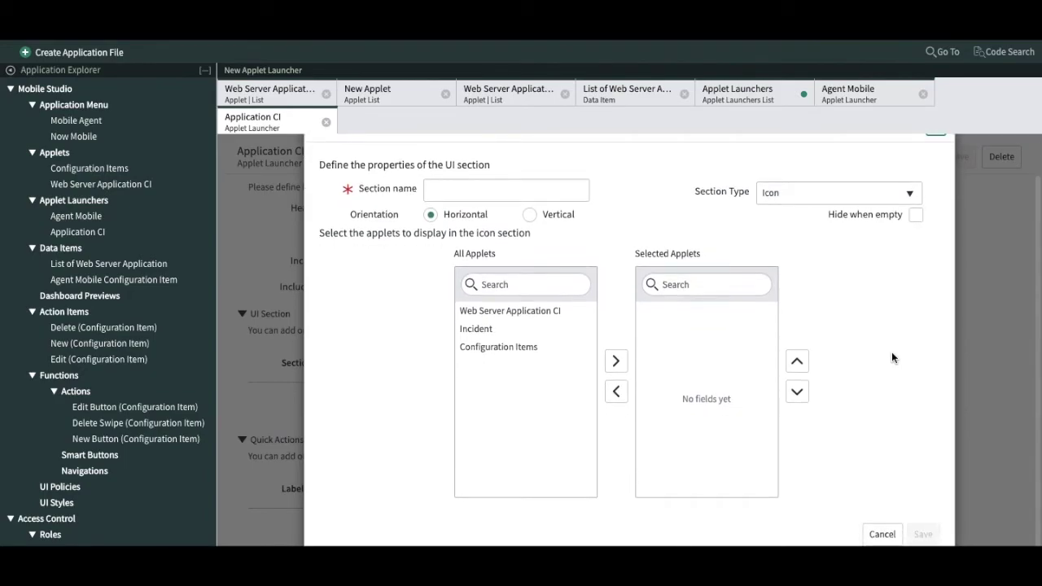
pyautogui.click(525, 355)
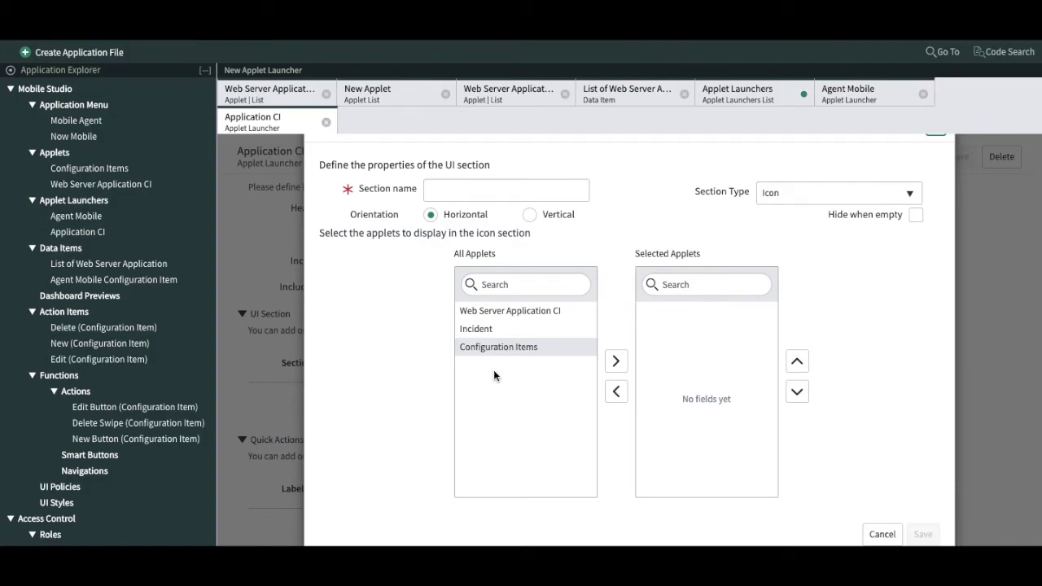
pyautogui.click(512, 315)
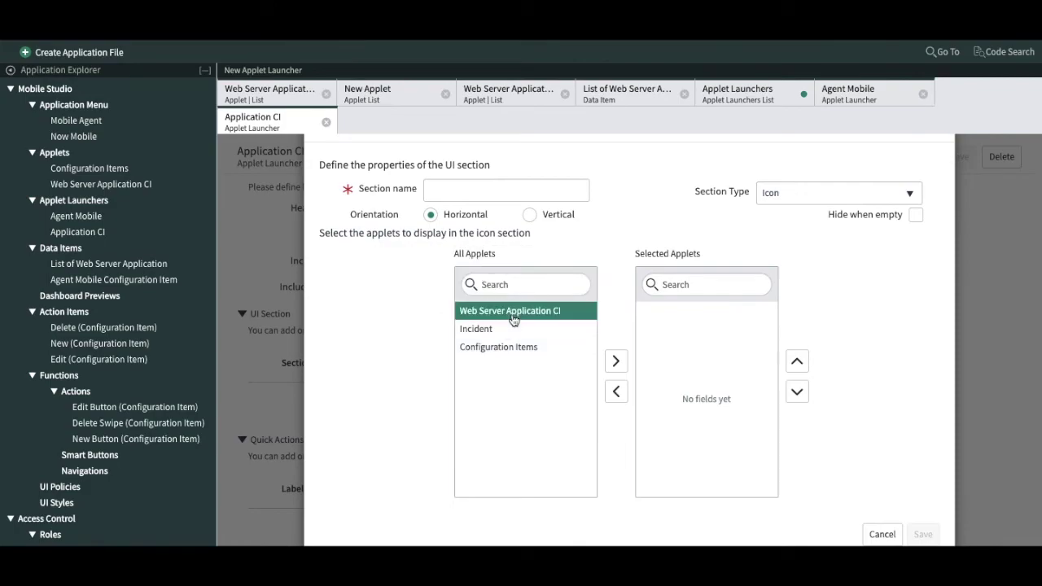
pyautogui.doubleClick(513, 314)
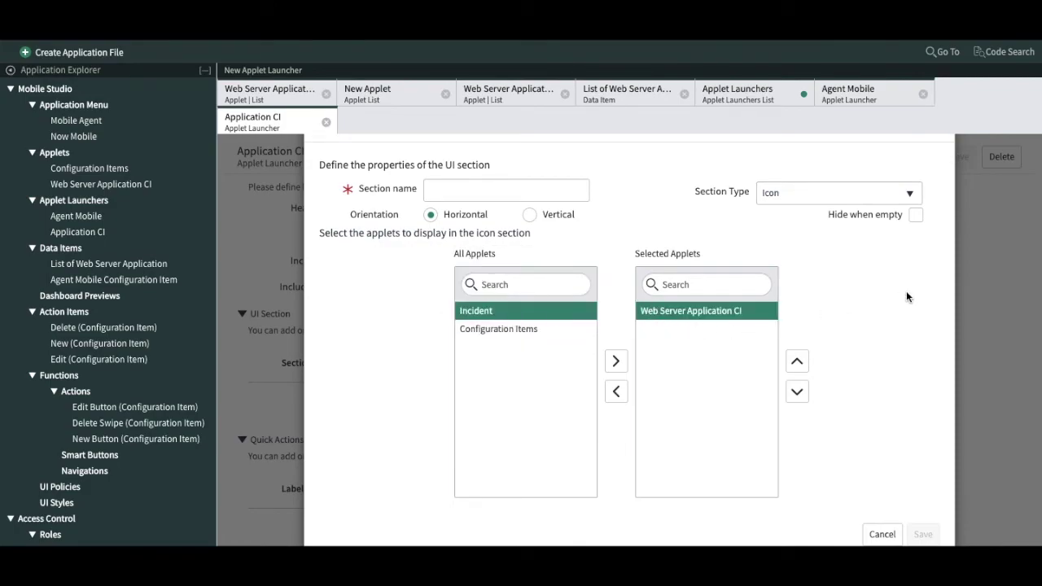
# Name the icon UI section Web Server Section and save it to the Application CI launcher
pyautogui.scroll(-1, 906, 295)
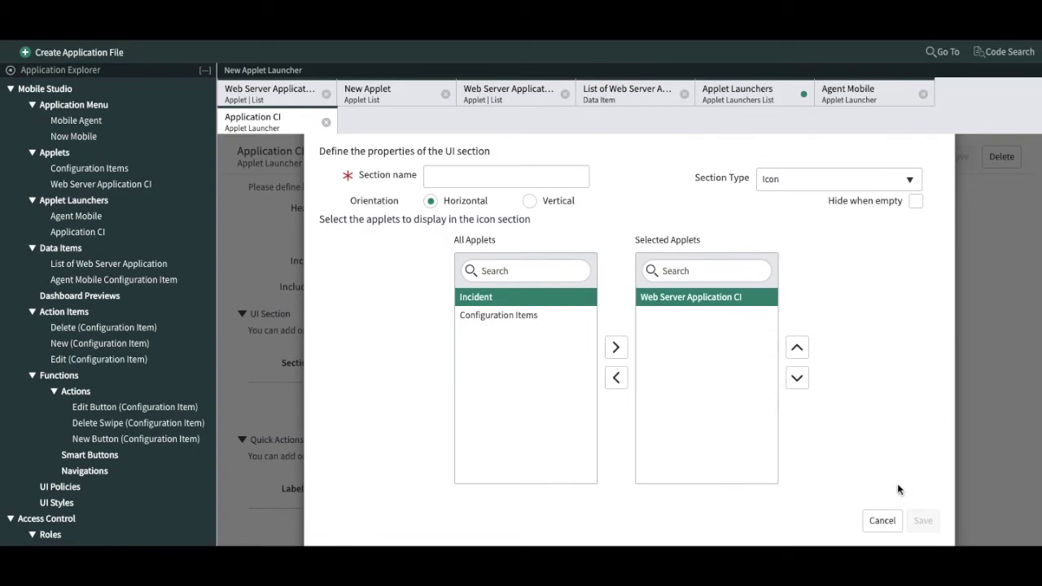
pyautogui.click(470, 173)
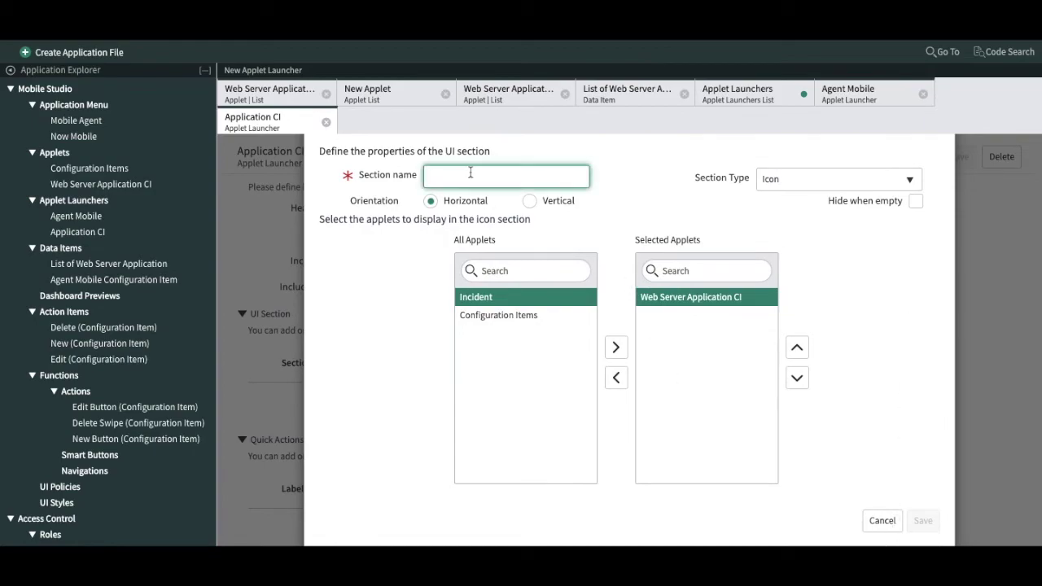
pyautogui.write('W')
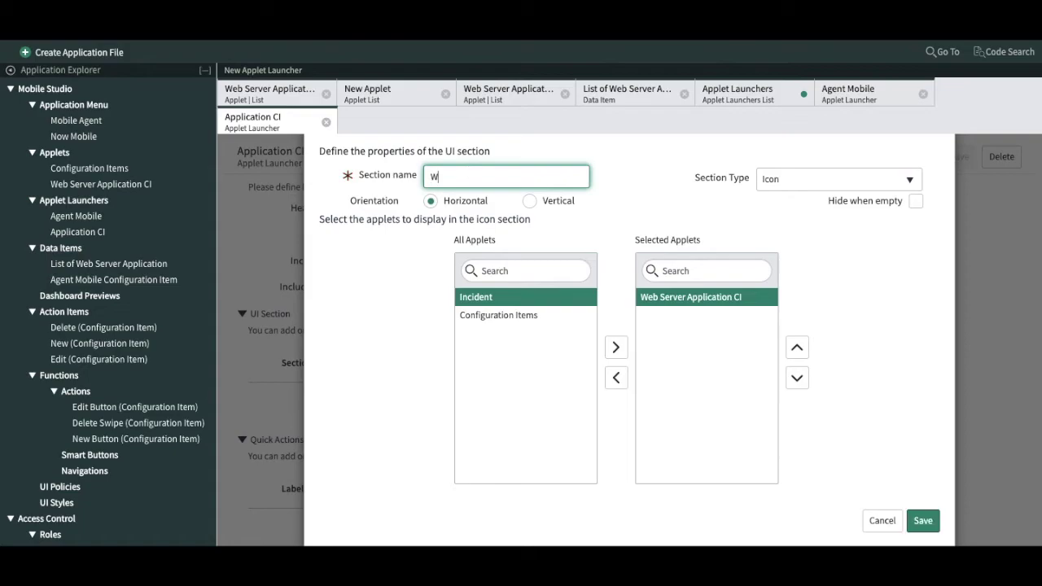
pyautogui.write('eb Server Section')
pyautogui.click(920, 520)
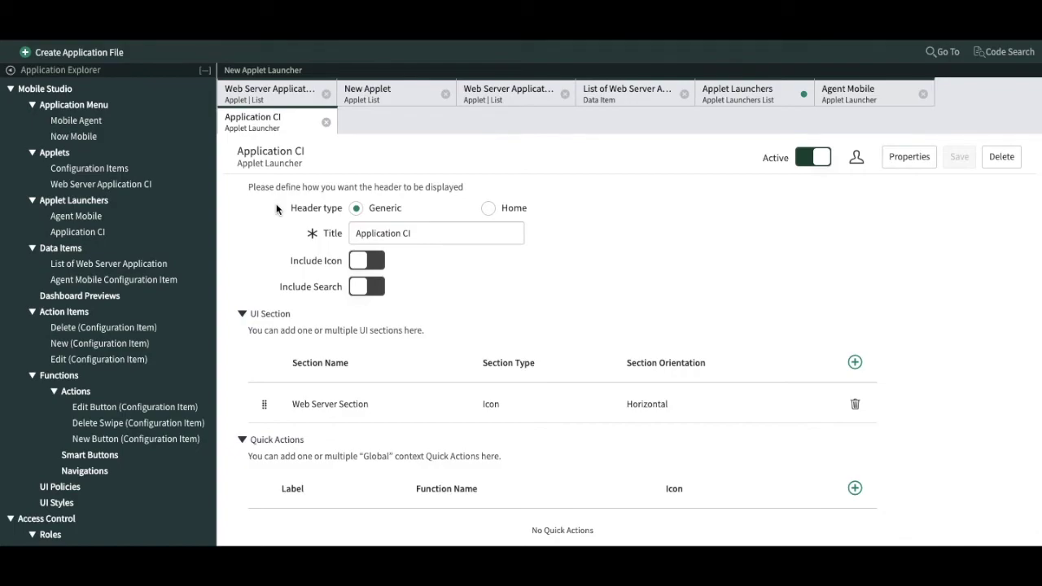
# Open the Mobile Agent application menu record and enable editing it in the Global application
pyautogui.click(90, 122)
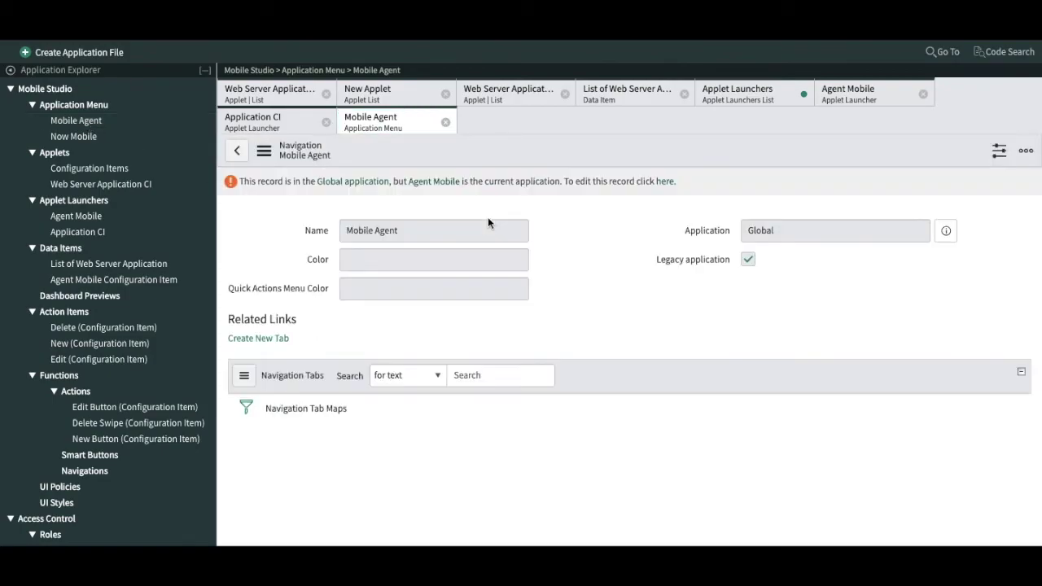
pyautogui.scroll(-1, 611, 338)
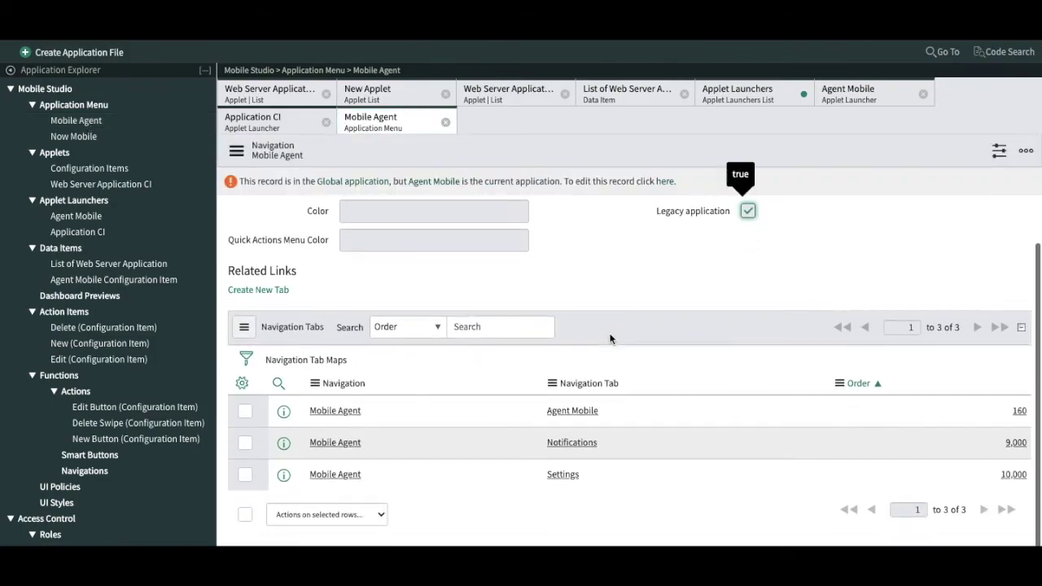
pyautogui.scroll(1, 611, 338)
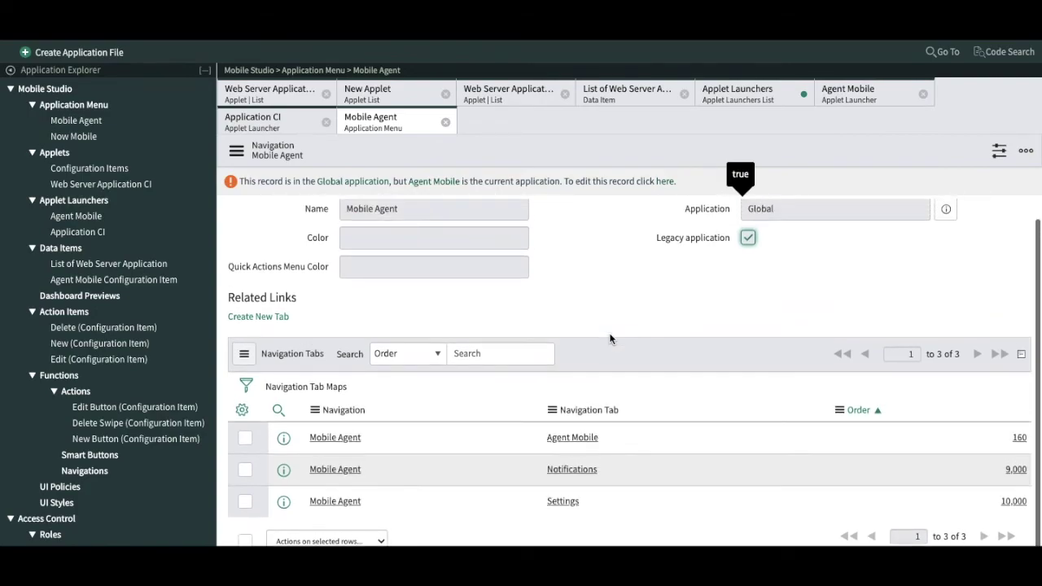
pyautogui.scroll(1, 611, 338)
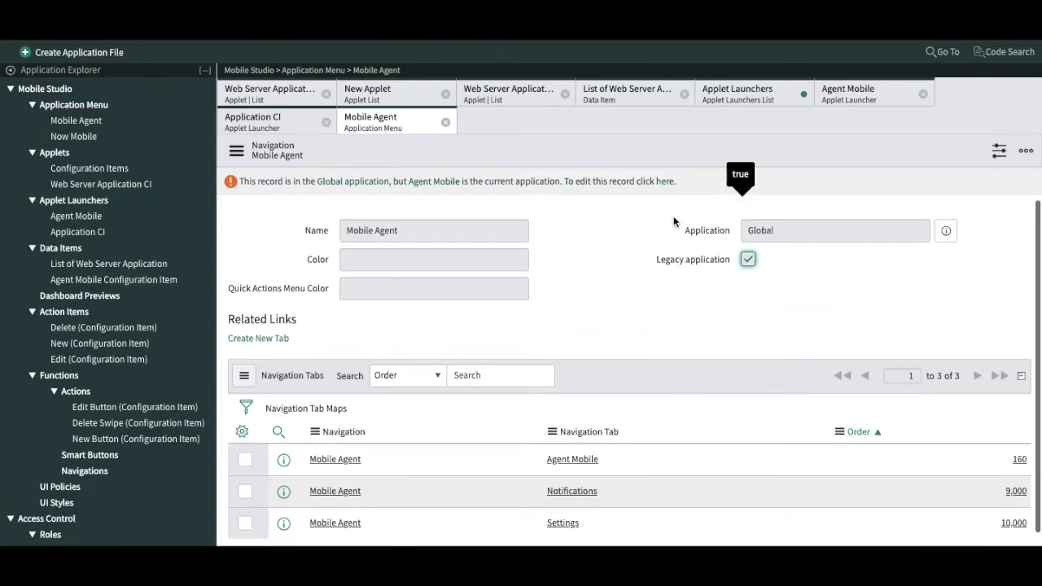
pyautogui.click(666, 181)
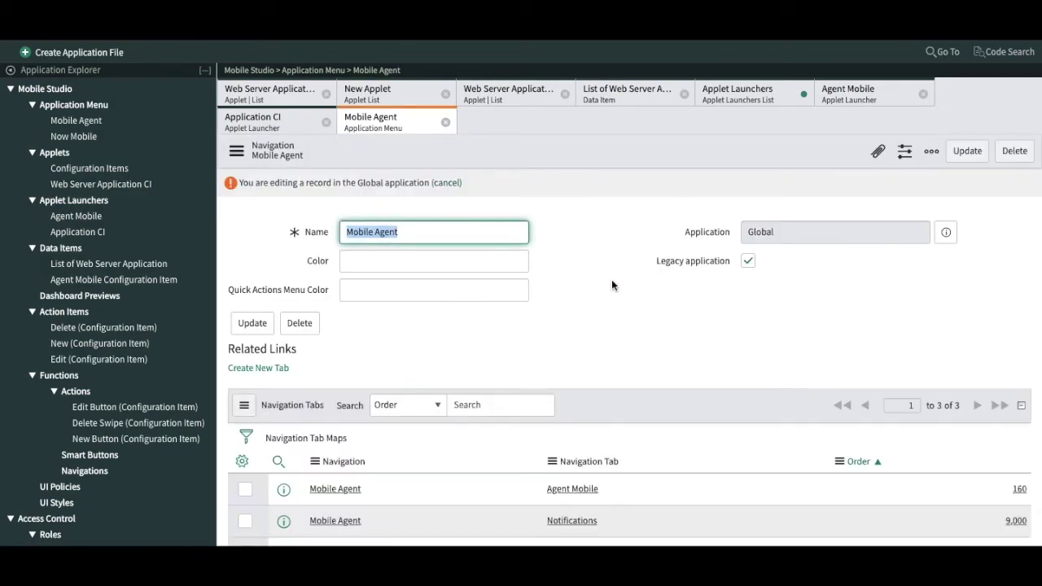
pyautogui.scroll(-2, 611, 280)
pyautogui.scroll(2, 612, 280)
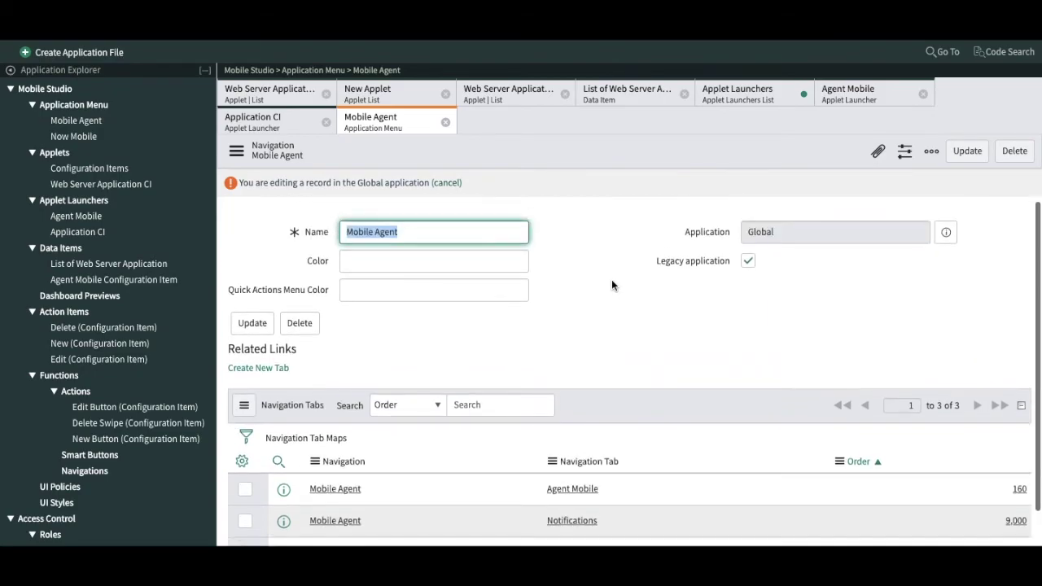
# Start a new navigation tab map from the Mobile Agent record and set its Navigation to Mobile Agent
pyautogui.click(261, 371)
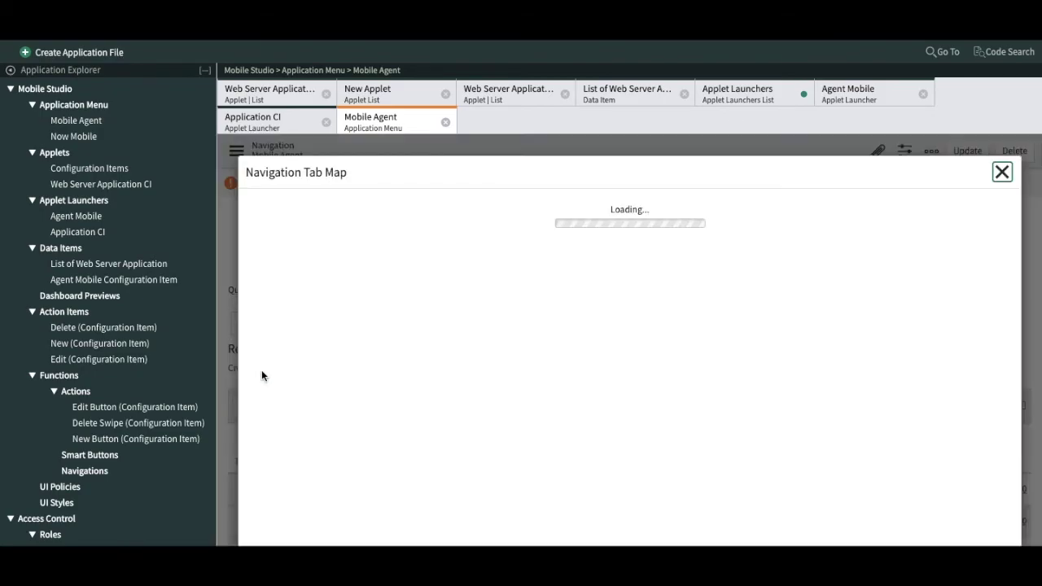
pyautogui.click(435, 226)
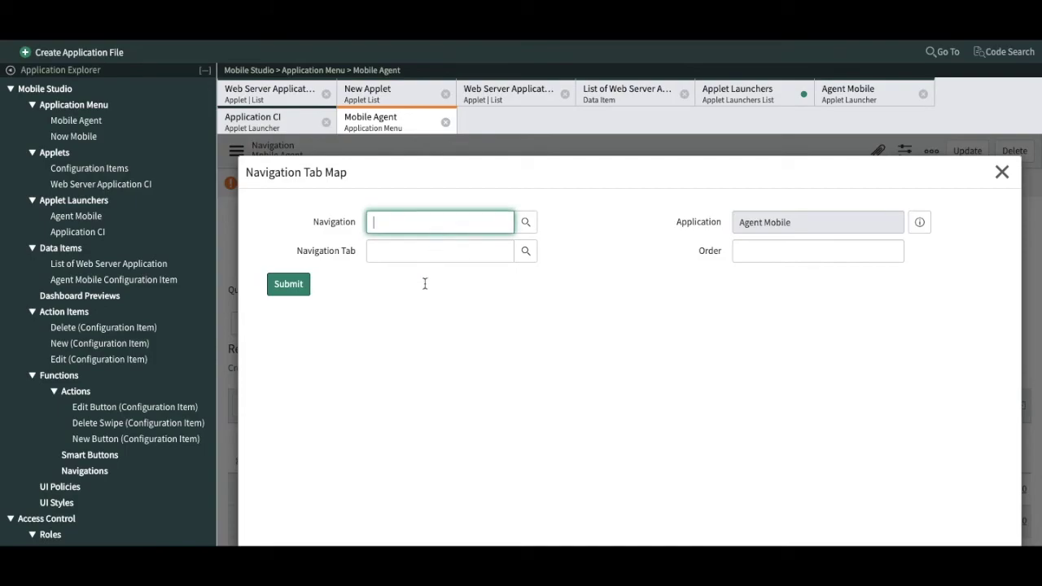
pyautogui.write('Mobile Agent')
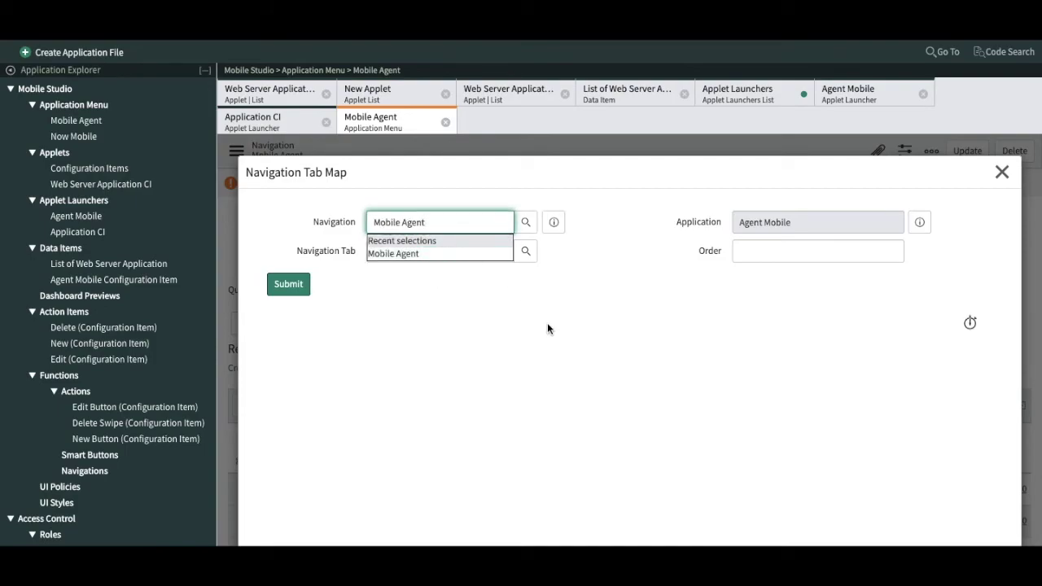
pyautogui.click(533, 319)
# Look up the Navigation Tab records and start a new one of type Applet Launcher Tab
pyautogui.click(488, 251)
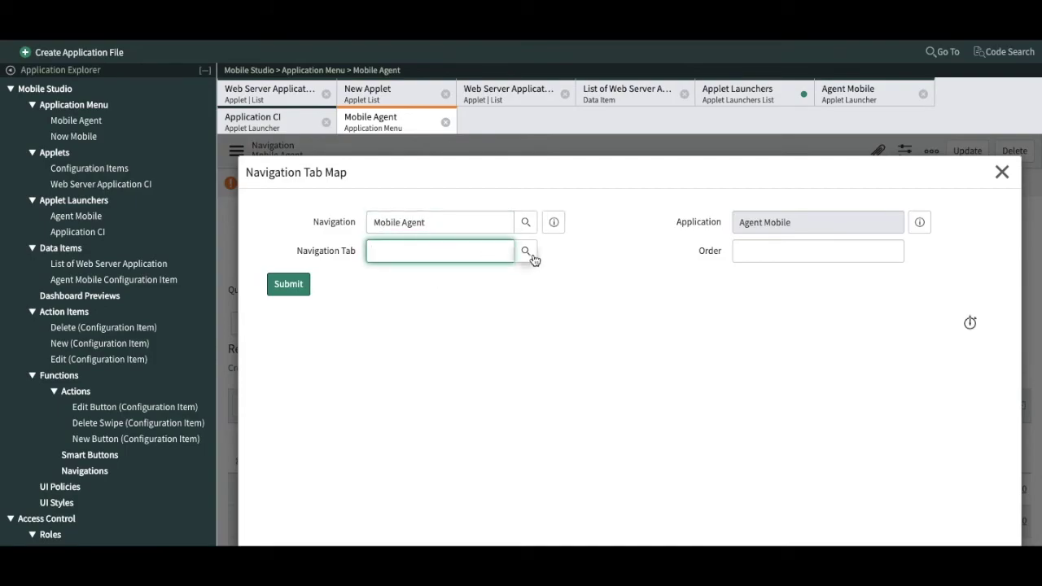
pyautogui.click(533, 258)
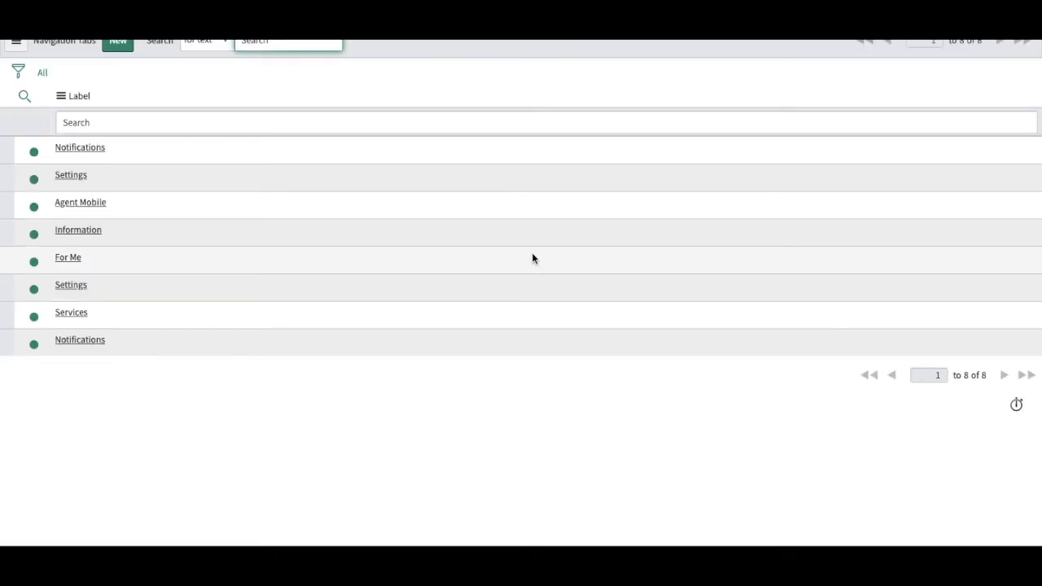
pyautogui.click(117, 44)
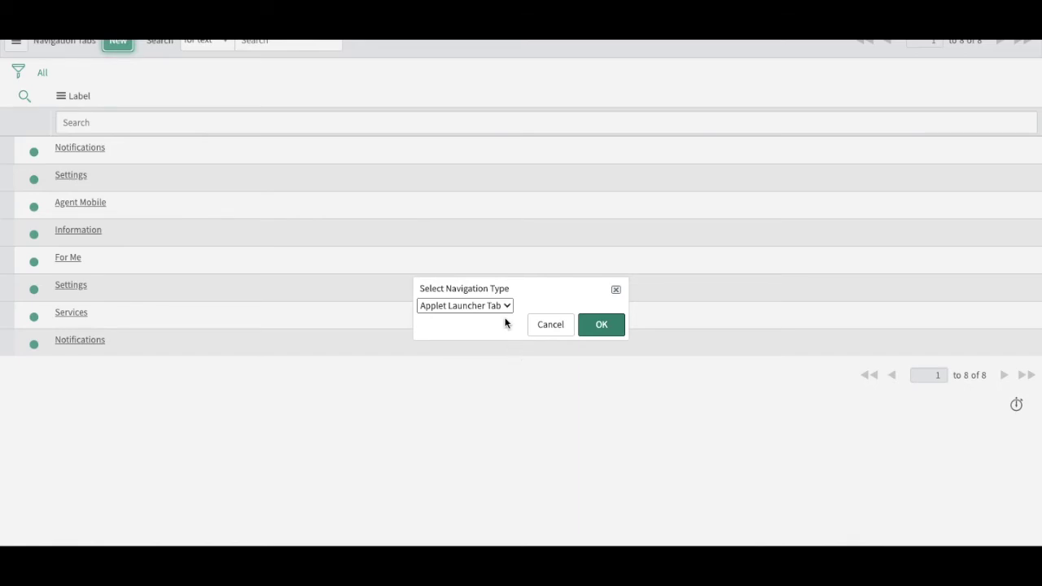
pyautogui.click(502, 308)
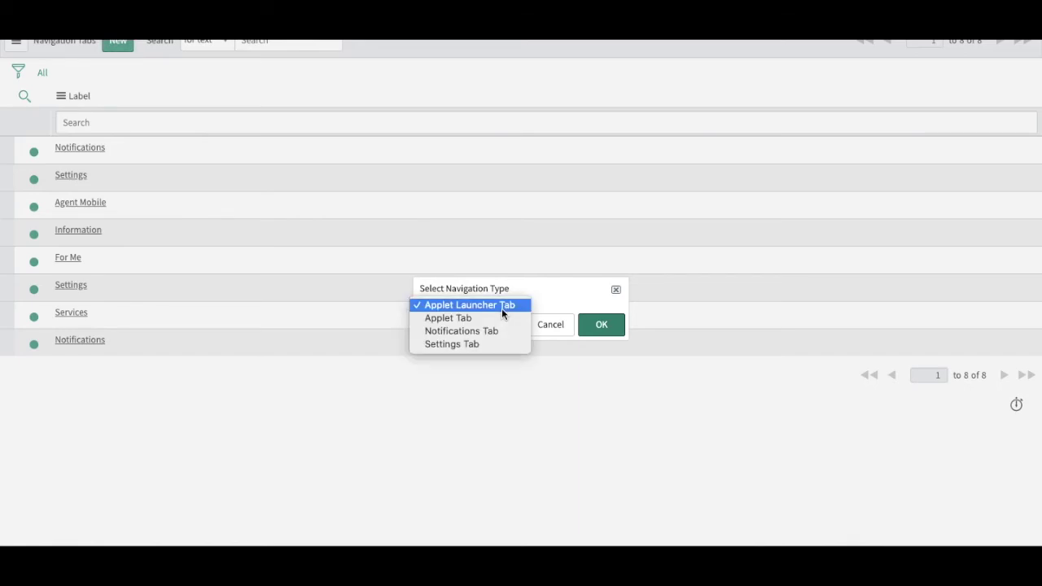
pyautogui.click(551, 303)
pyautogui.click(605, 328)
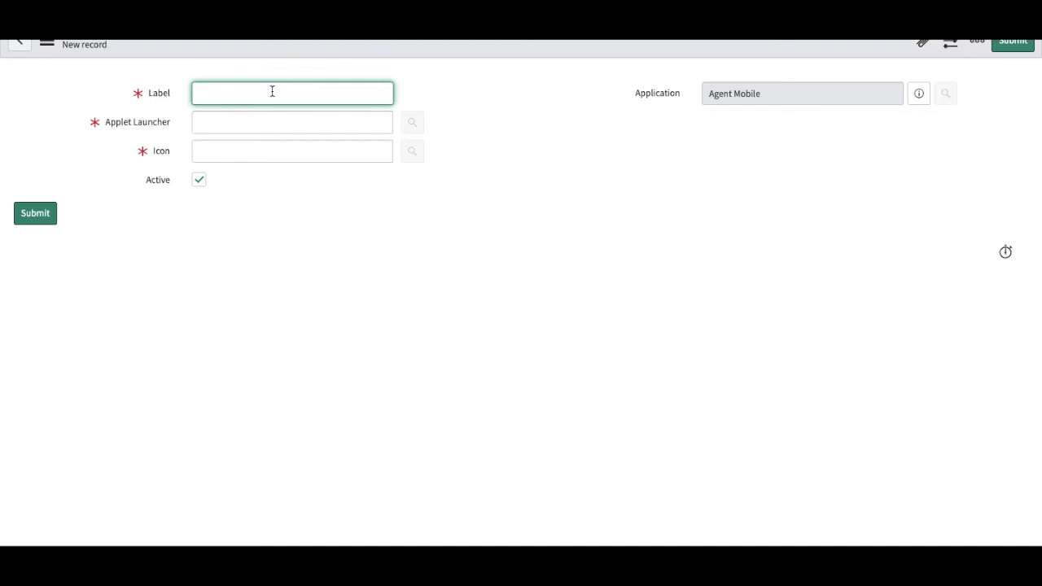
# Label the new tab Applicatio CI and assign it the Application CI applet launcher
pyautogui.write('Applicatio Cl')
pyautogui.click(256, 123)
pyautogui.write('*web')
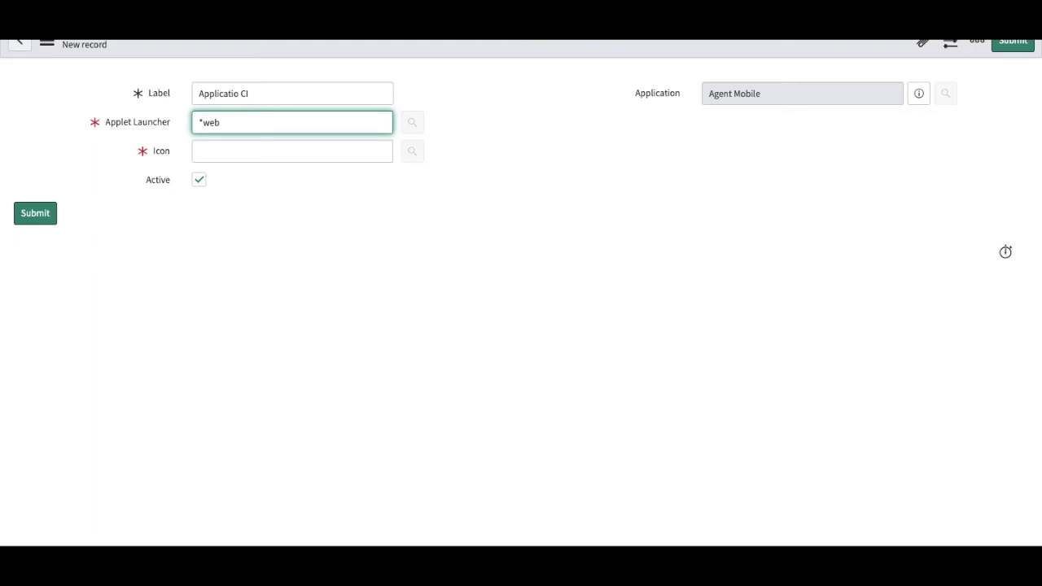
pyautogui.press('BackSpace')
pyautogui.press('BackSpace')
pyautogui.press('BackSpace')
pyautogui.write('app')
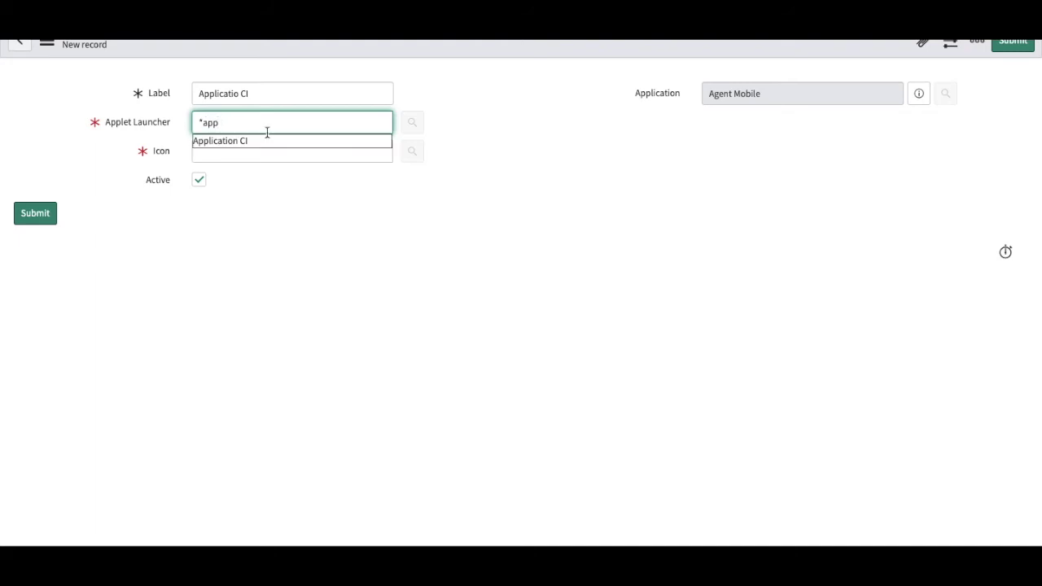
pyautogui.click(262, 139)
# Set the tab's icon to hand-spock, then submit the tab and its navigation tab map
pyautogui.click(253, 149)
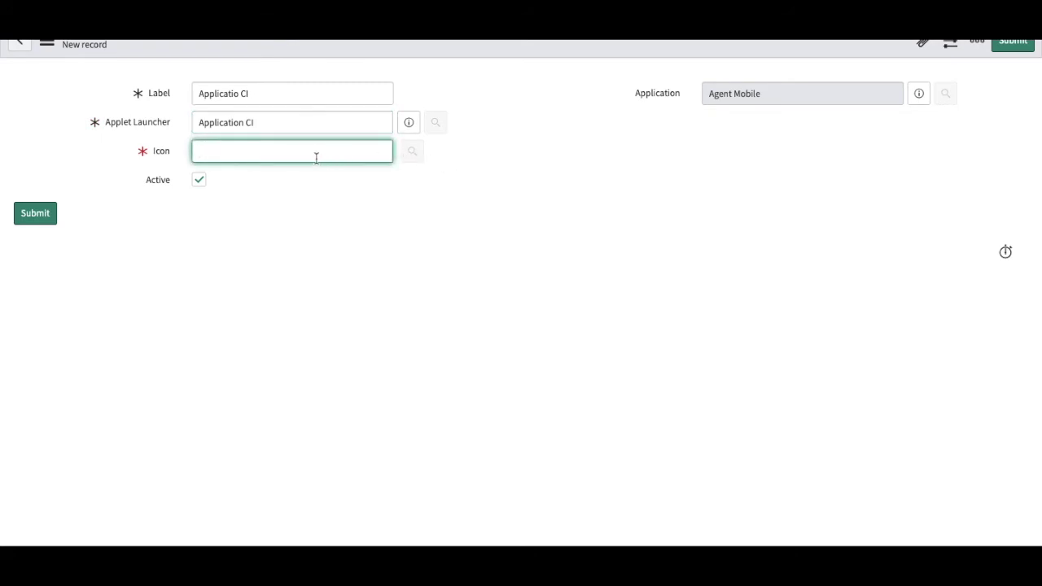
pyautogui.write('de')
pyautogui.press('BackSpace')
pyautogui.click(199, 149)
pyautogui.write('*')
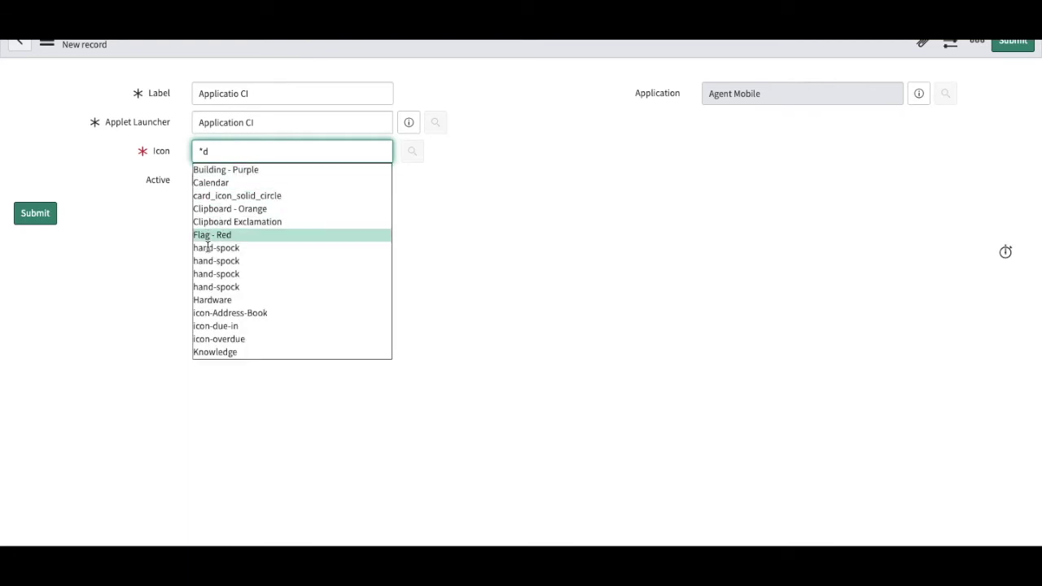
pyautogui.click(208, 247)
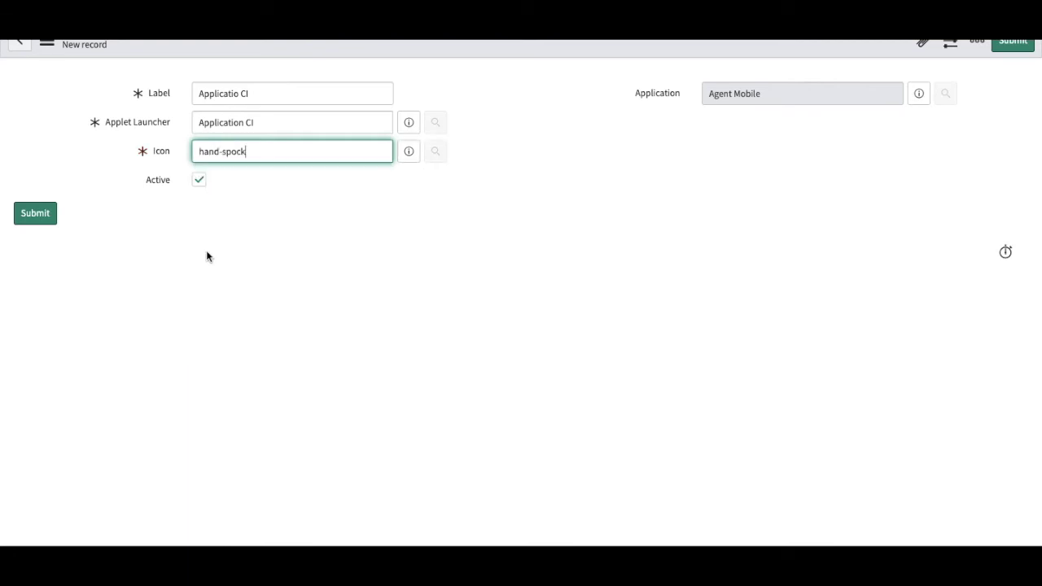
pyautogui.click(46, 217)
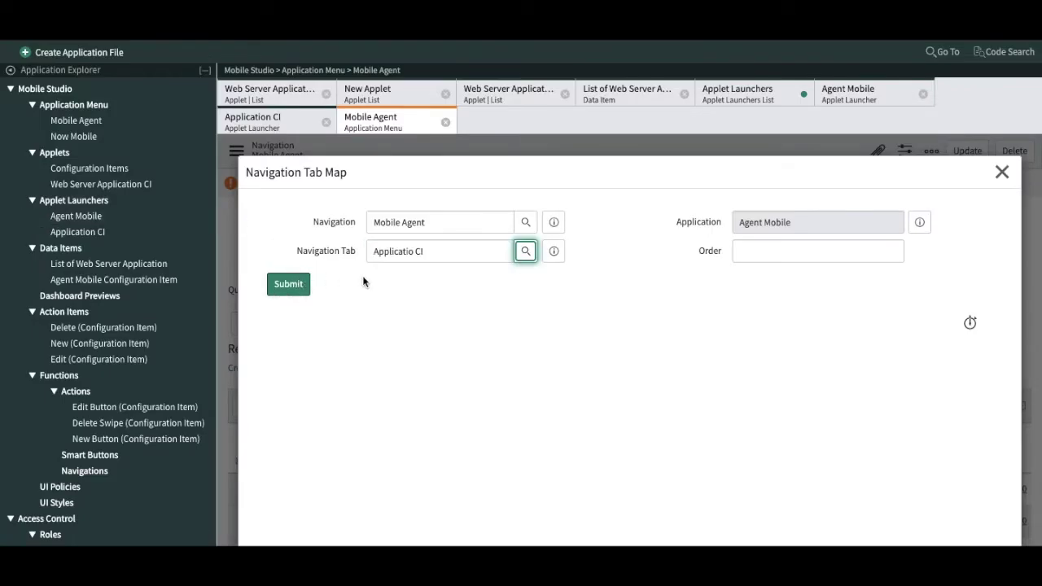
pyautogui.click(300, 287)
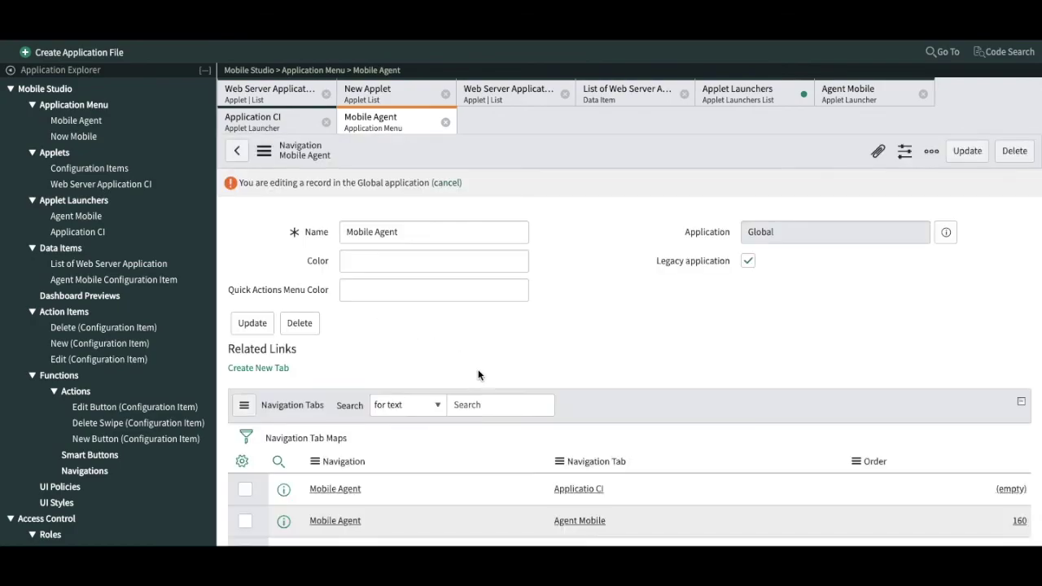
# Try to edit the Order value of the Applicatio CI entry in the navigation tab maps list
pyautogui.scroll(-3, 478, 375)
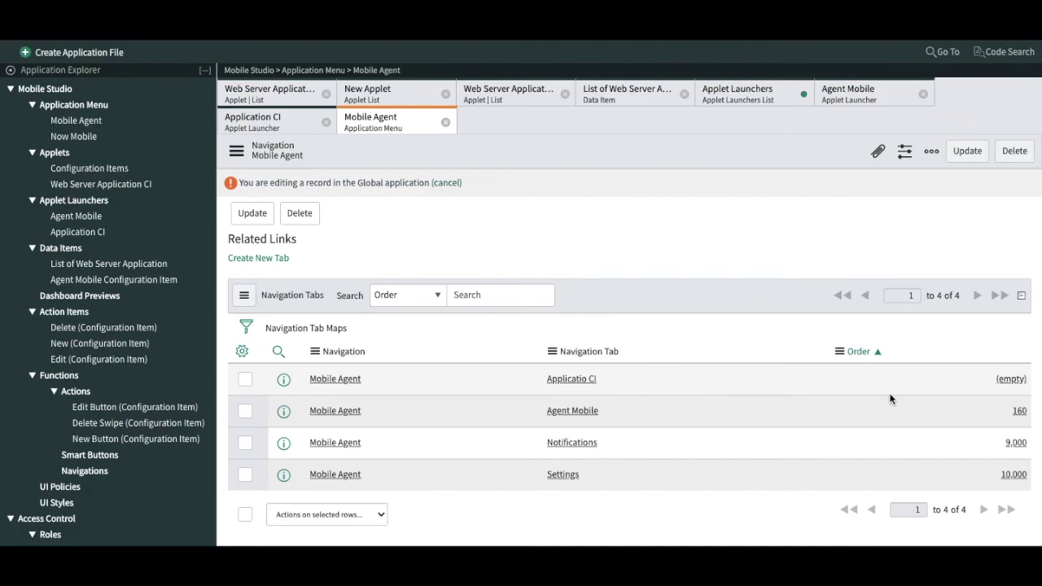
pyautogui.doubleClick(971, 380)
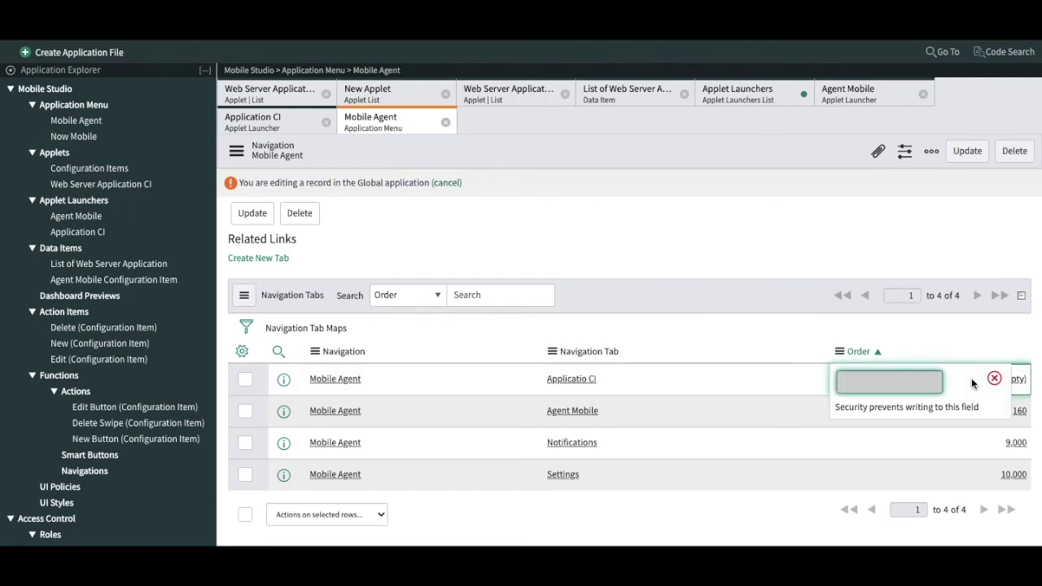
pyautogui.click(994, 377)
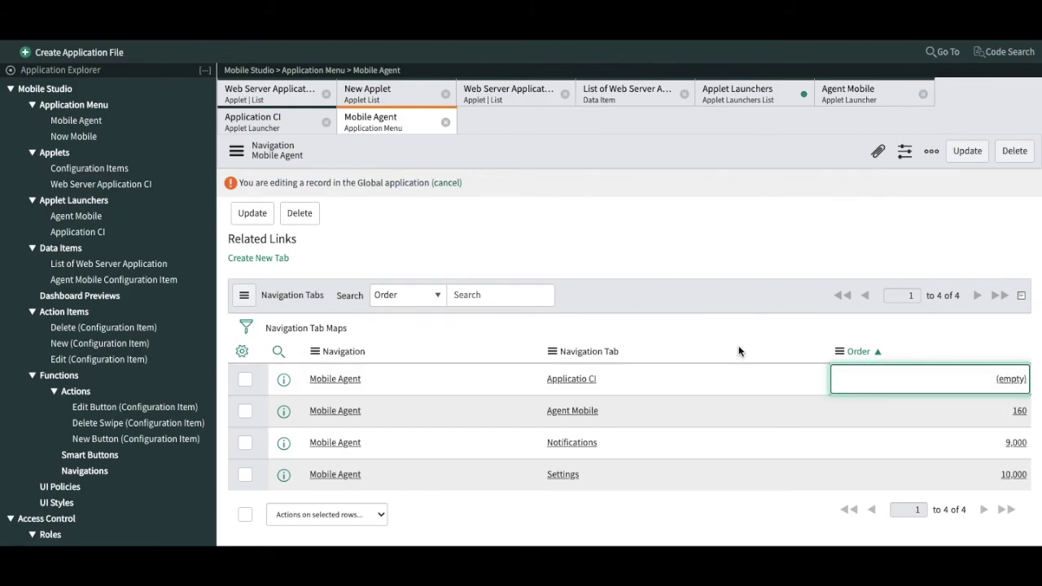
pyautogui.scroll(3, 739, 351)
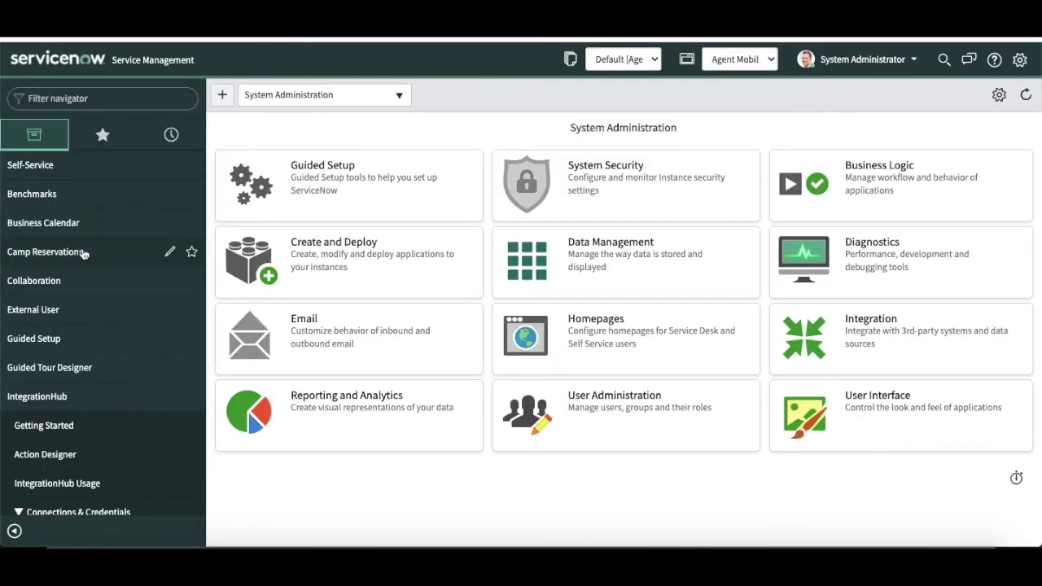
# Find Studio in the ServiceNow navigator, launch it and select an application to open
pyautogui.click(99, 97)
pyautogui.write('s')
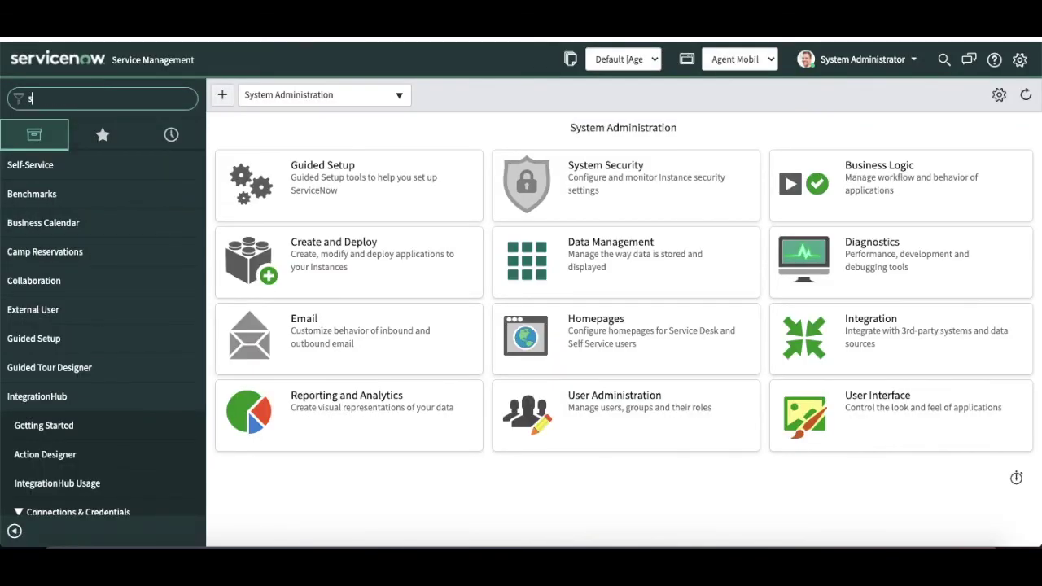
pyautogui.write('tudio')
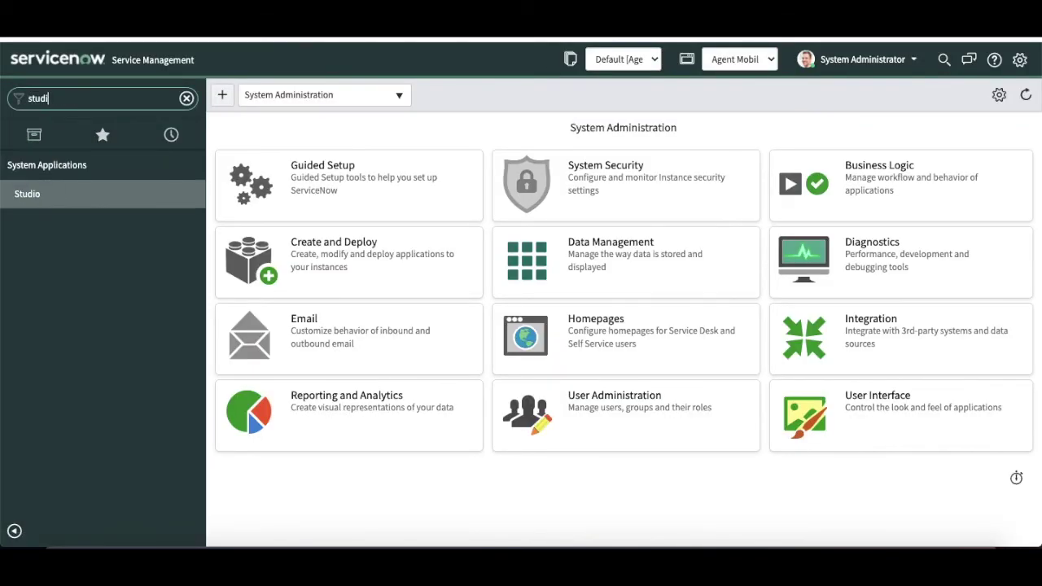
pyautogui.click(35, 204)
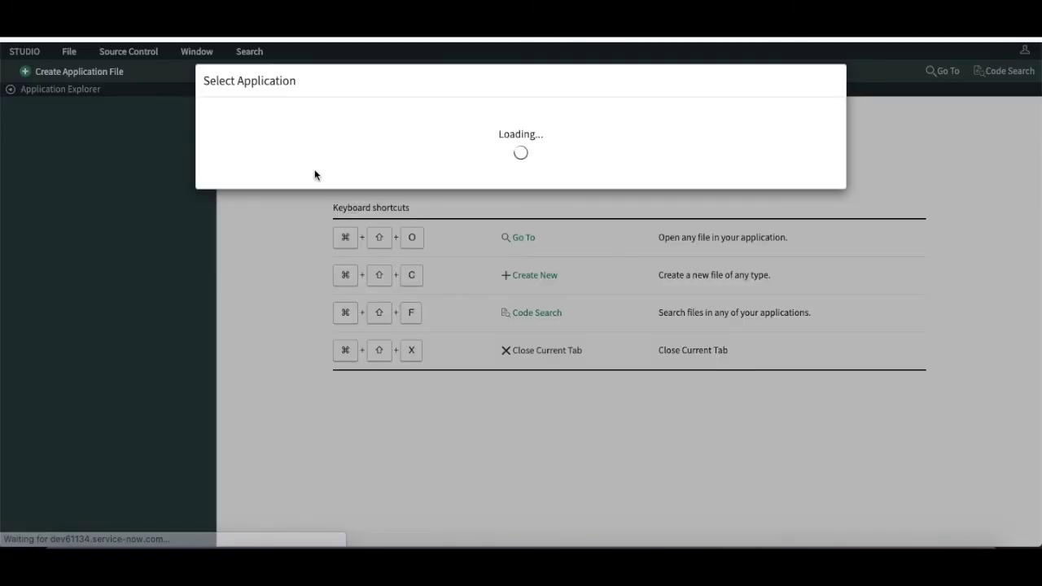
pyautogui.click(283, 234)
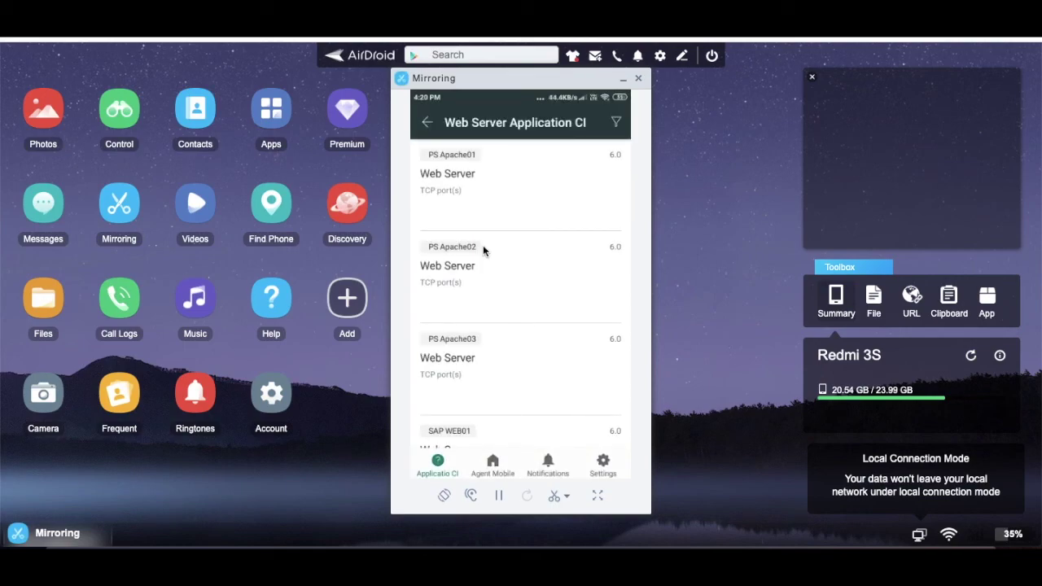
# Browse the Web Server Application CI records in the phone app mirrored through AirDroid
pyautogui.scroll(-5, 483, 246)
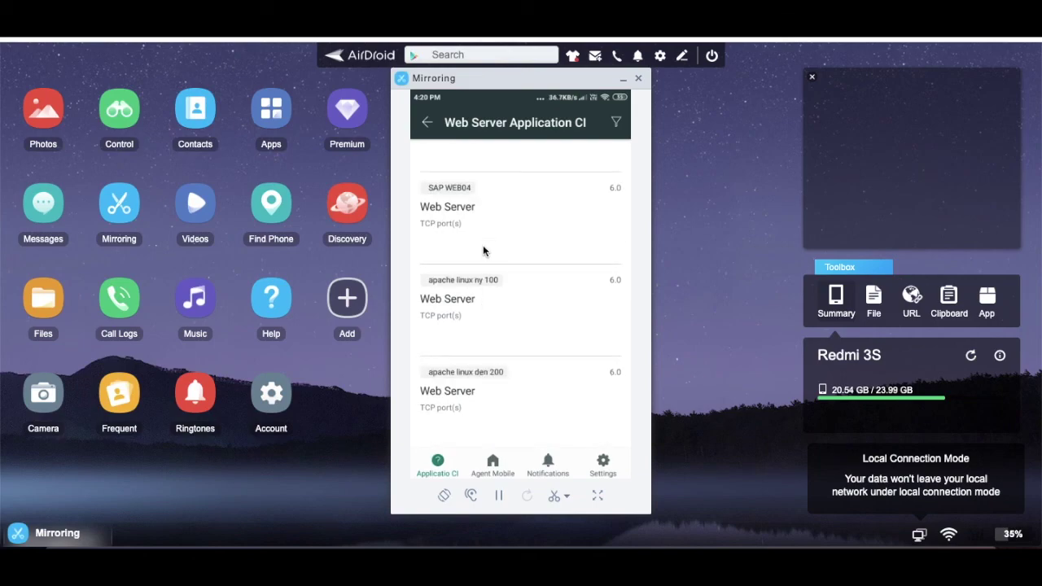
pyautogui.scroll(6, 483, 251)
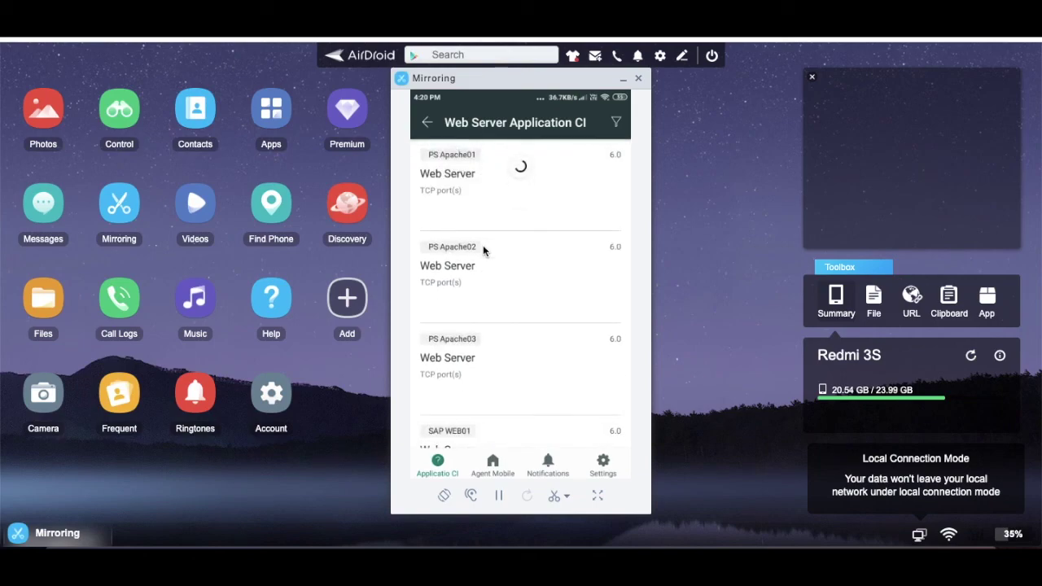